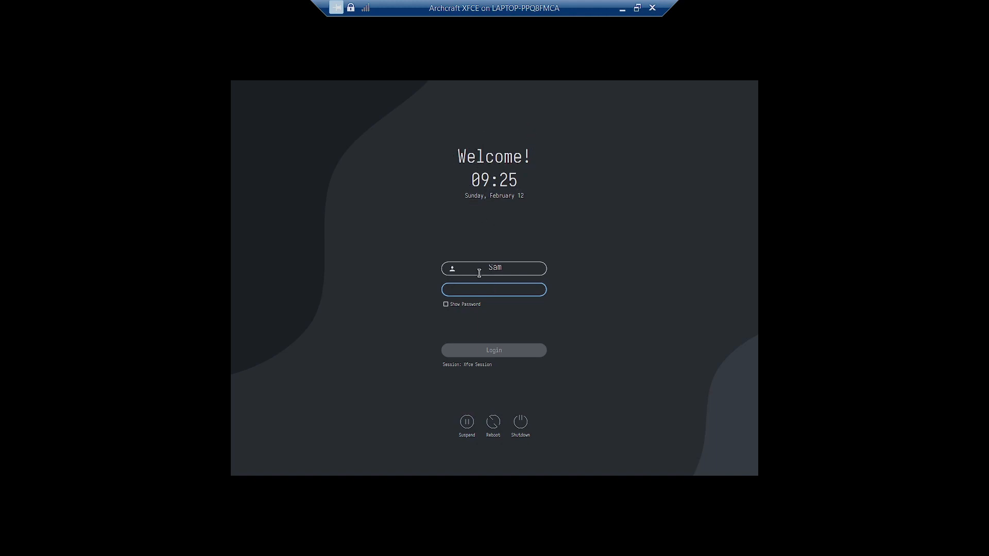
Log in to the Xfce session with the account password and open the Display settings
type("***")
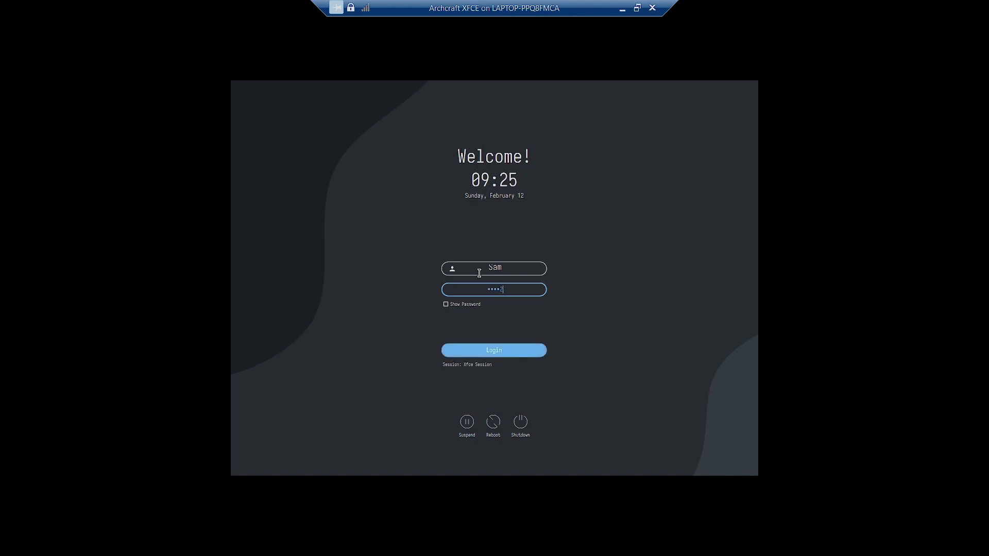
key("Return")
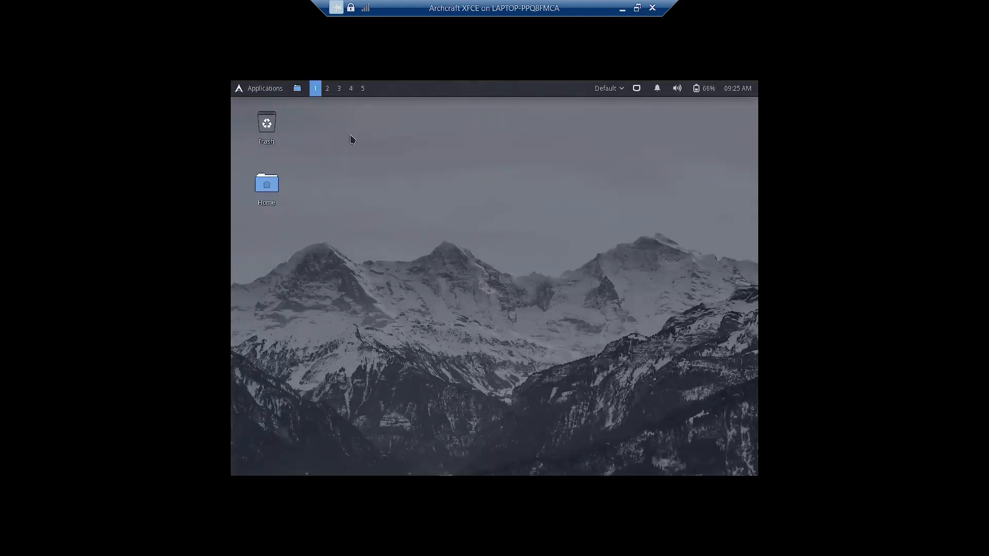
left_click(262, 88)
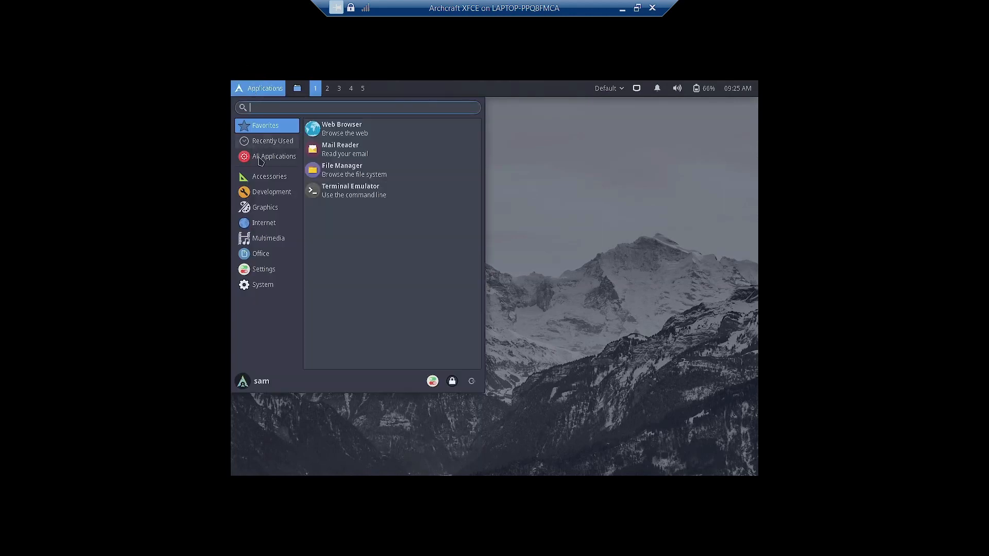
left_click(273, 255)
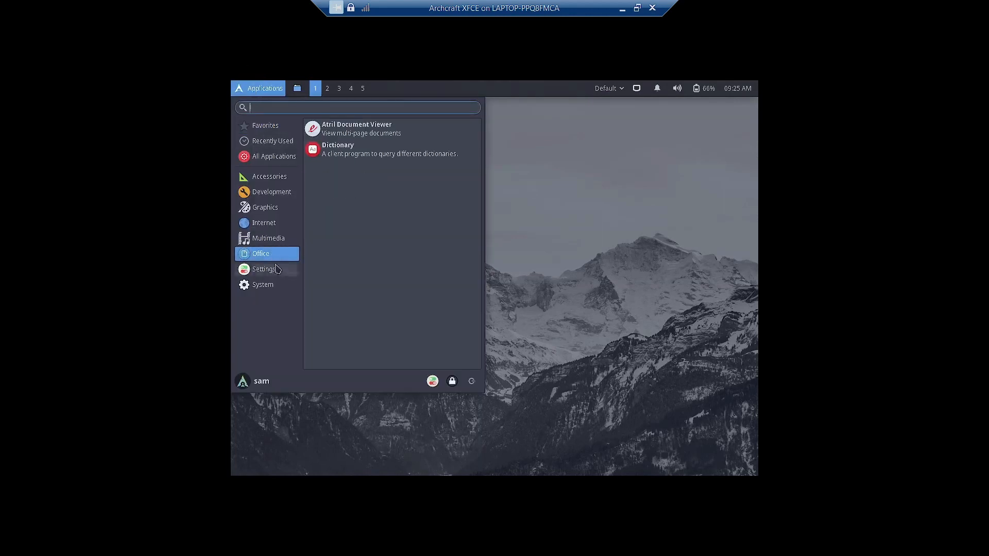
left_click(278, 268)
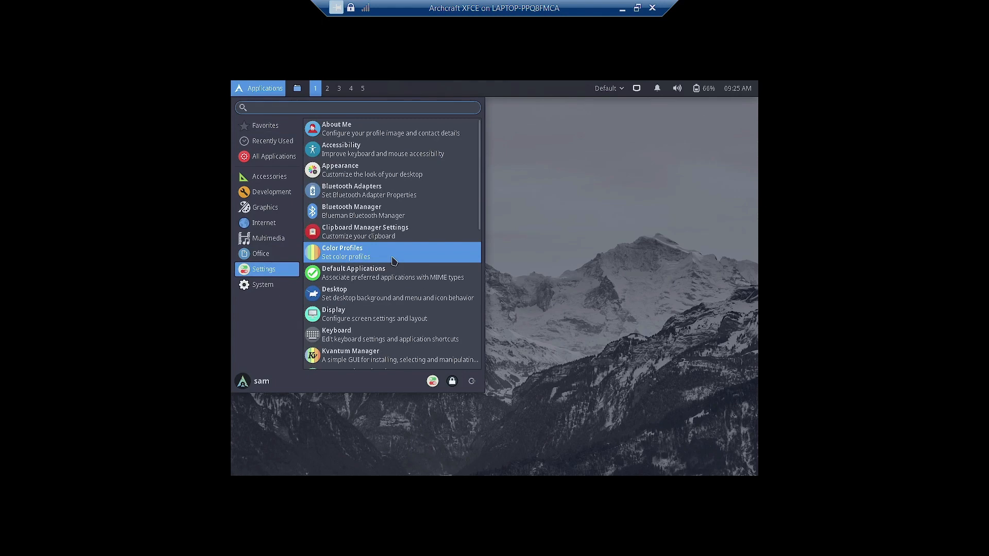
left_click(390, 315)
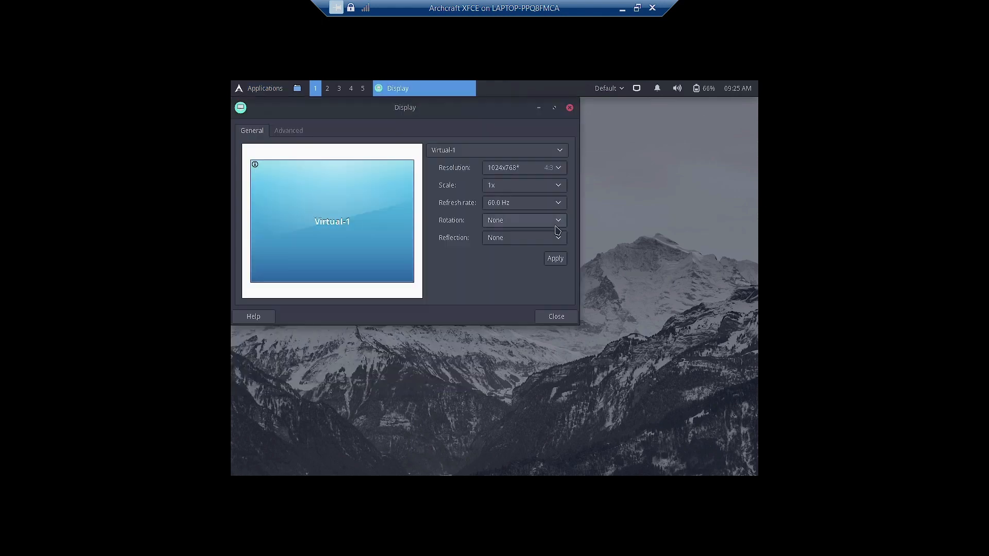
left_click(523, 170)
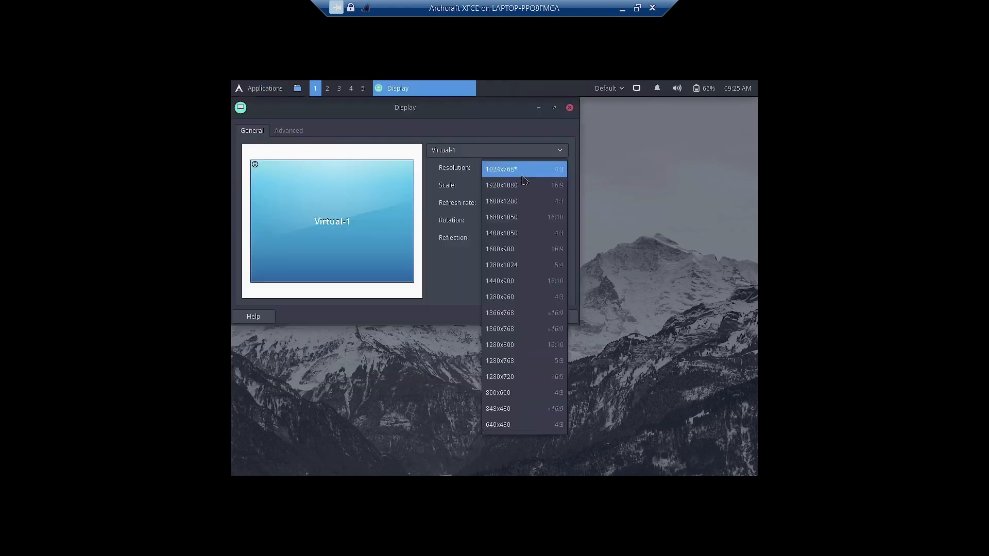
left_click(515, 187)
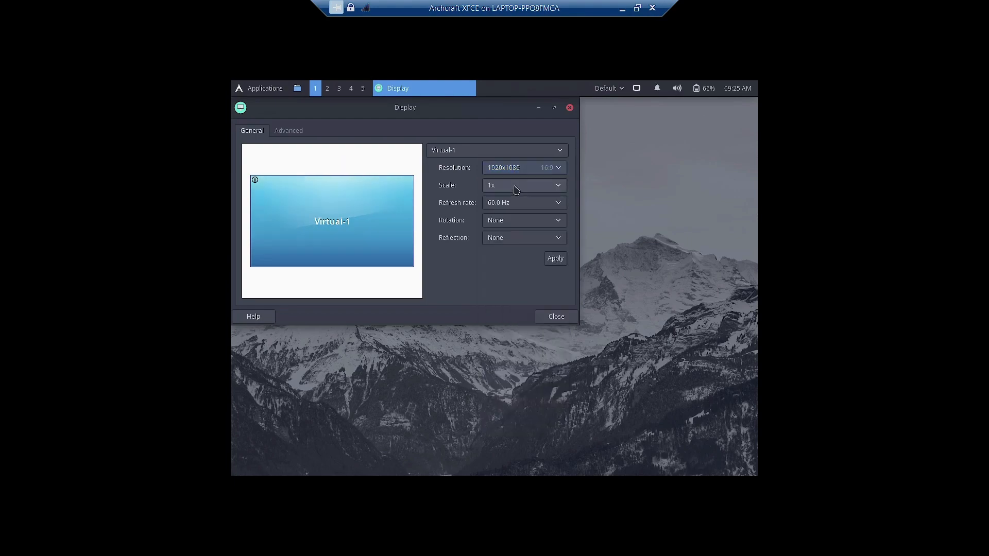
left_click(556, 258)
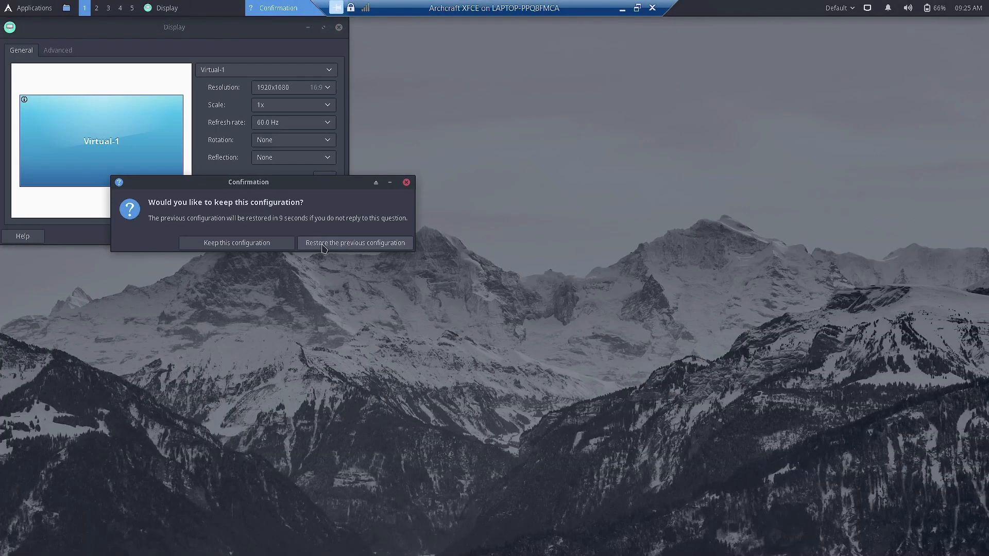
left_click(325, 243)
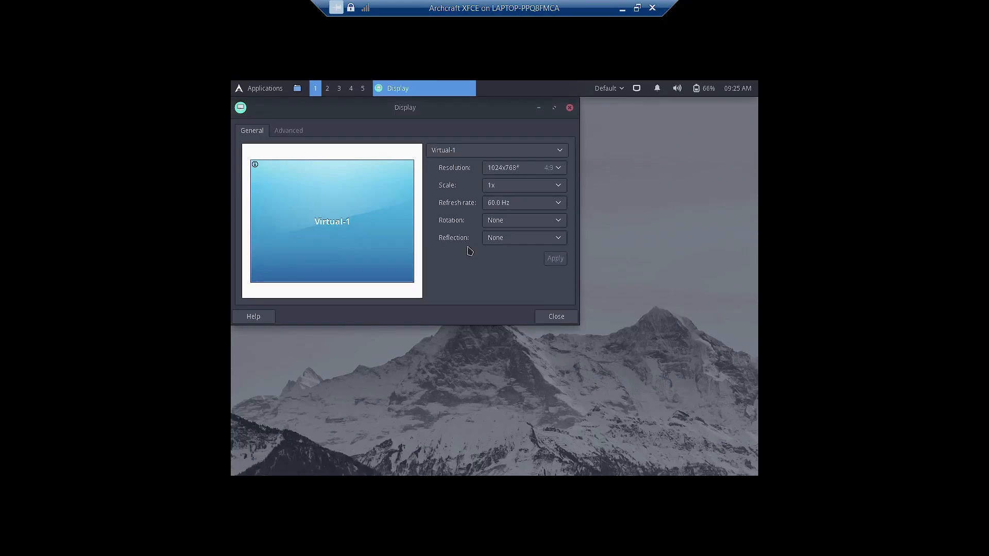
Set the Virtual-1 display resolution to 1920x1080, keep the new configuration and close the Display settings
left_click(529, 167)
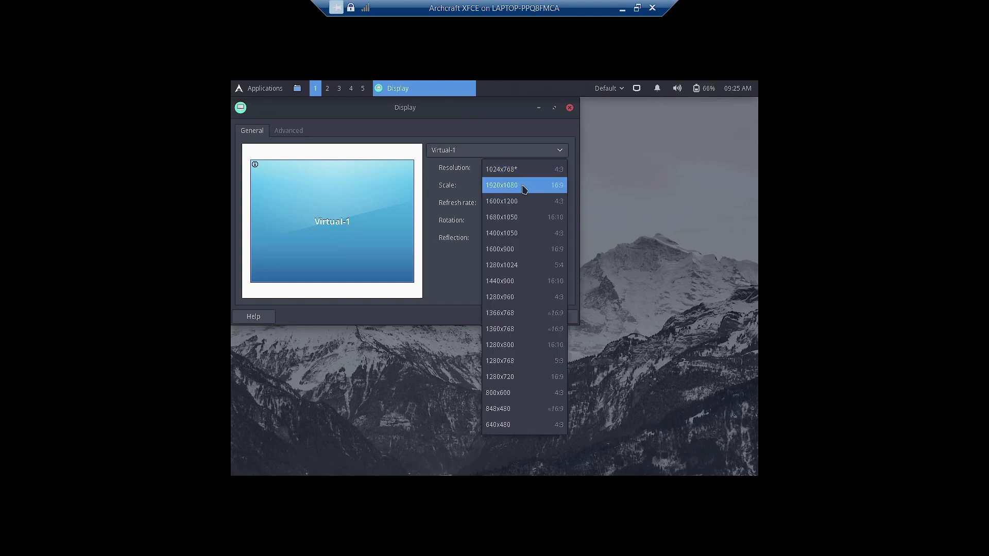
left_click(523, 189)
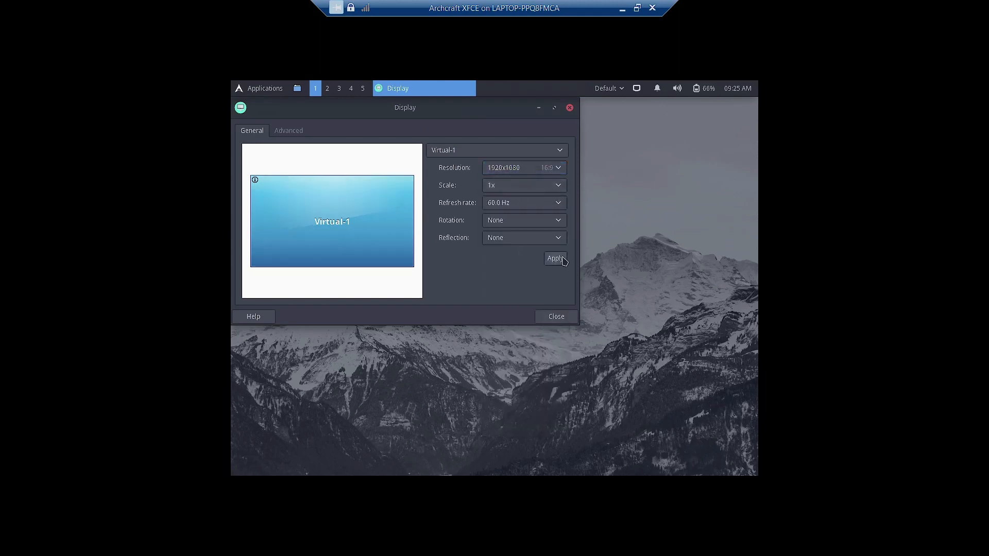
left_click(555, 258)
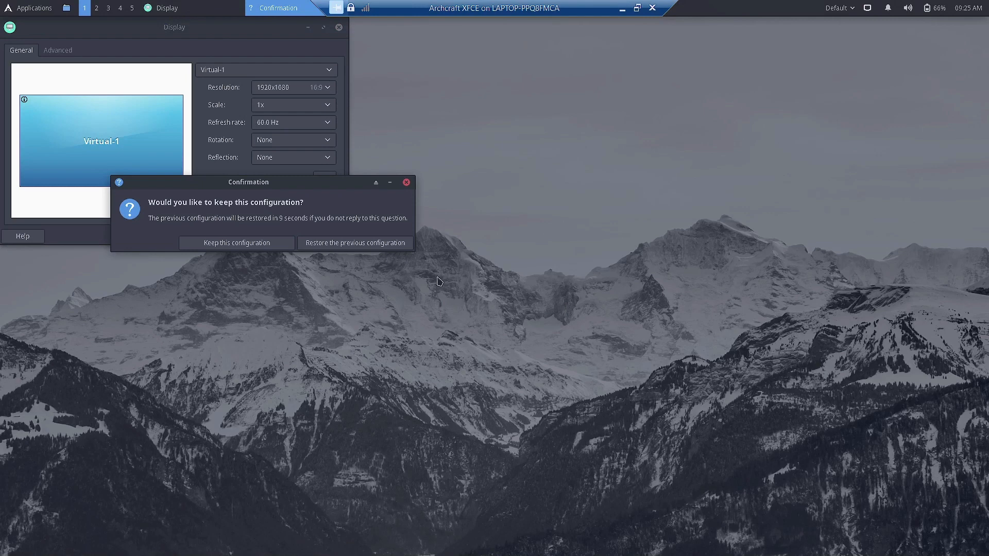
left_click(263, 244)
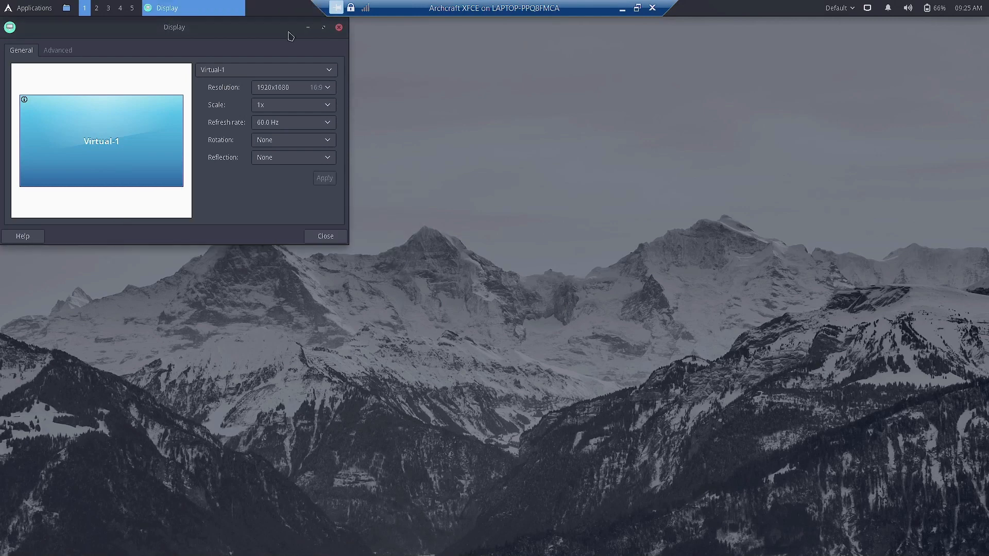
left_click(339, 27)
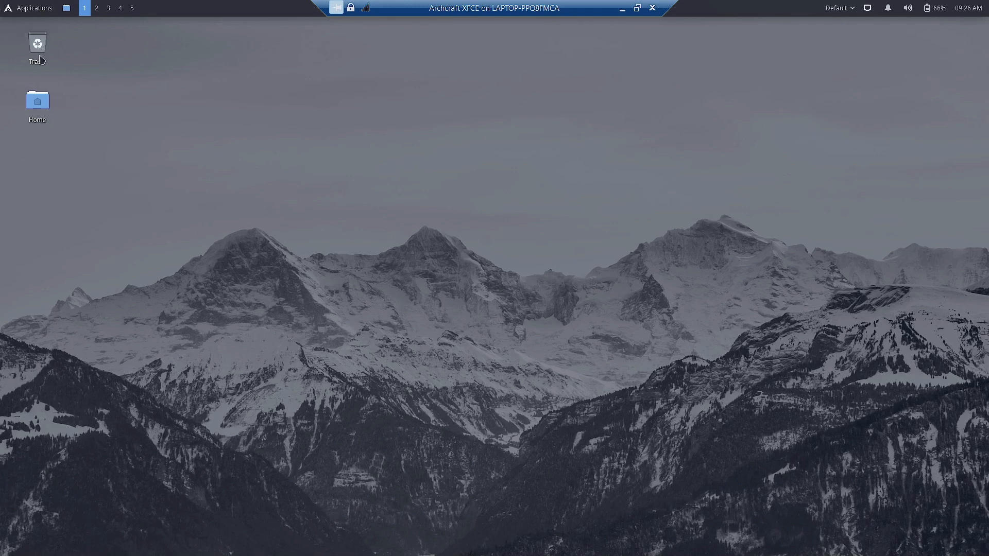
Review the System category and the Favorites list in the applications menu, leaving the menu closed
mouse_move(39, 68)
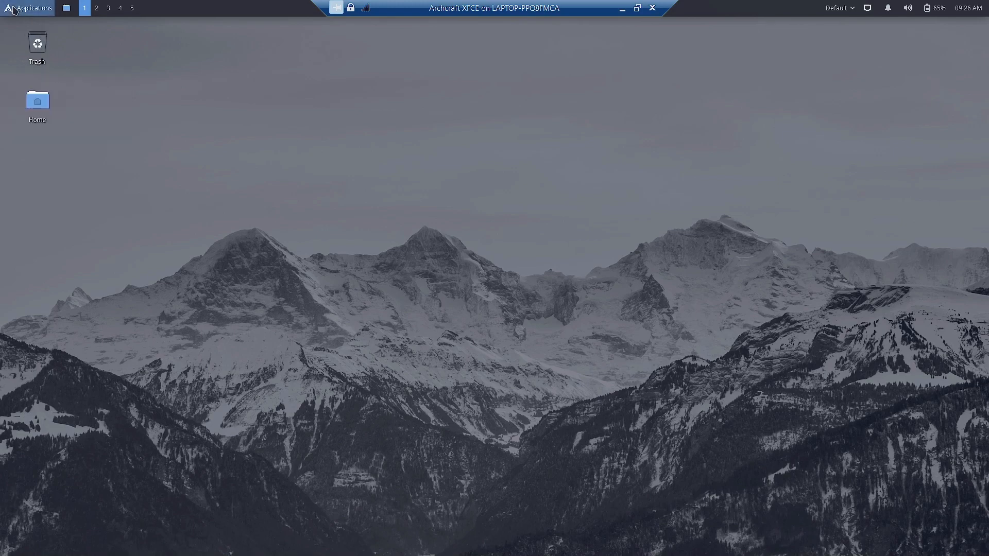
left_click(31, 8)
left_click(32, 204)
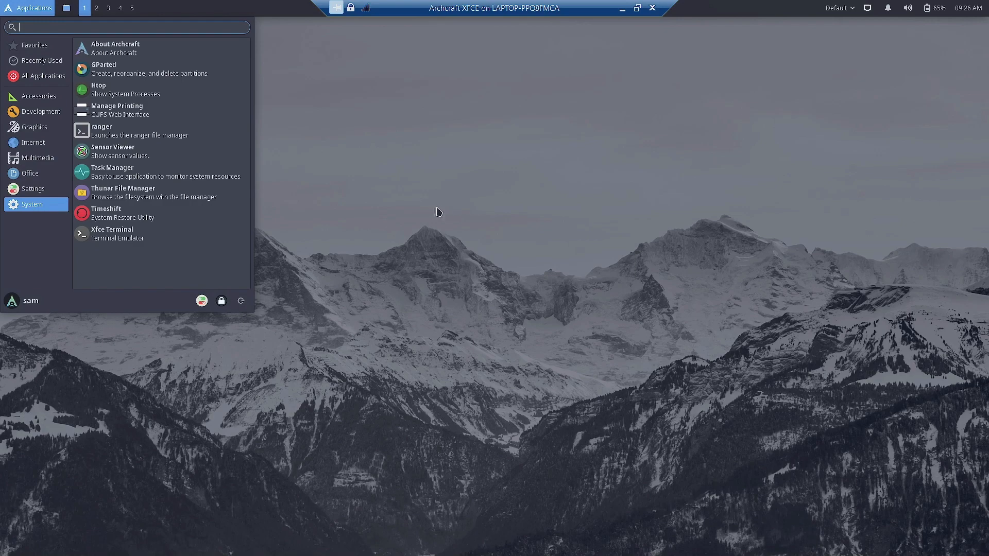
left_click(356, 221)
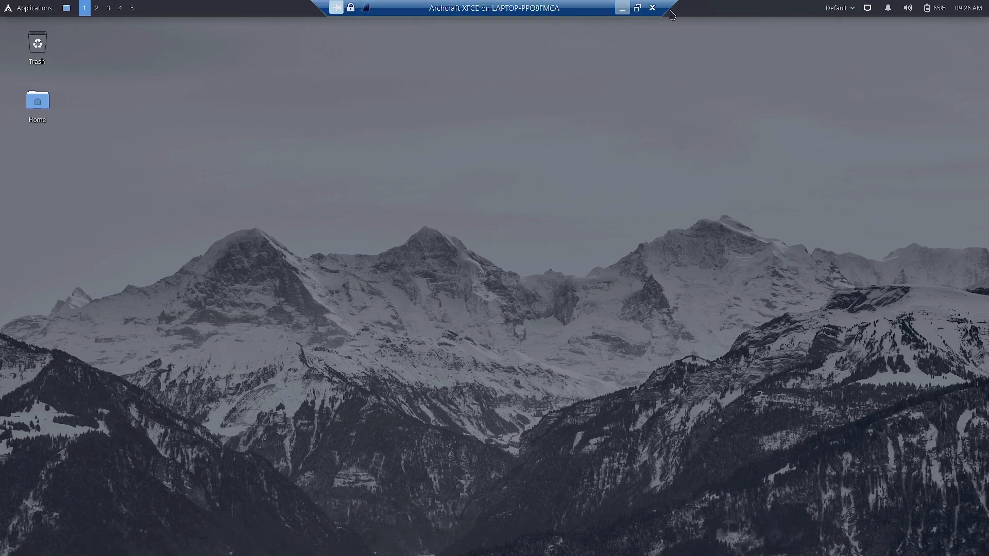
left_click(11, 8)
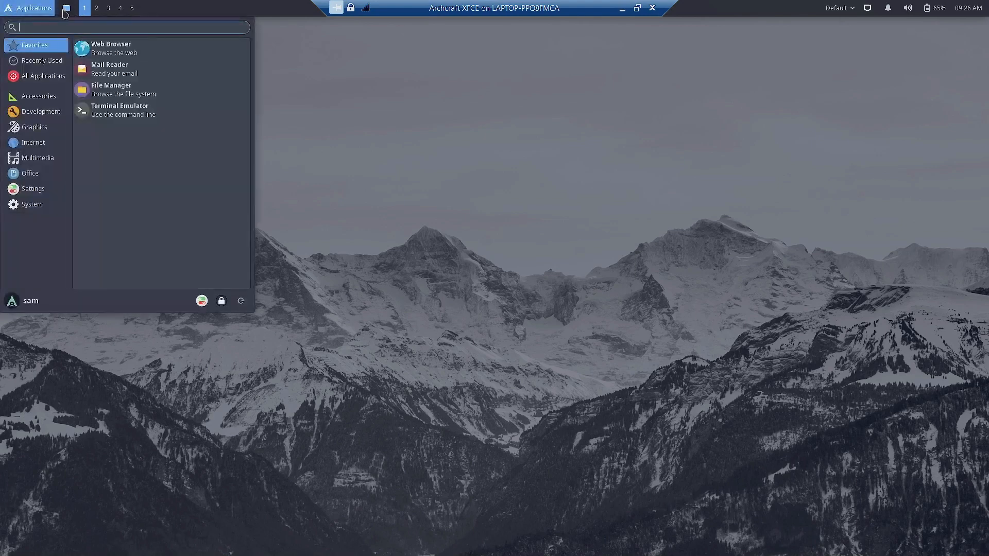
left_click(488, 139)
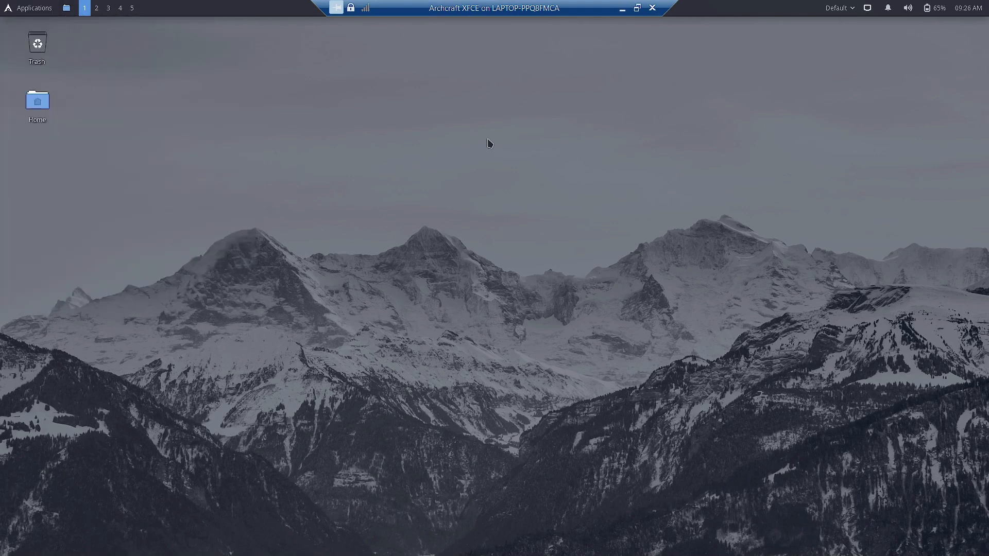
Look through the folder shortcut's actions and the list of available desktop styles without choosing any
left_click(67, 12)
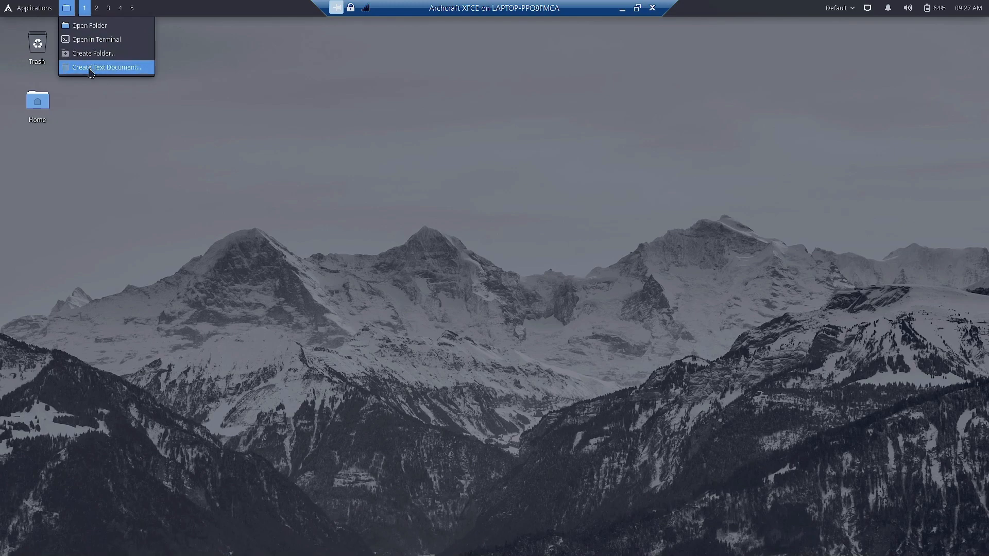
left_click(98, 100)
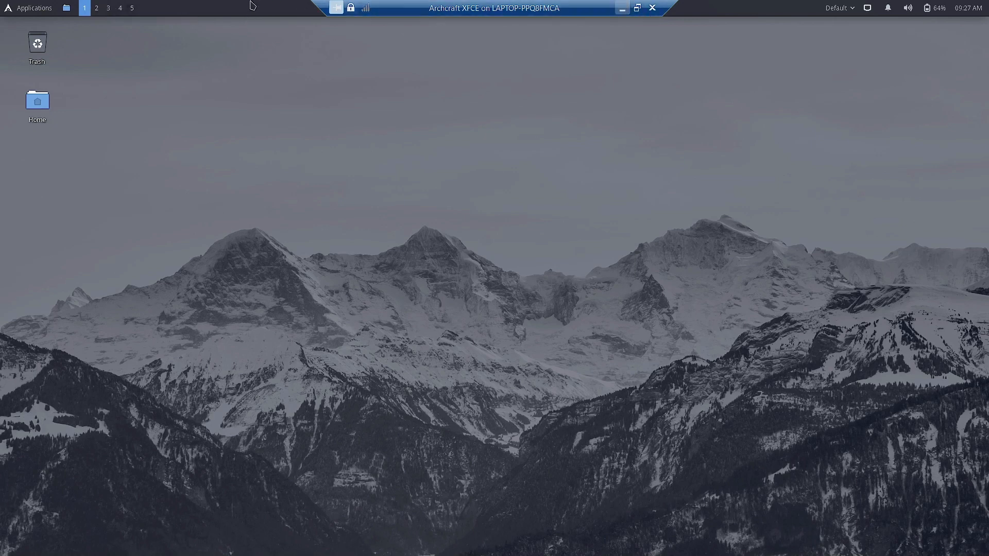
left_click(854, 11)
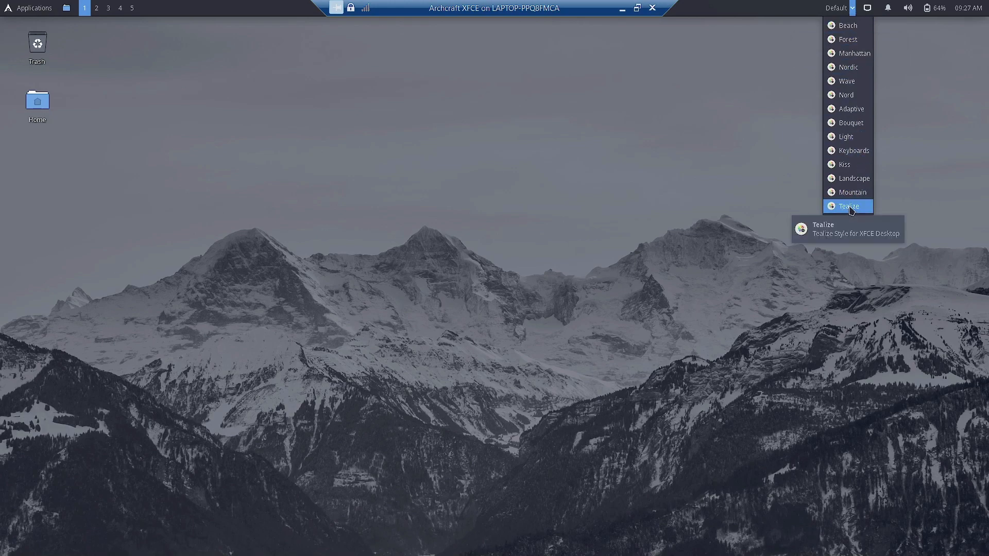
left_click(891, 42)
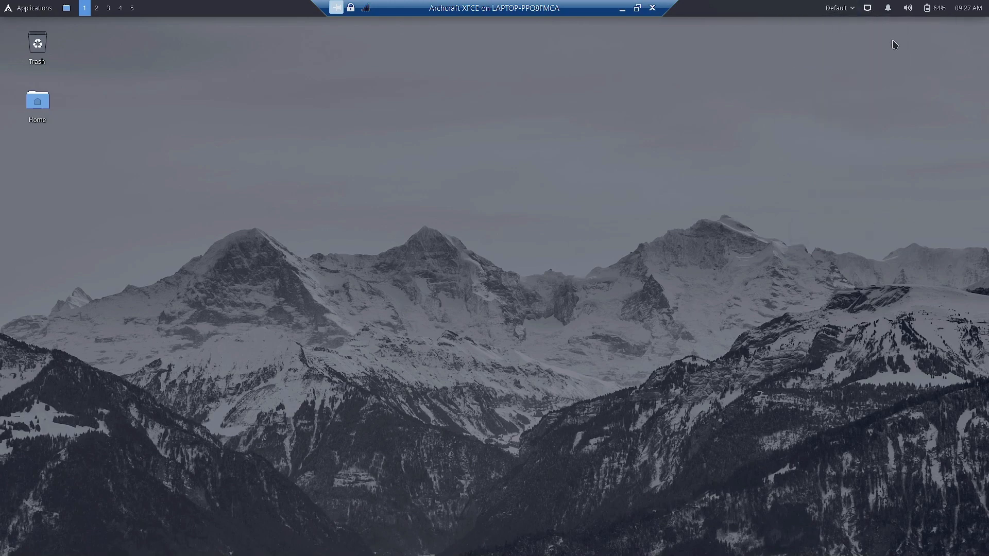
Examine the network options, including VPN Connections, and the notification options without changing anything
left_click(868, 9)
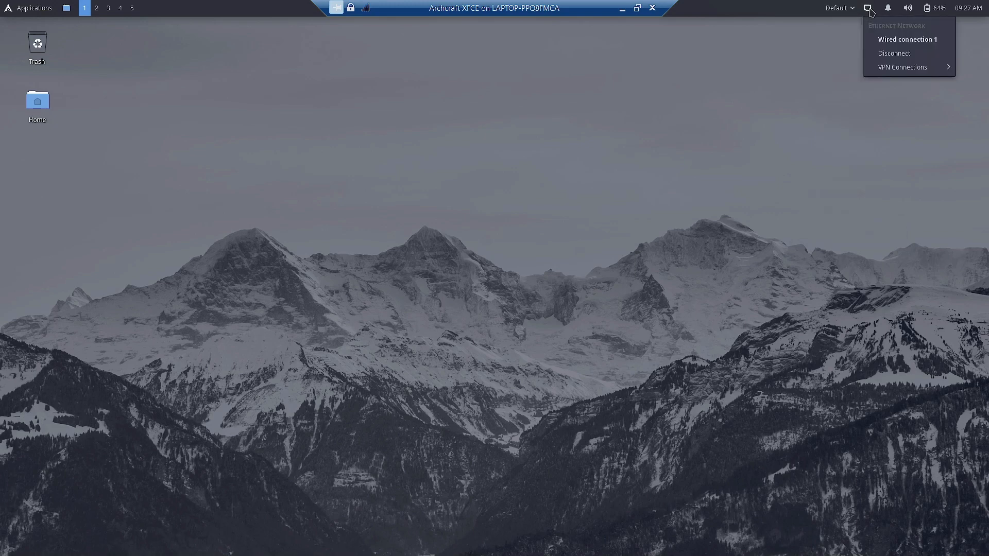
left_click(869, 12)
left_click(869, 11)
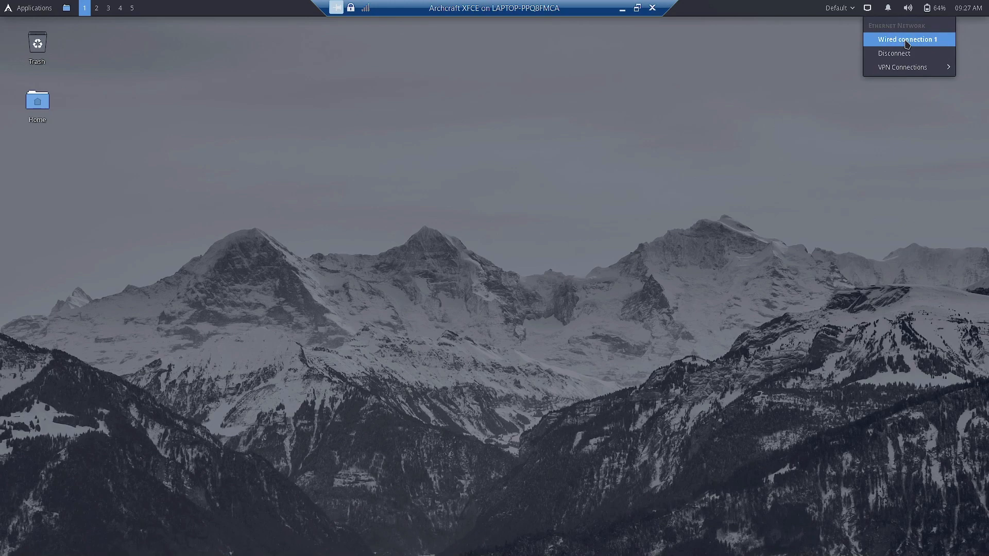
mouse_move(902, 75)
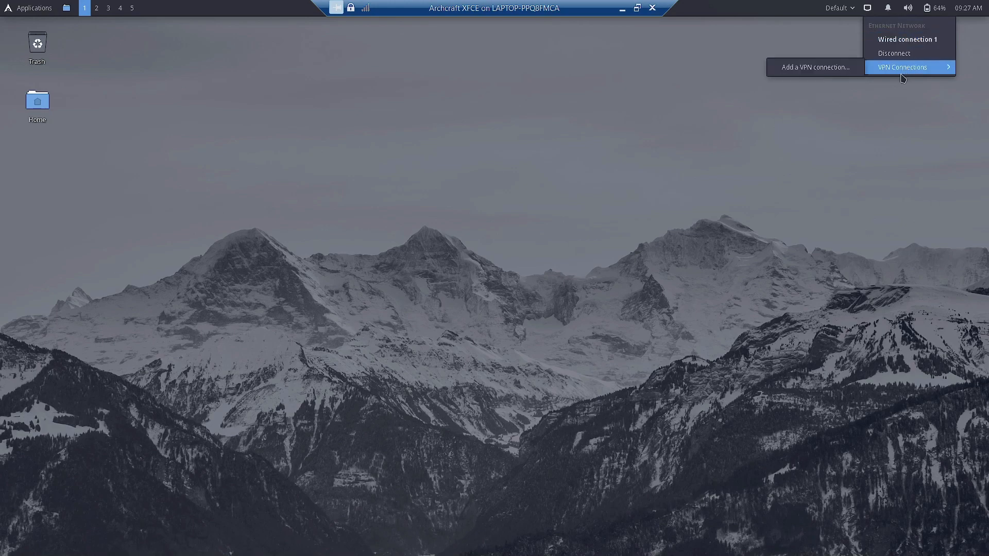
left_click(887, 9)
left_click(887, 10)
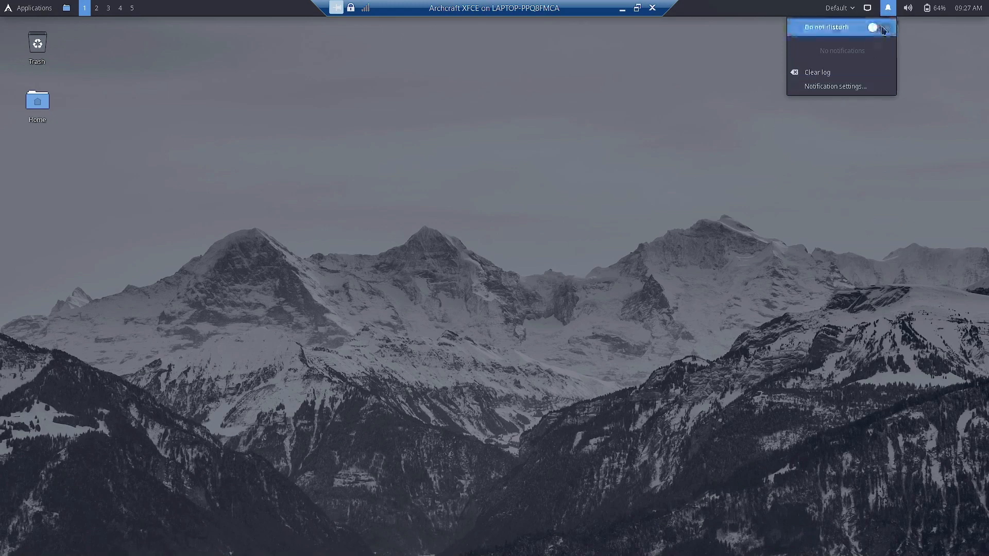
left_click(937, 88)
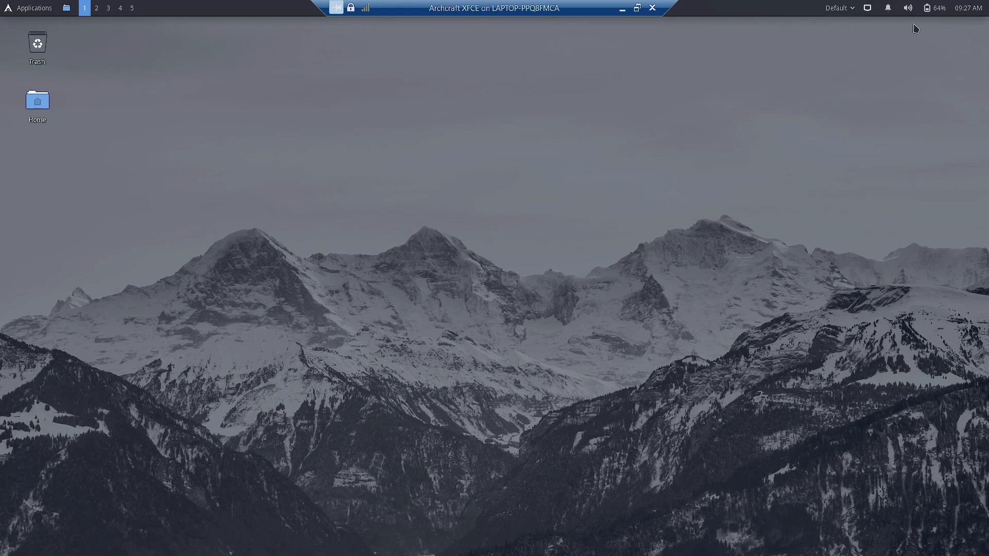
Inspect the panel's volume, battery and calendar pop-ups without changing any setting
left_click(908, 10)
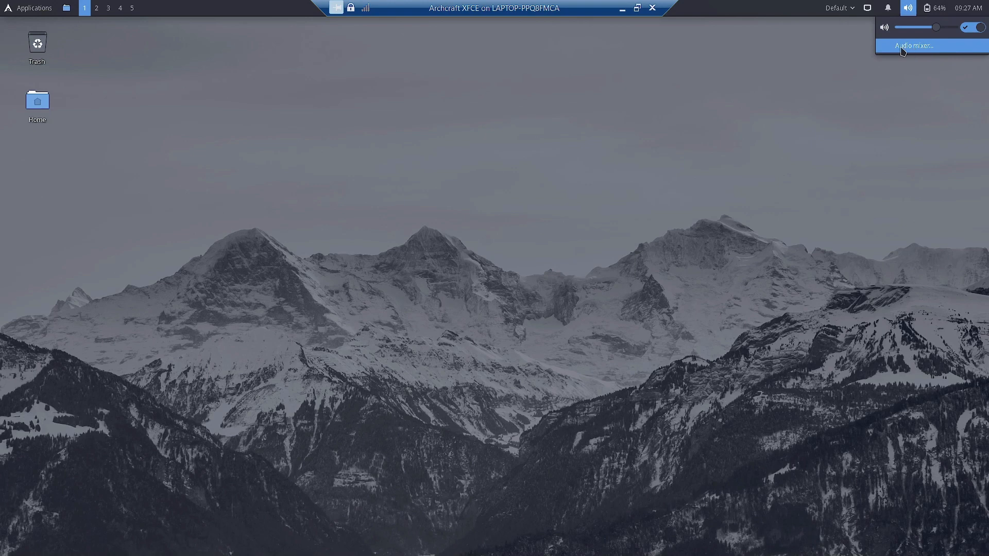
left_click(933, 10)
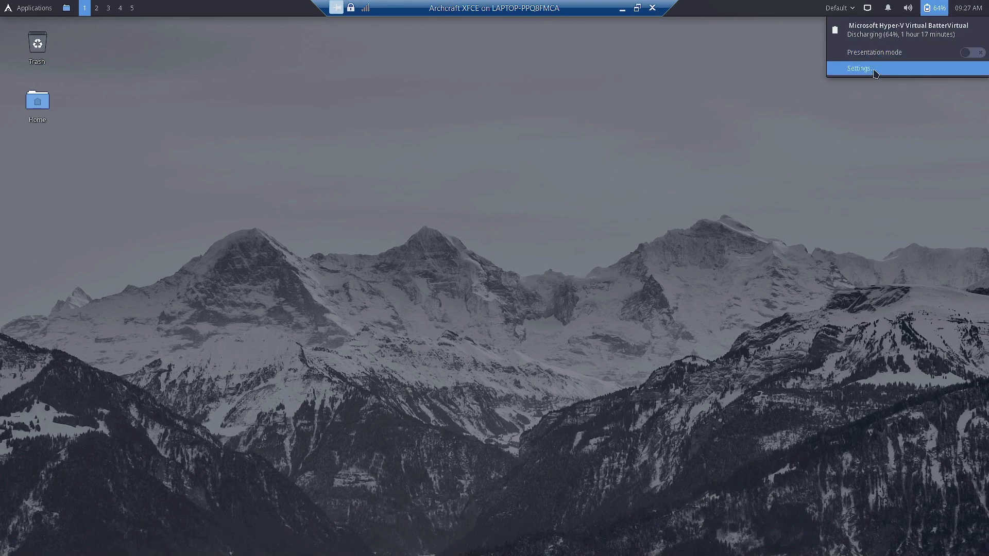
left_click(970, 9)
left_click(971, 9)
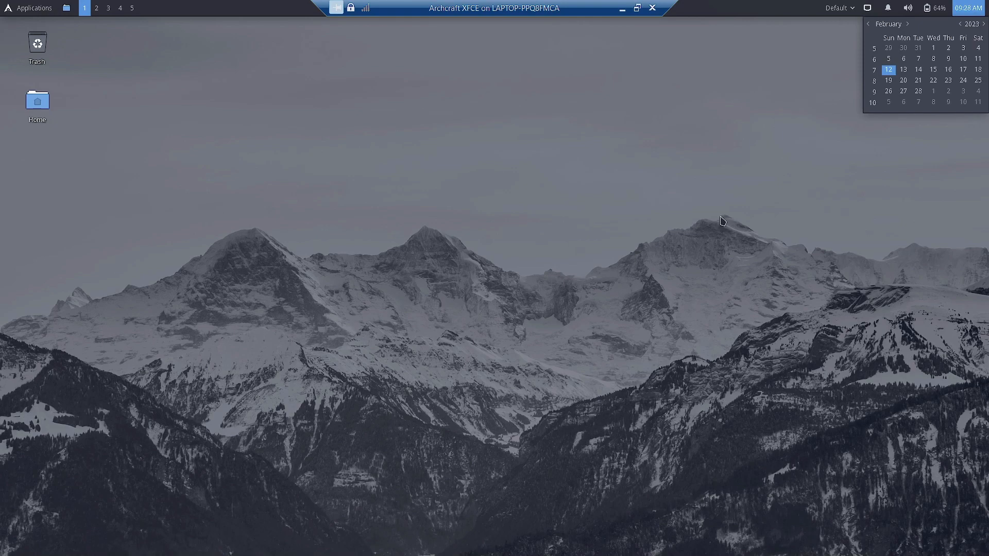
left_click(687, 204)
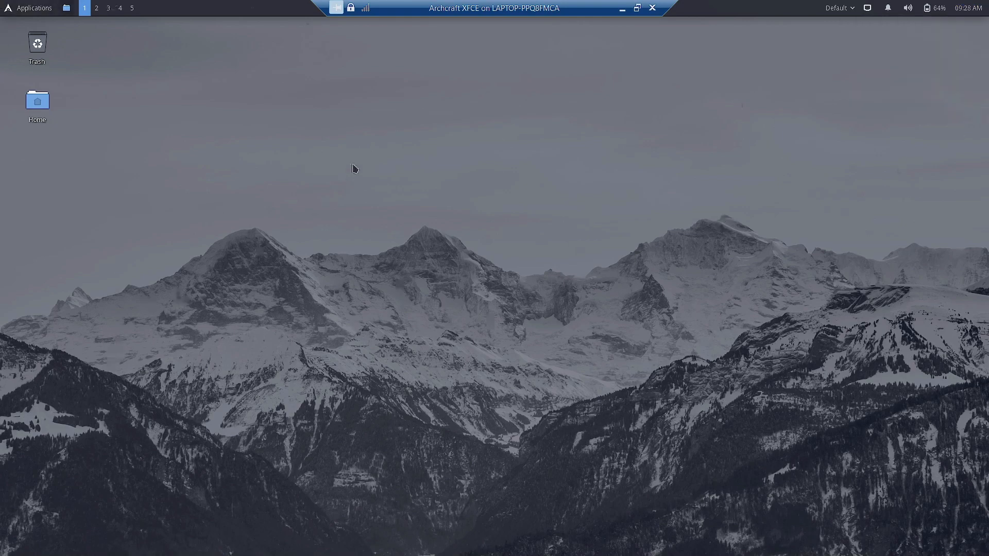
Review the Favorites, Recently Used and complete All Applications lists in the applications menu, through to the last entry
left_click(13, 9)
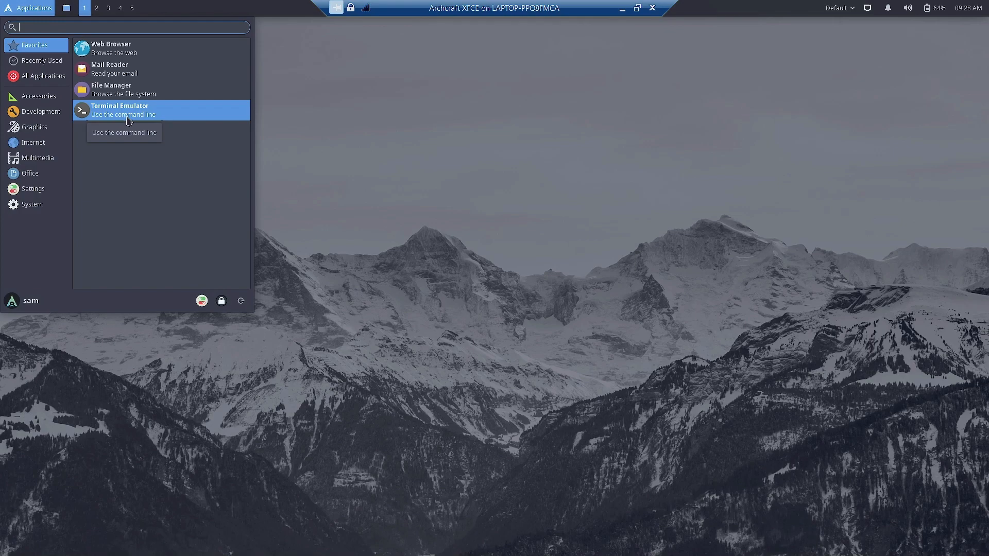
left_click(45, 63)
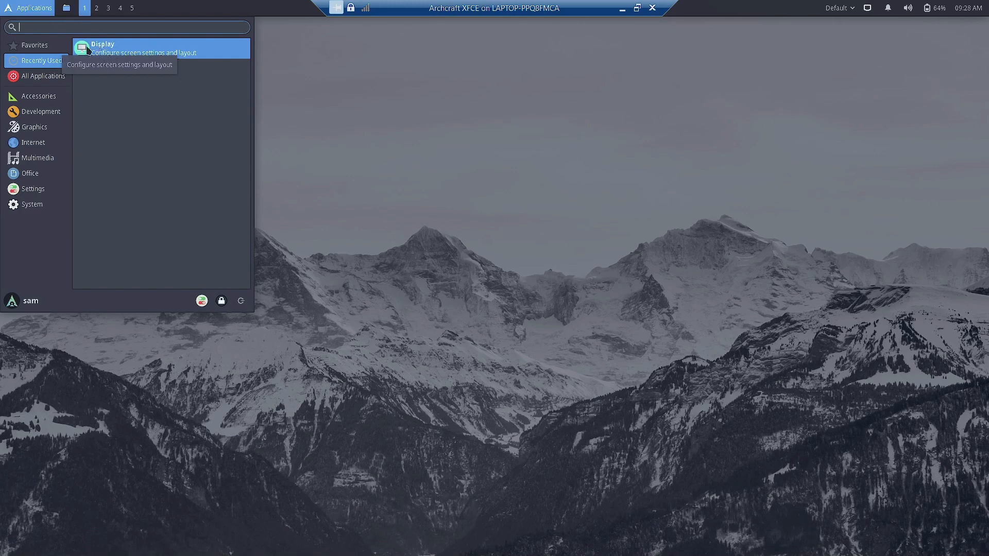
left_click(40, 96)
left_click(43, 76)
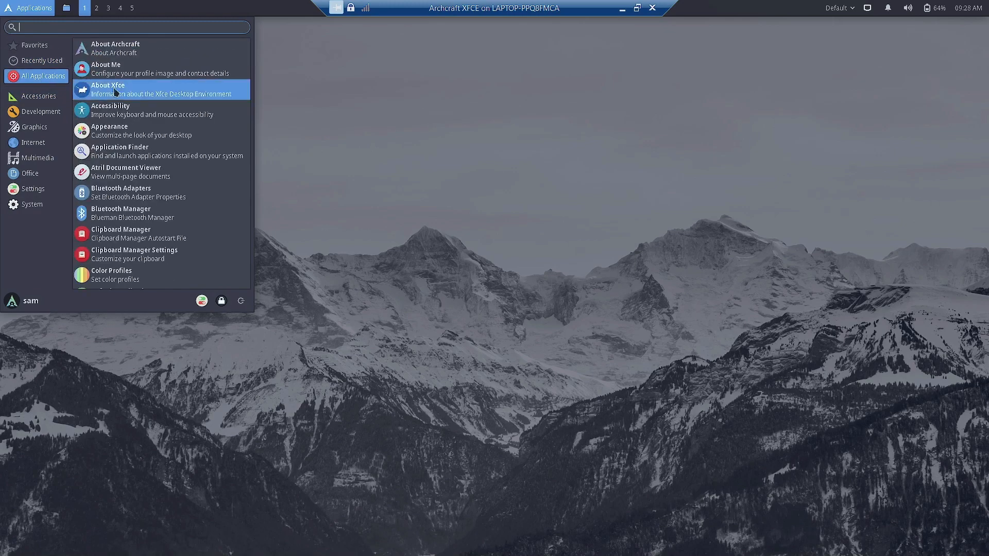
scroll(160, 58, "down", 1)
scroll(161, 58, "down", 15)
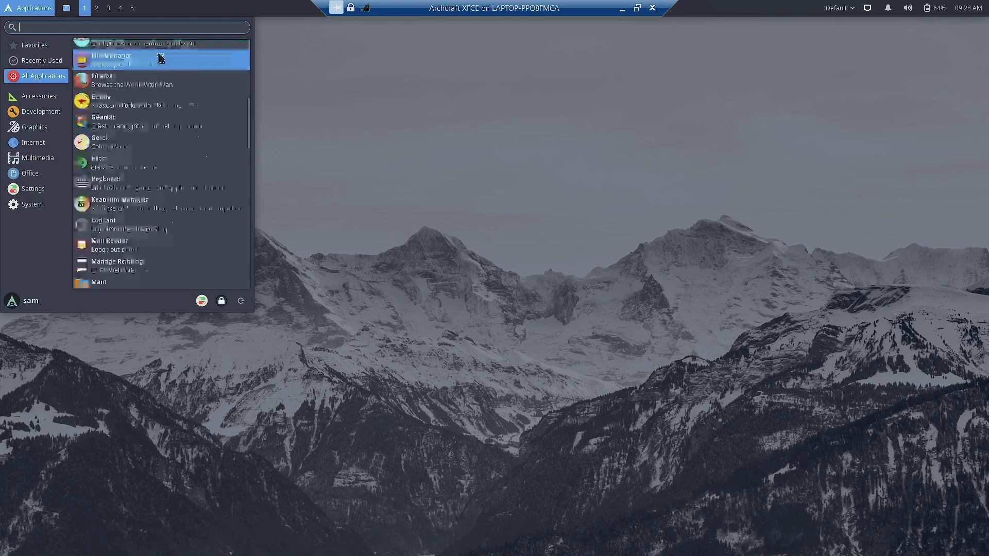
scroll(160, 57, "down", 3)
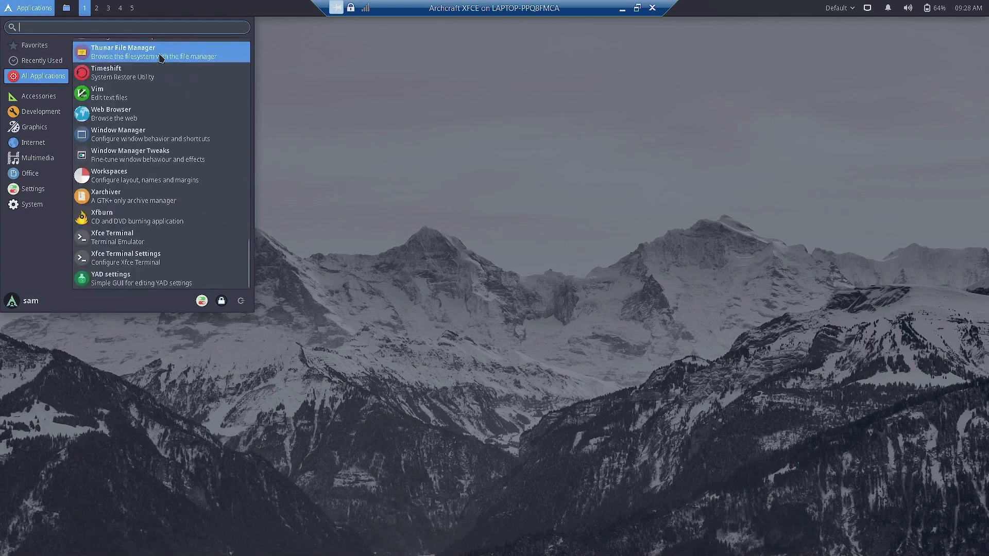
Launch Task Manager from the Accessories category, inspect its process list in a maximized window, and close it
left_click(42, 98)
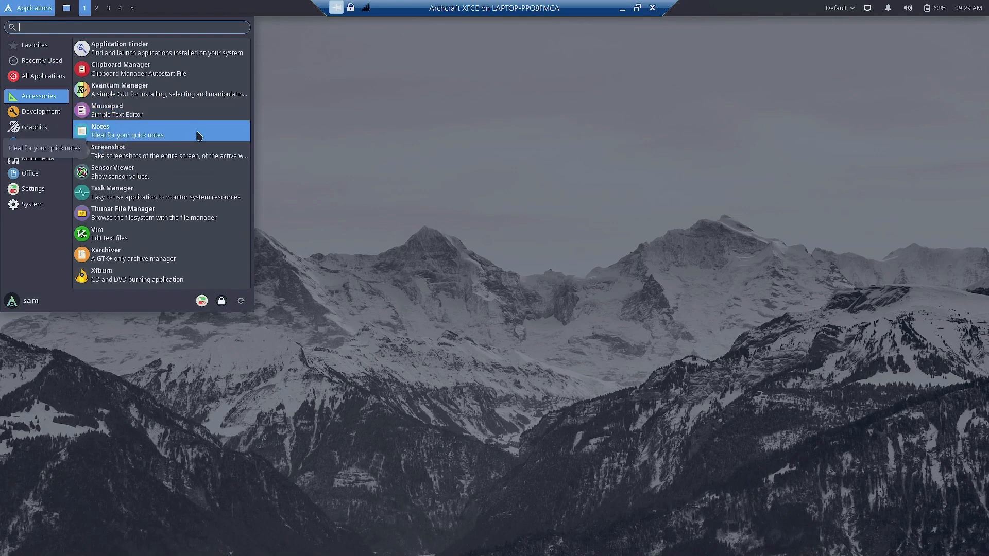
left_click(144, 199)
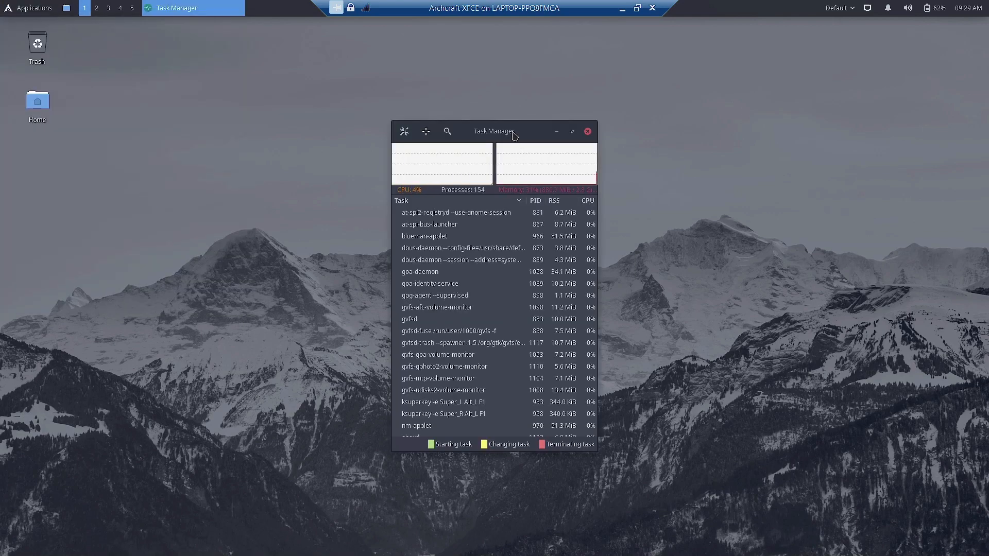
double_click(514, 135)
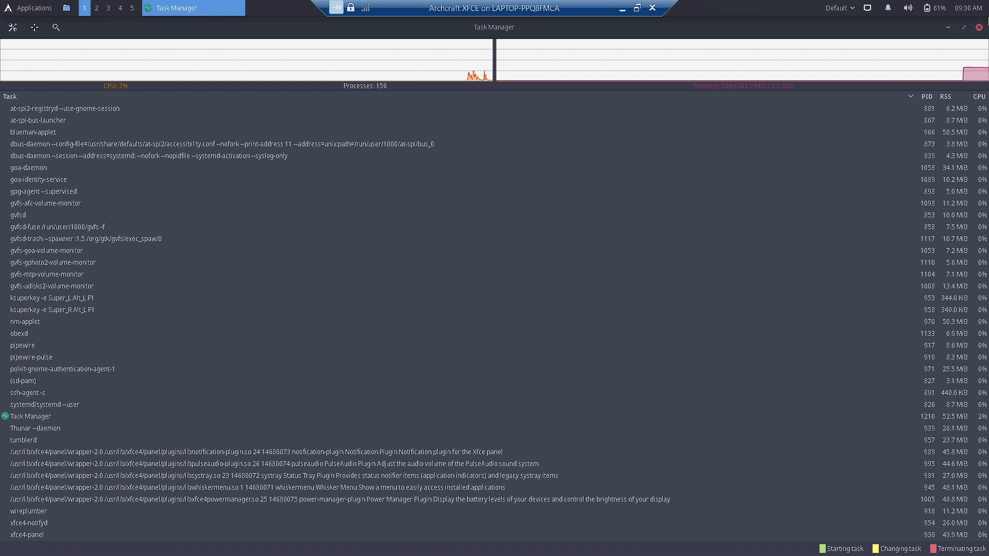
left_click(980, 28)
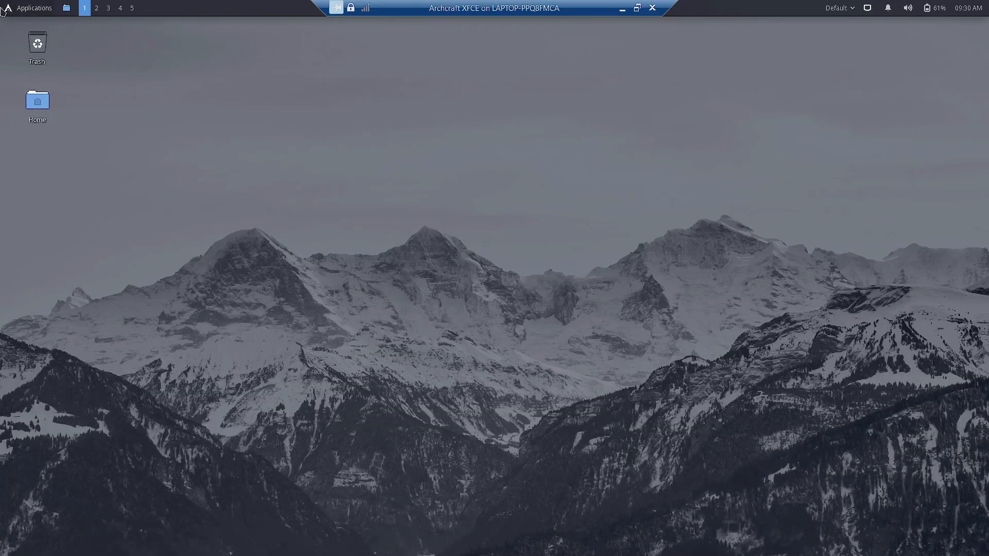
Look through the application categories from Accessories, Development, Graphics, Internet and Multimedia to Office and Settings without launching anything
left_click(24, 8)
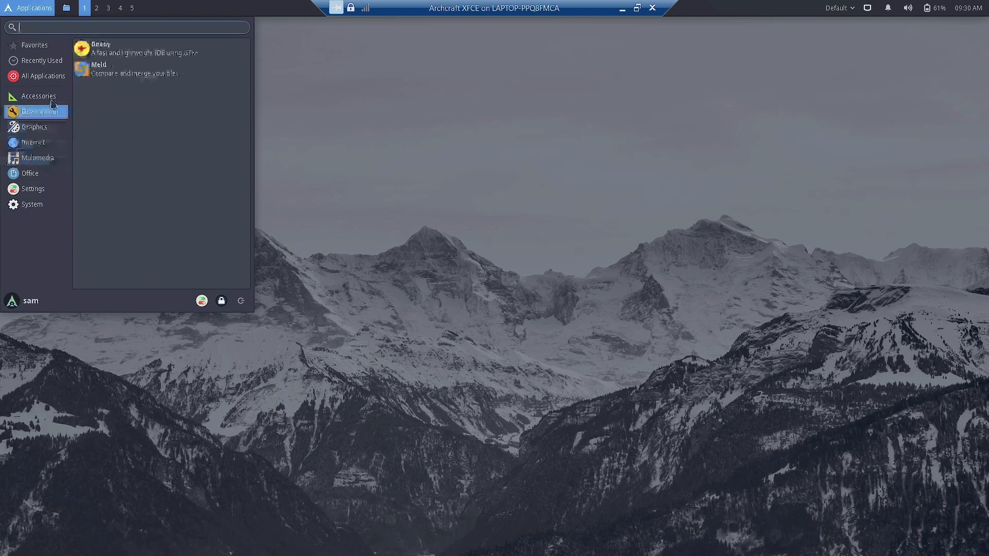
mouse_move(38, 95)
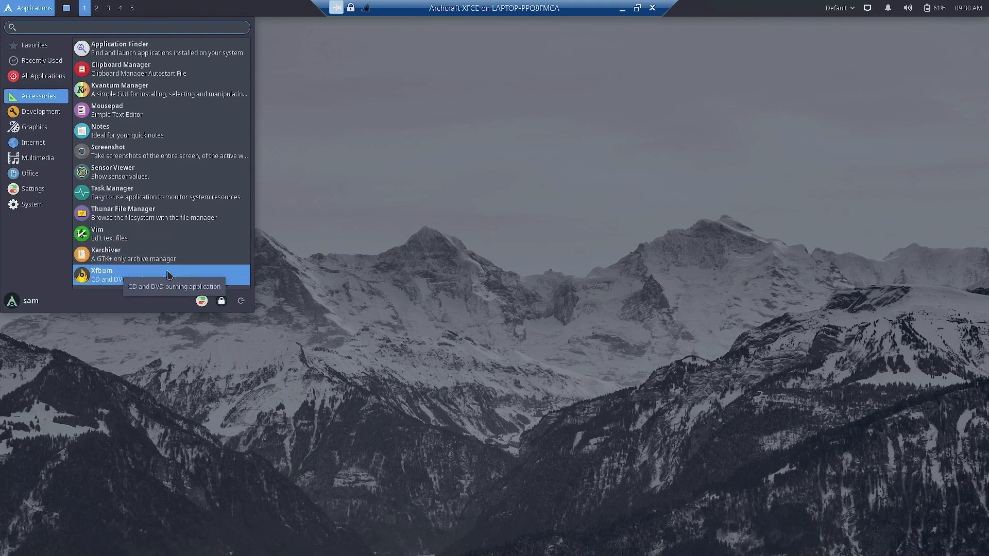
left_click(27, 113)
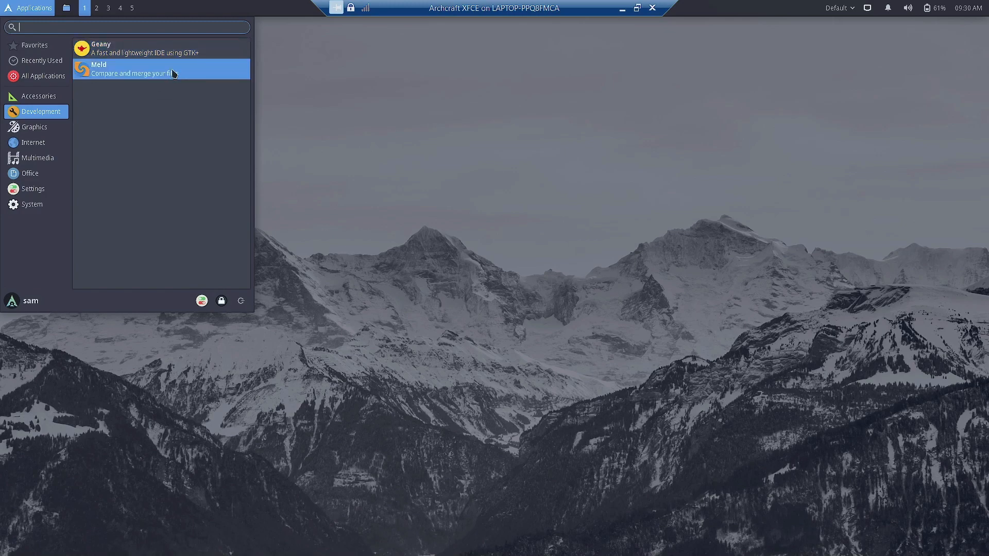
left_click(35, 126)
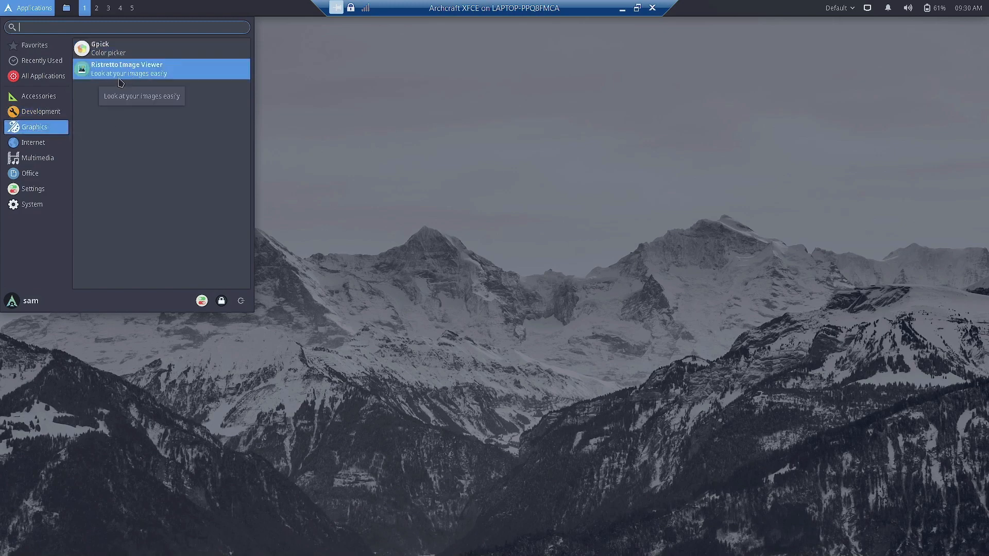
left_click(45, 145)
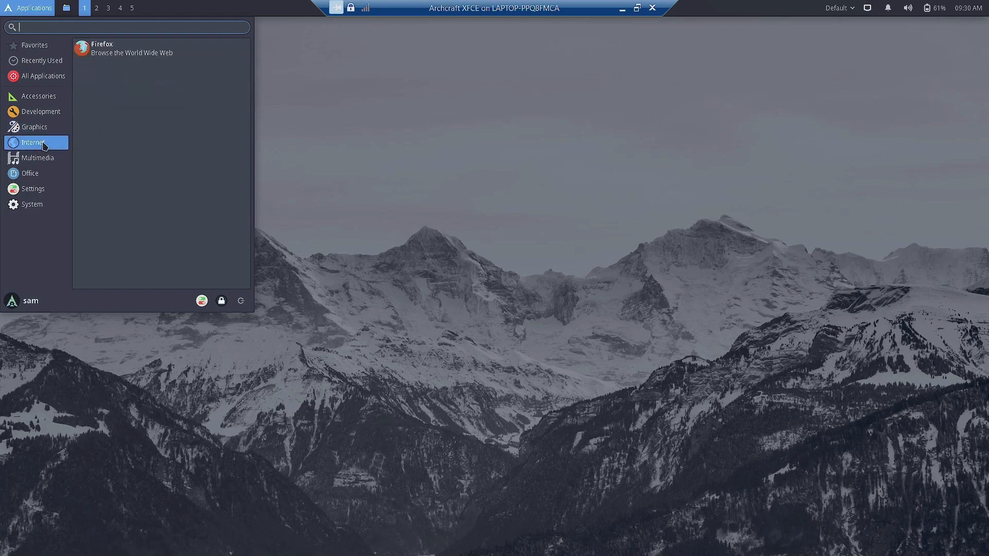
left_click(50, 162)
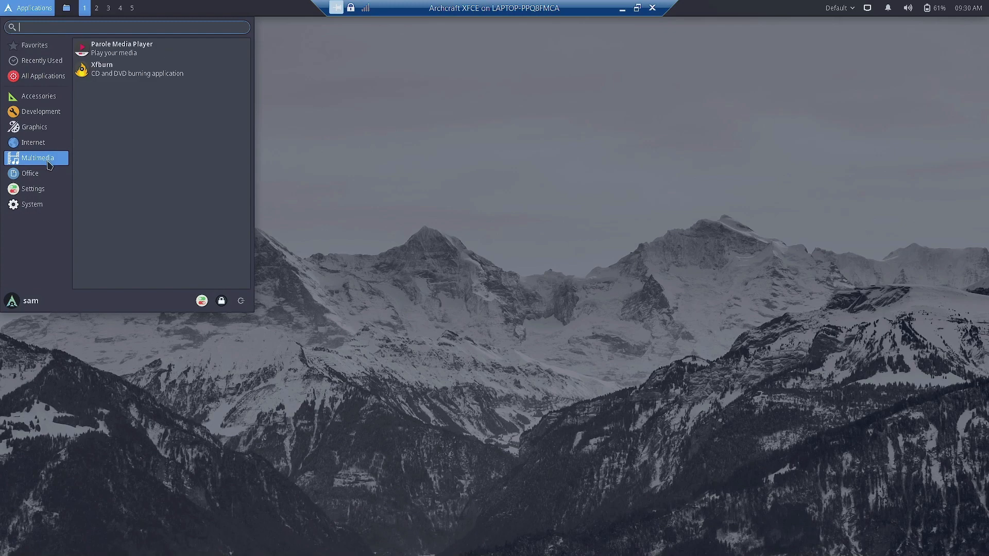
left_click(46, 177)
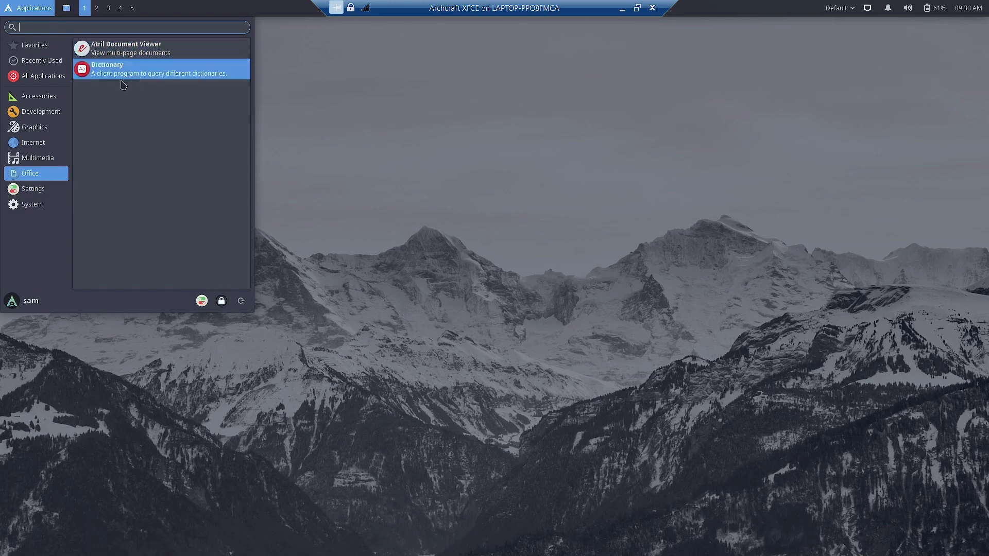
left_click(32, 205)
left_click(33, 189)
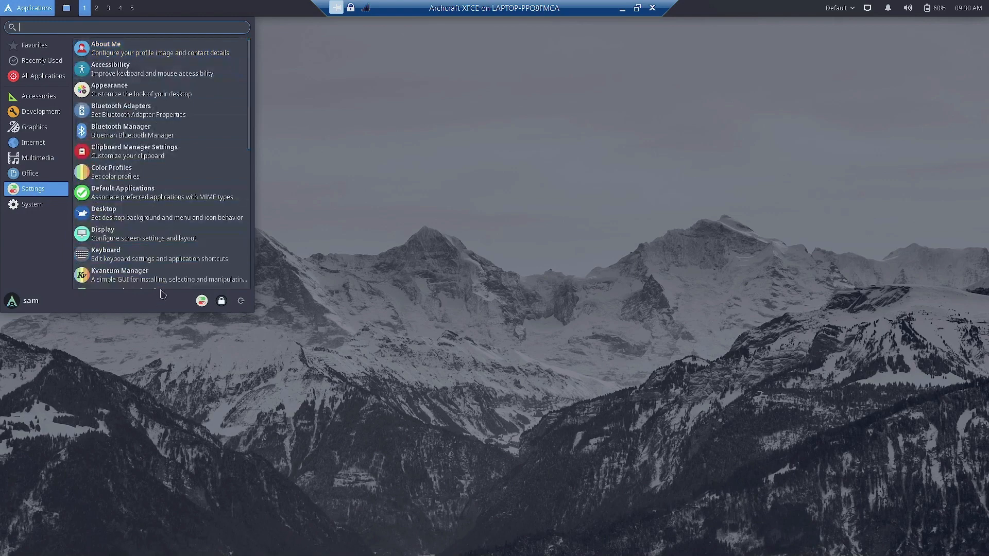
Launch Htop from the System category, inspect the memory usage and running processes, and close its terminal window
left_click(32, 208)
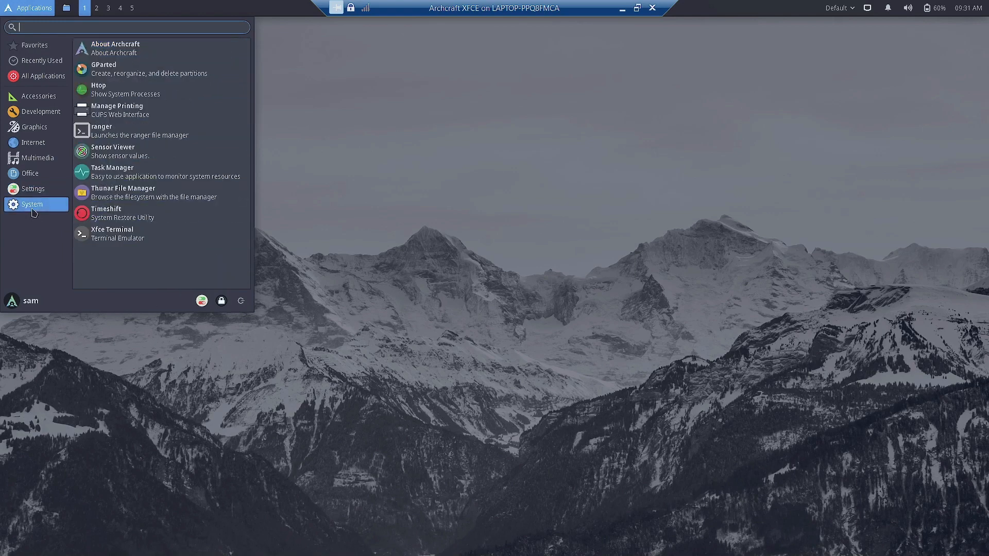
left_click(122, 93)
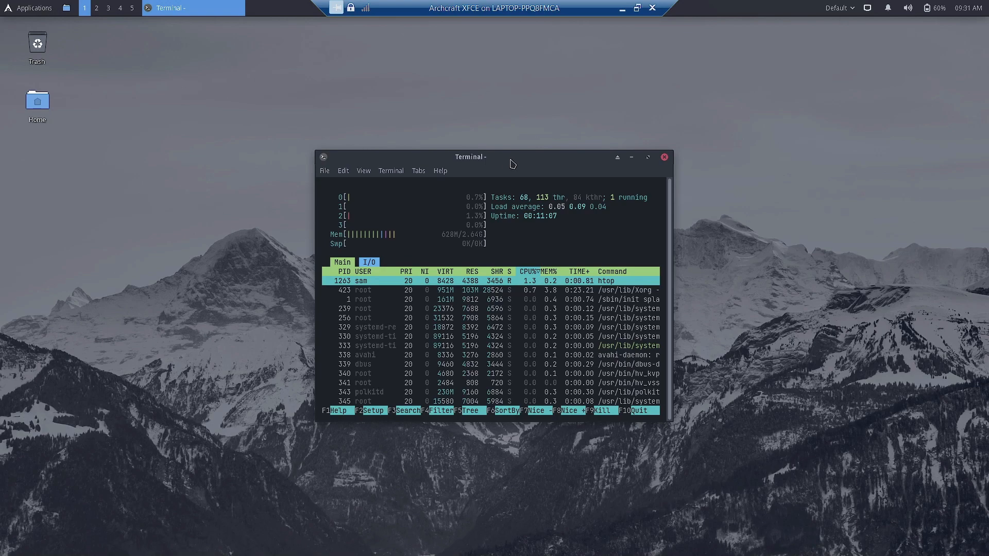
left_click(664, 158)
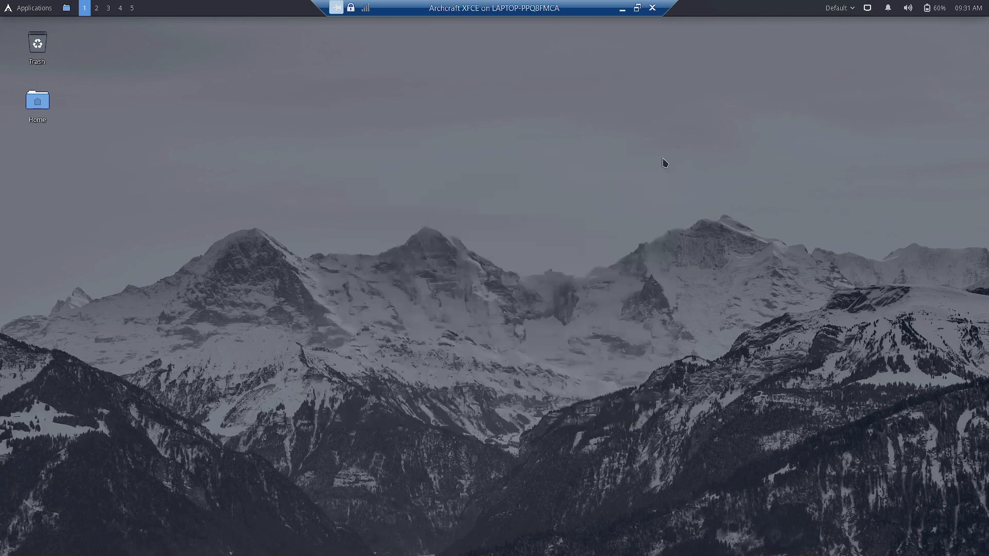
Review all the entries in the Settings category of the applications menu, down to YAD settings
left_click(25, 6)
left_click(45, 187)
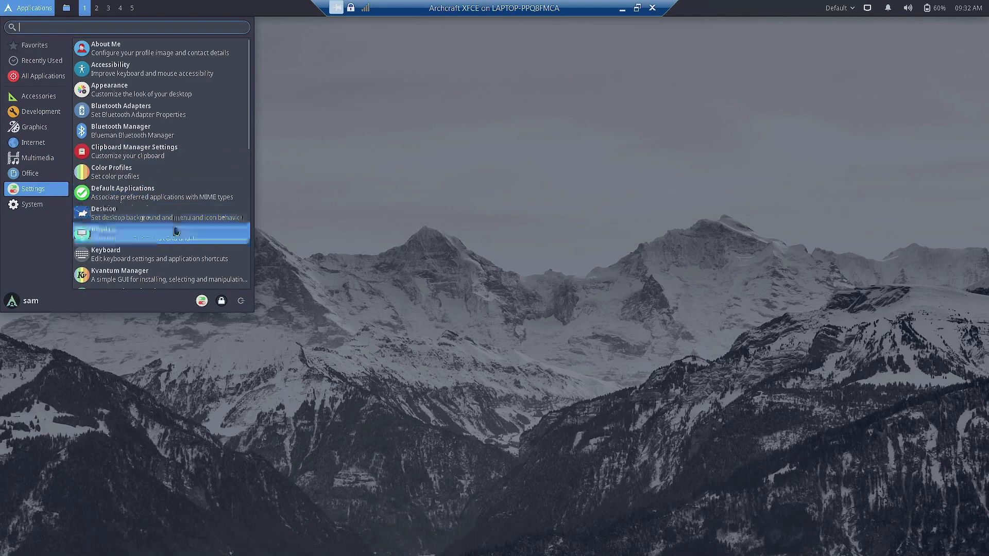
scroll(176, 256, "down", 1)
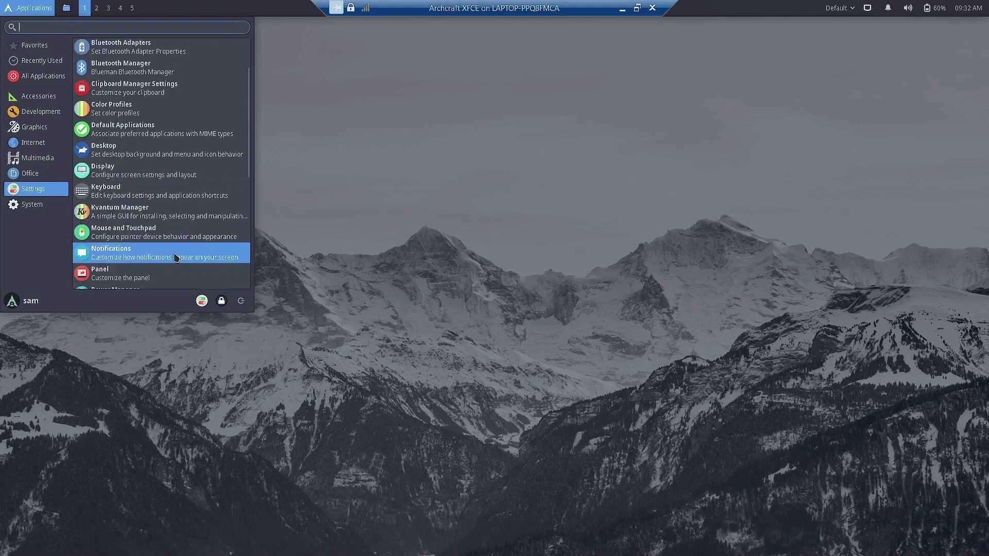
scroll(176, 216, "down", 1)
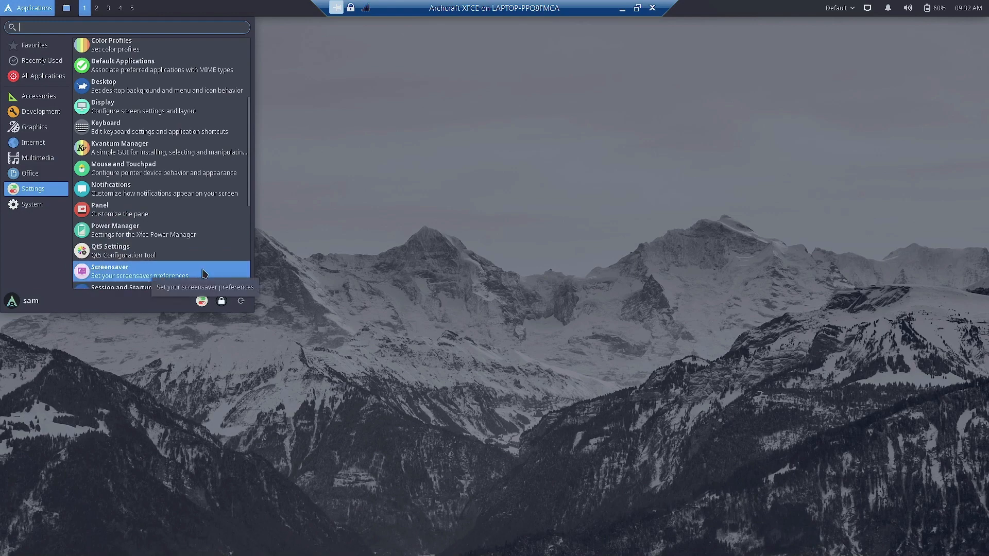
scroll(205, 274, "down", 1)
scroll(204, 273, "down", 2)
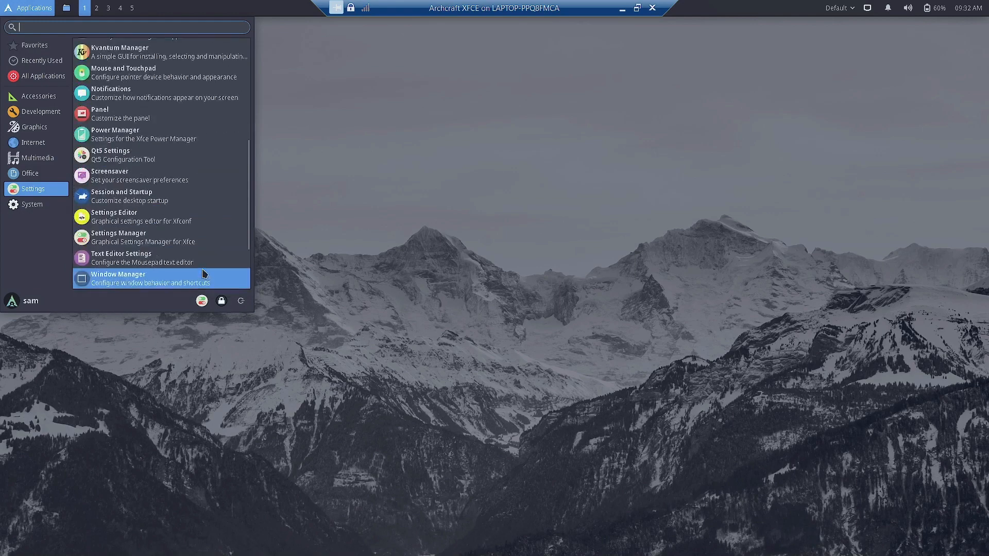
scroll(204, 274, "down", 2)
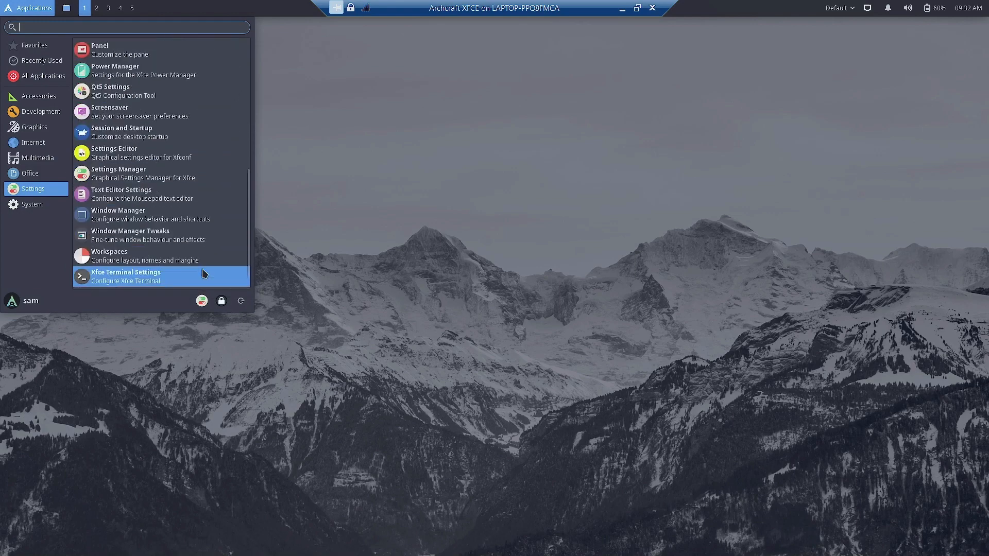
scroll(205, 260, "down", 1)
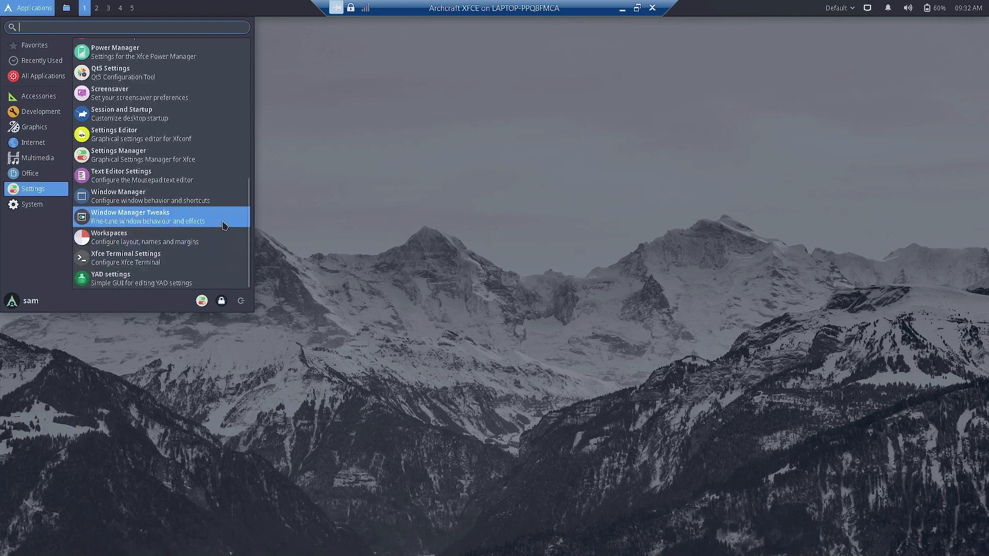
Open Window Manager Tweaks and examine its Cycling, Focus, Accessibility and Workspaces options without changing any
left_click(124, 221)
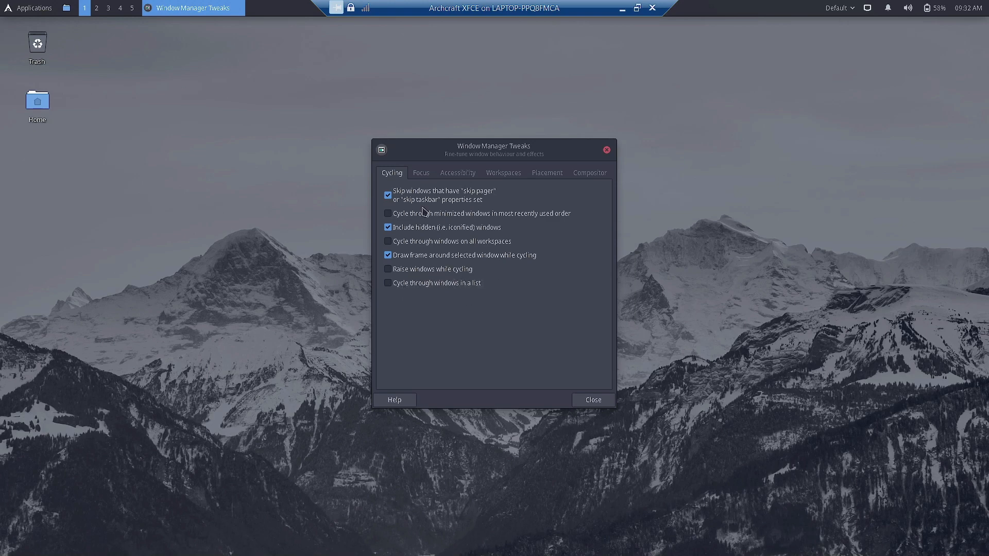
left_click(427, 174)
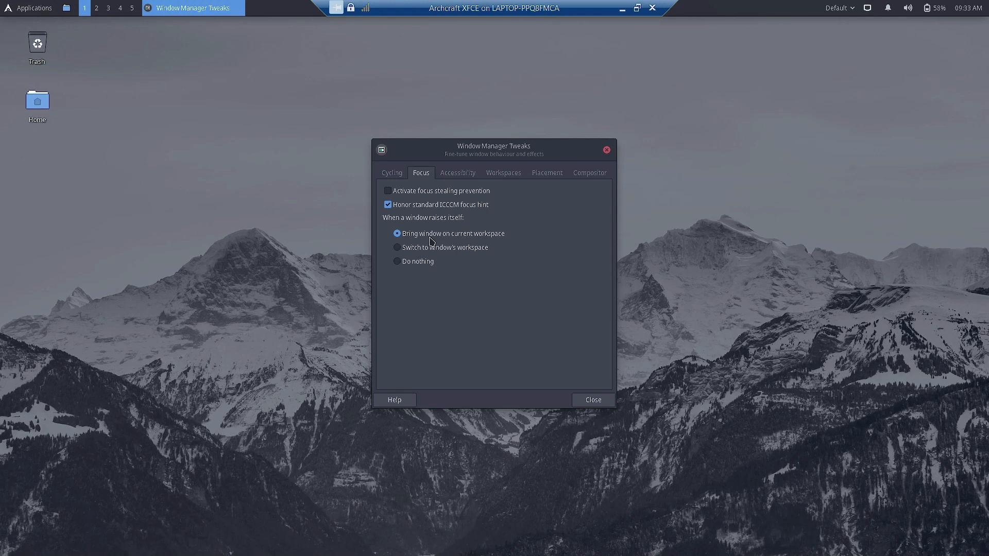
left_click(455, 178)
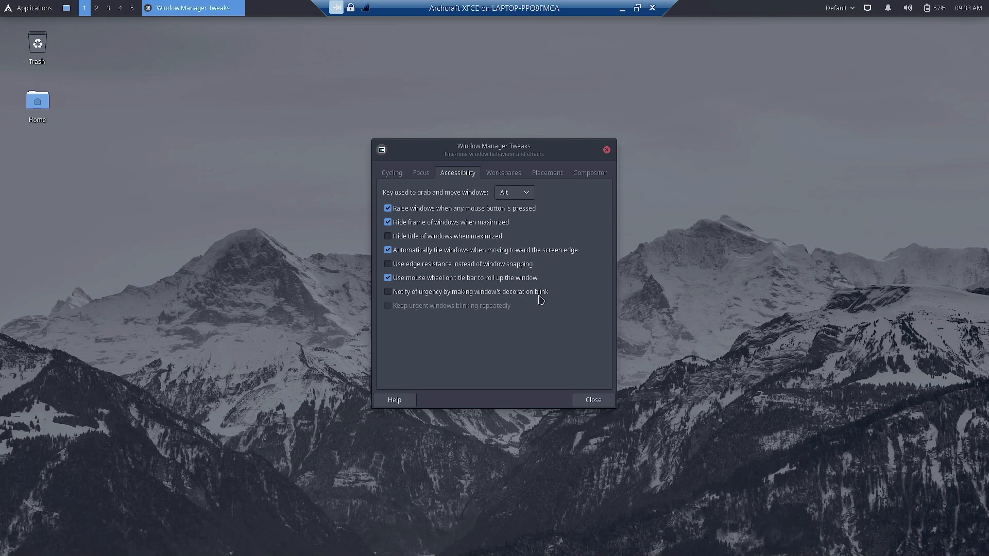
left_click(504, 175)
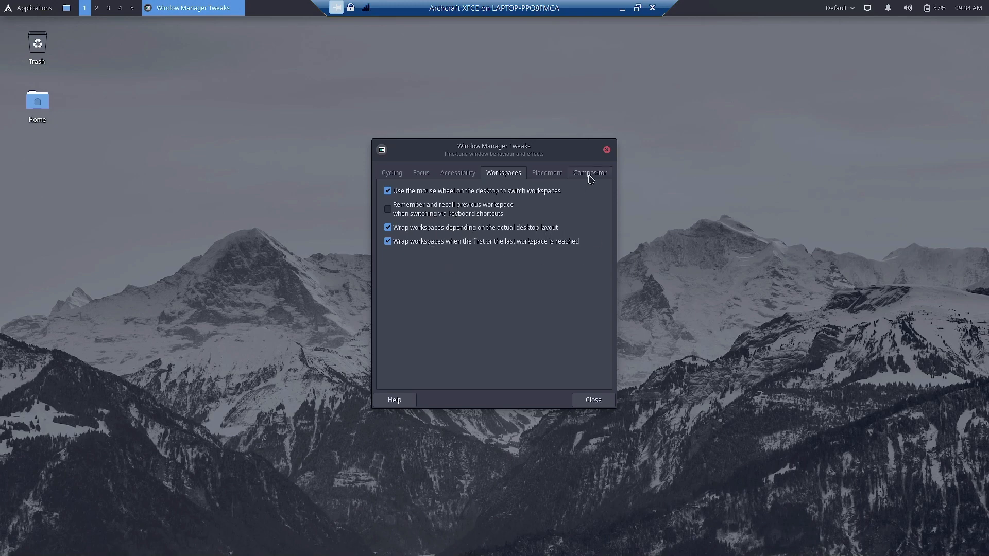
Examine the Placement options and all Compositor options down to the popup window opacity, and close Window Manager Tweaks
left_click(548, 178)
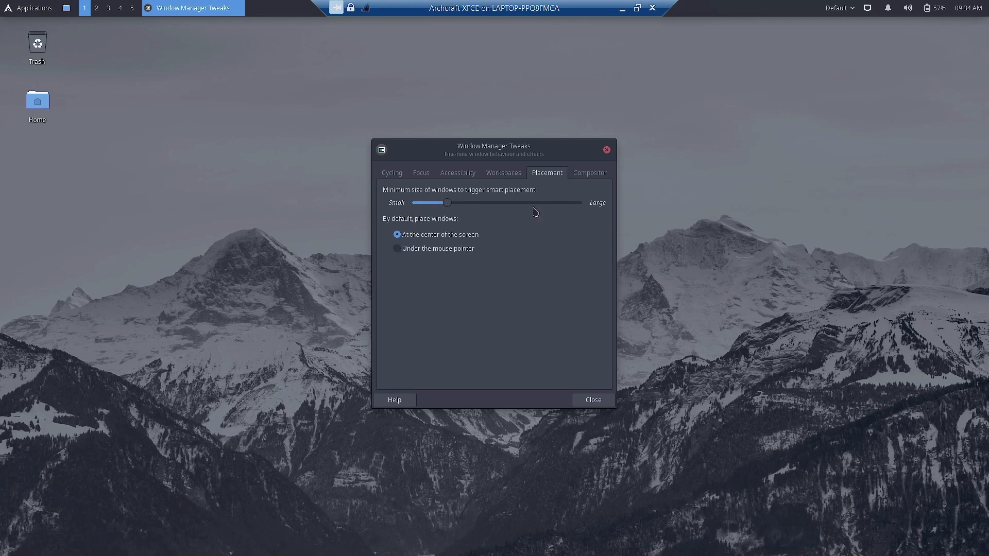
left_click(590, 175)
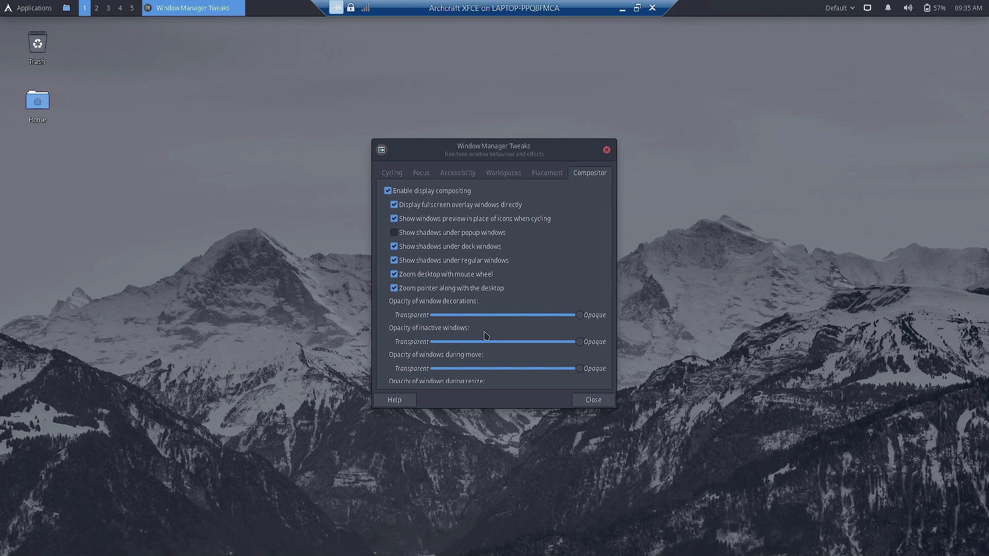
scroll(486, 336, "down", 1)
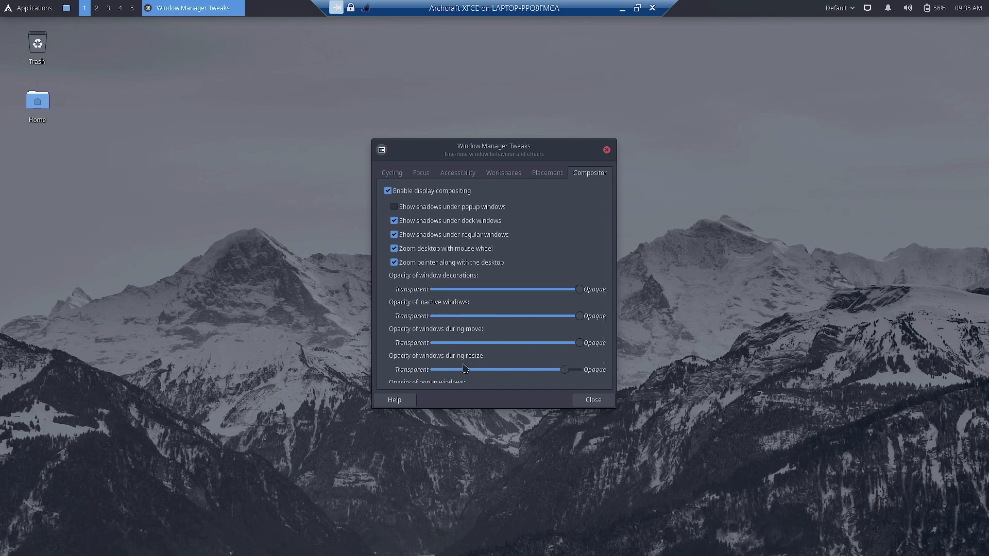
scroll(604, 350, "down", 1)
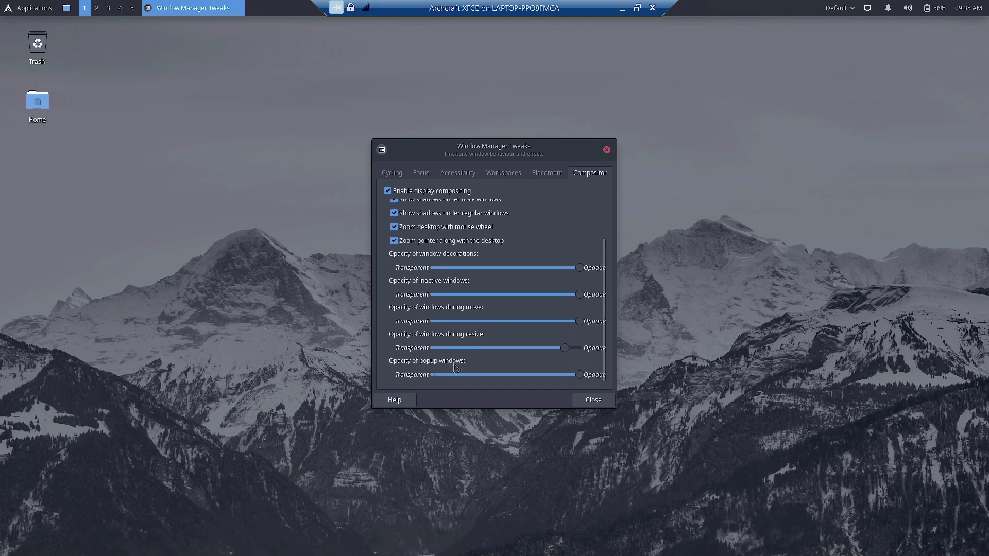
left_click(606, 150)
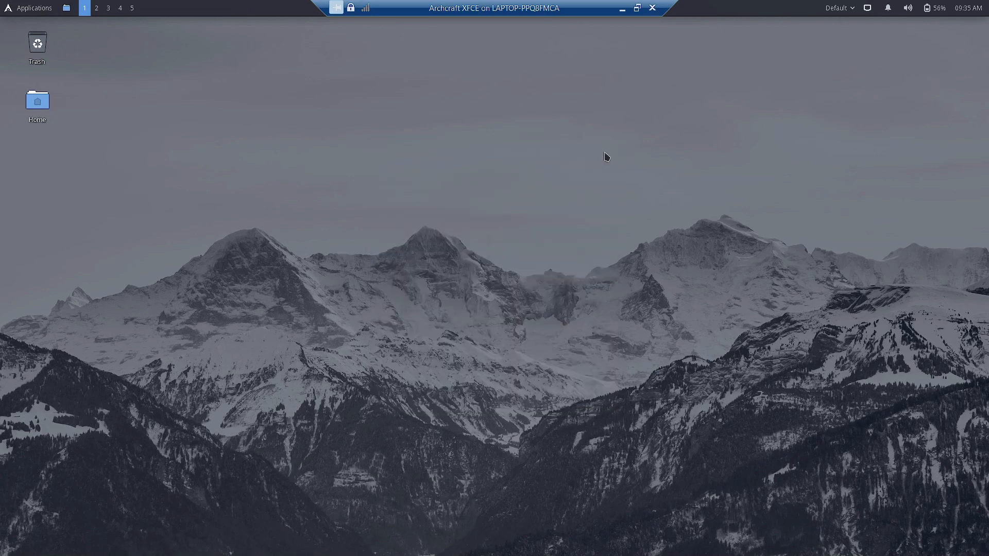
Open the Panel preferences from the Settings category, examine the Display options, and close them
left_click(30, 8)
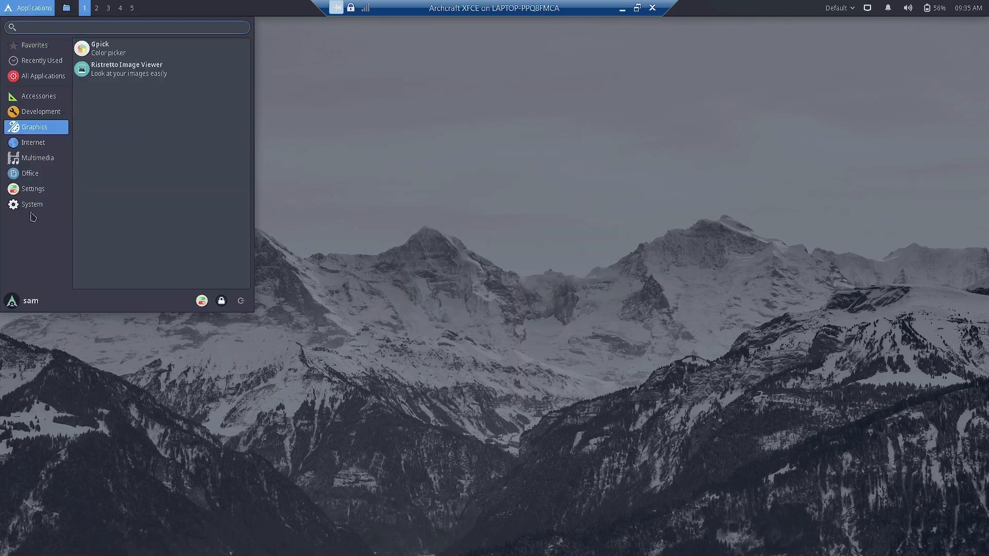
left_click(33, 188)
scroll(167, 201, "down", 3)
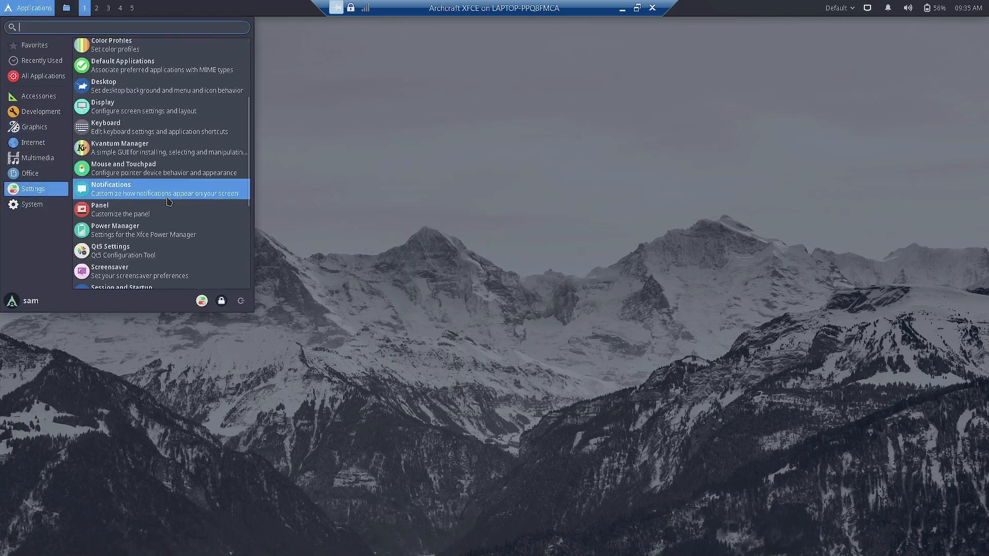
left_click(166, 211)
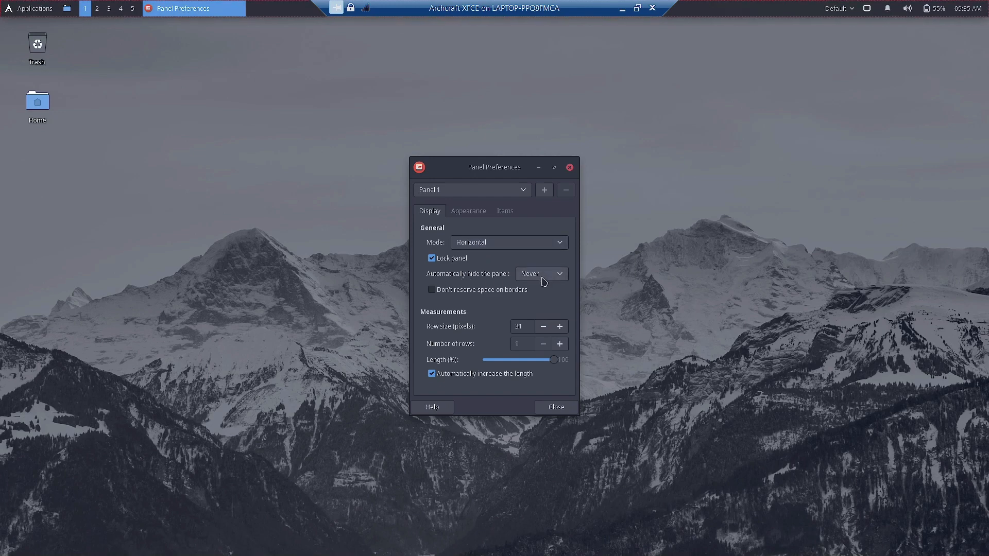
left_click(553, 408)
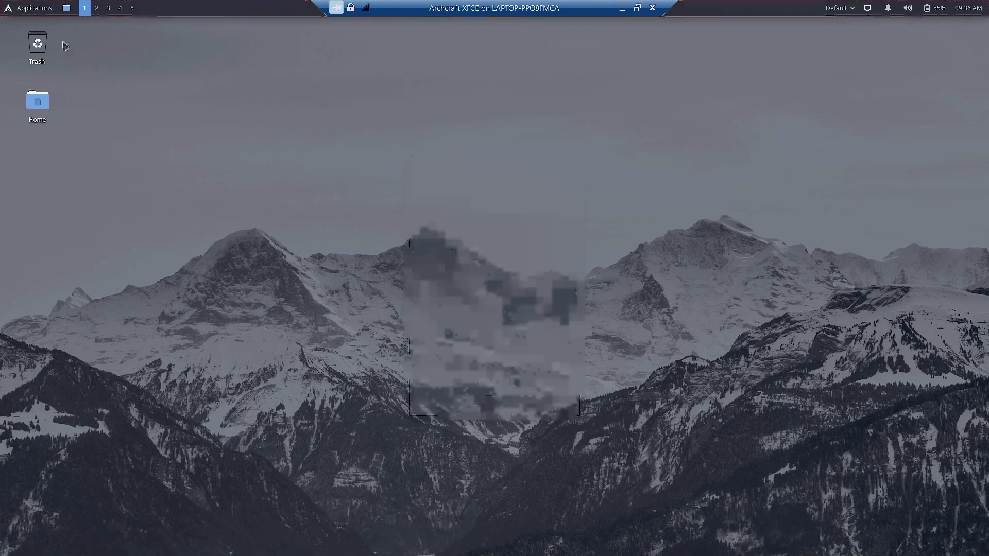
Open Appearance from the Settings category and review all the available style themes down to Windows-10-Dark
left_click(23, 10)
mouse_move(31, 188)
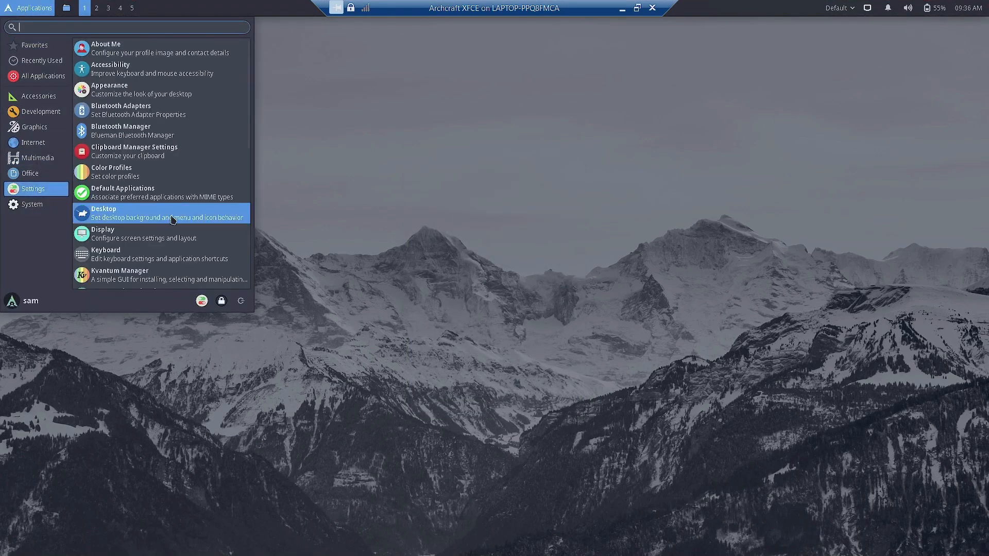
scroll(220, 218, "down", 10)
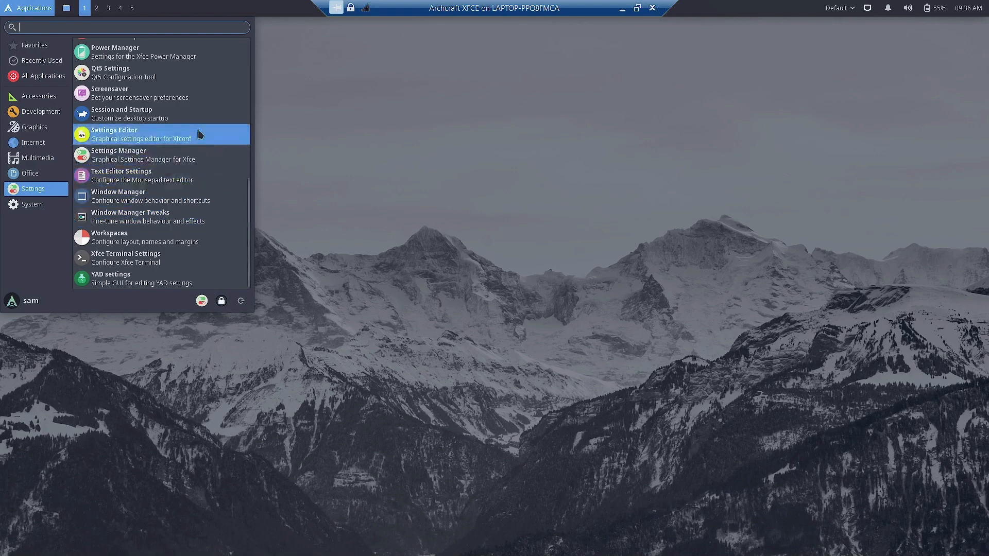
scroll(200, 134, "up", 5)
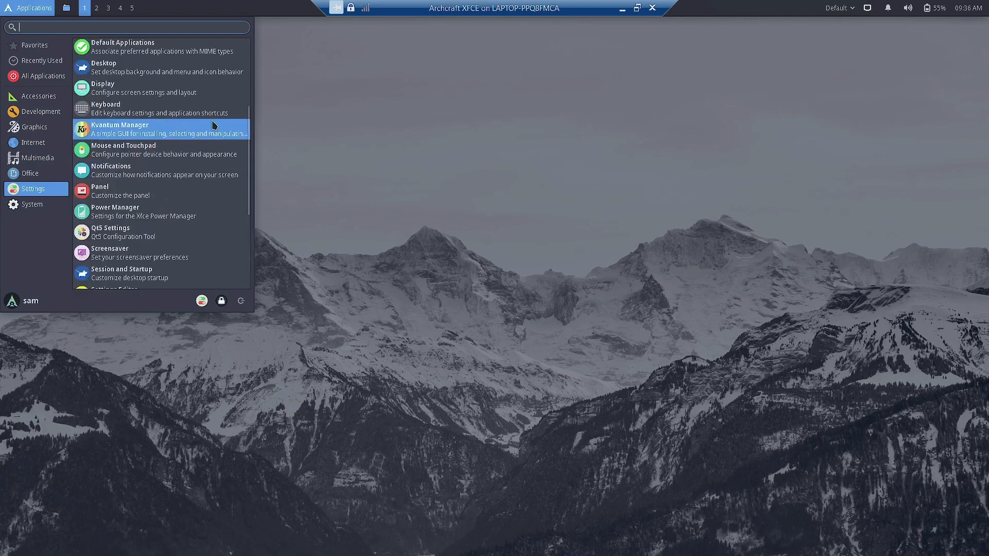
scroll(203, 103, "up", 5)
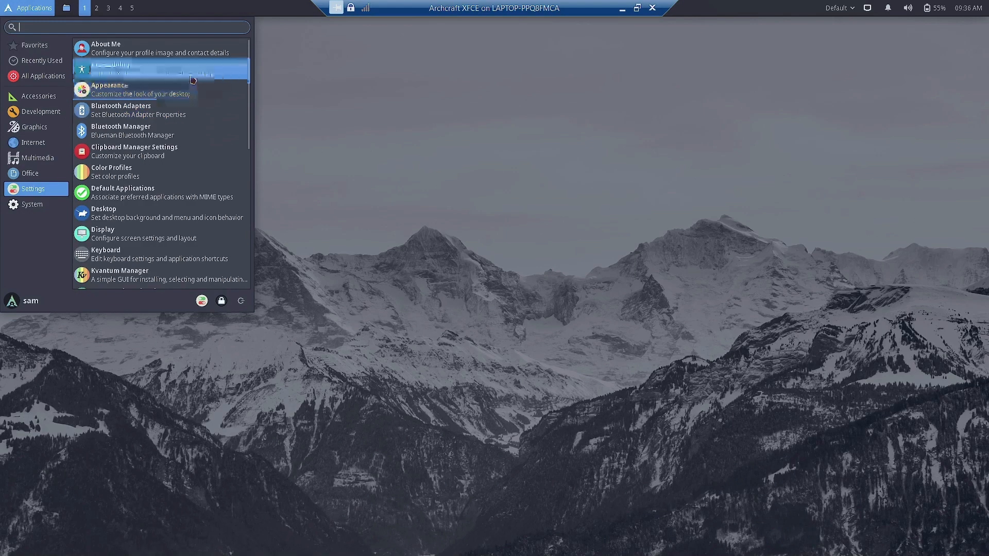
left_click(172, 98)
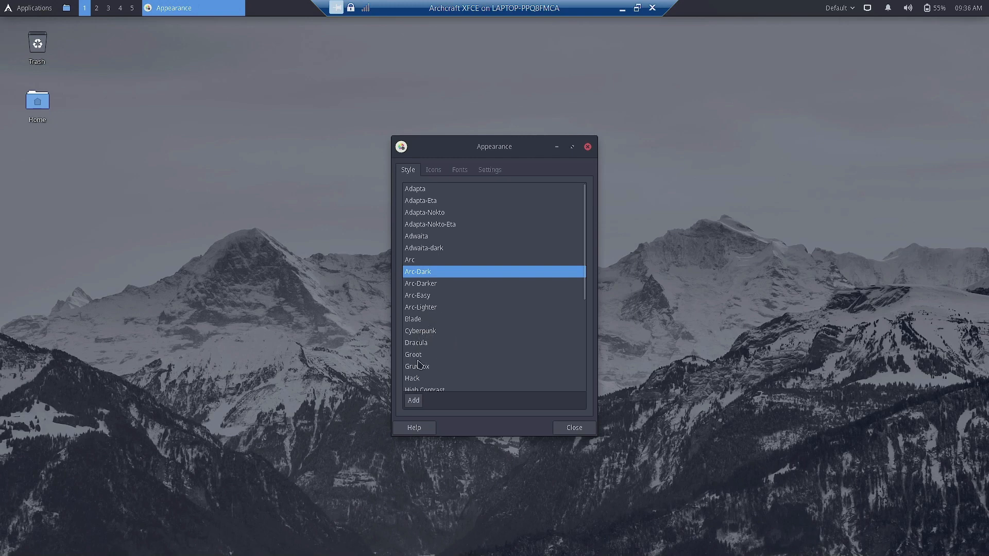
scroll(446, 375, "down", 2)
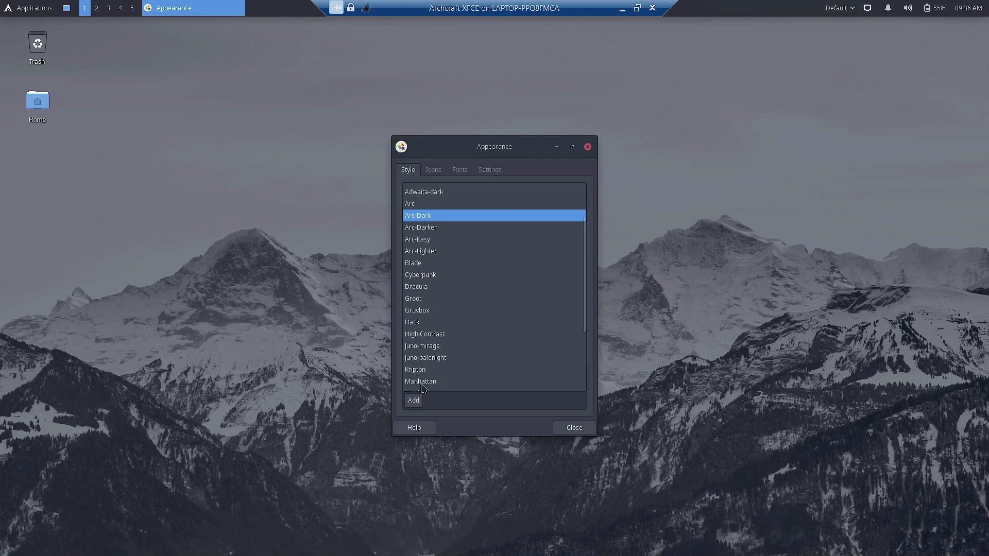
scroll(422, 386, "down", 2)
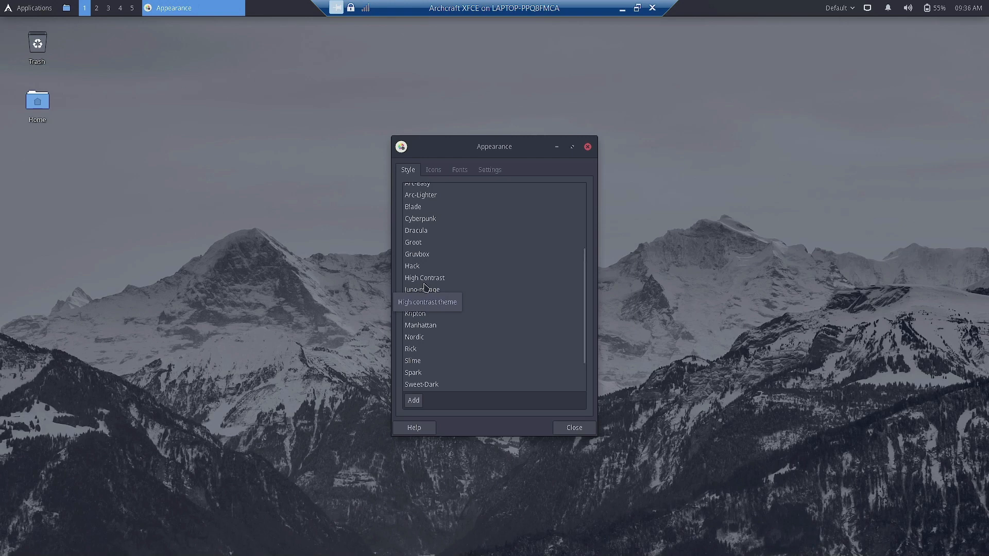
scroll(492, 285, "down", 2)
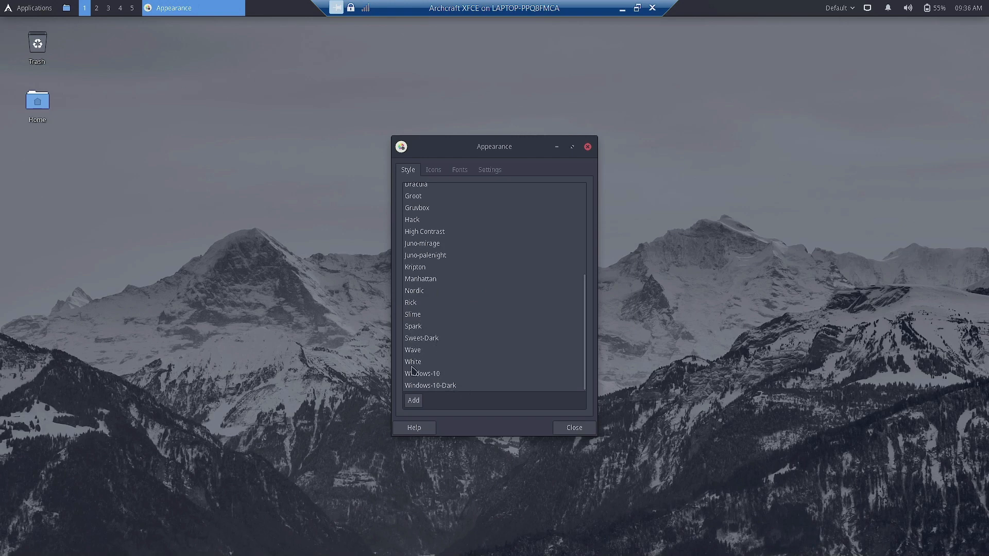
Review the installed icon themes in Appearance, from Adwaita down to Zafiro-Yellow-Dark
left_click(435, 169)
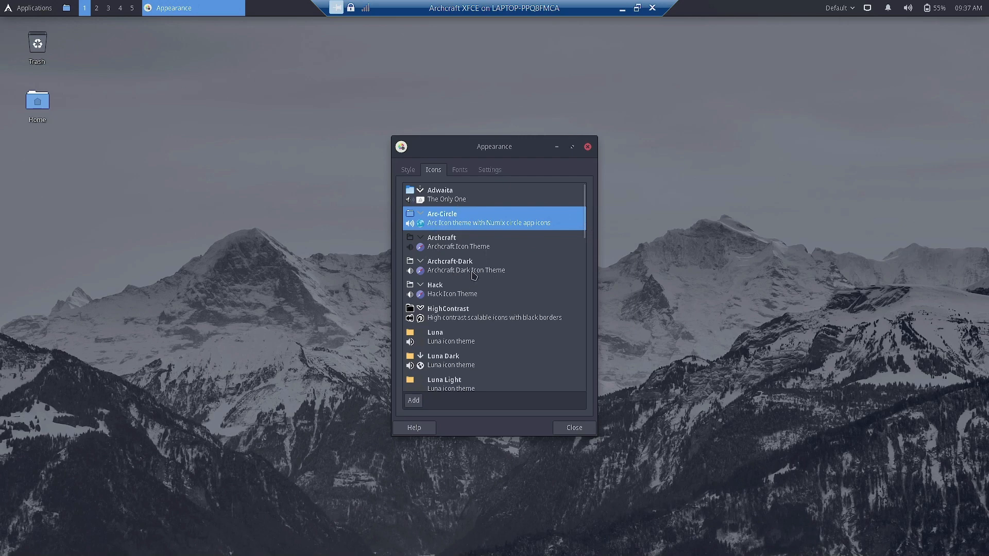
scroll(470, 346, "down", 2)
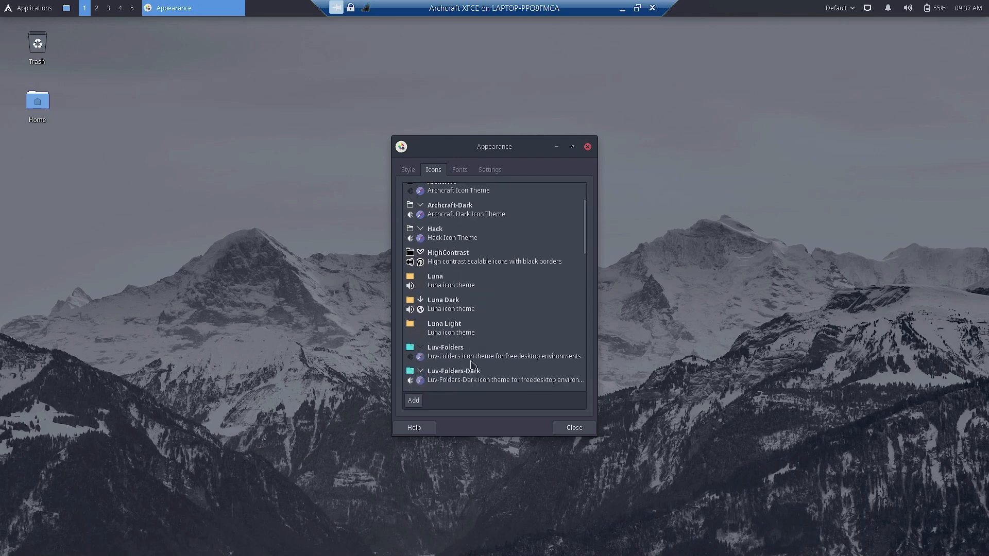
scroll(466, 387, "down", 3)
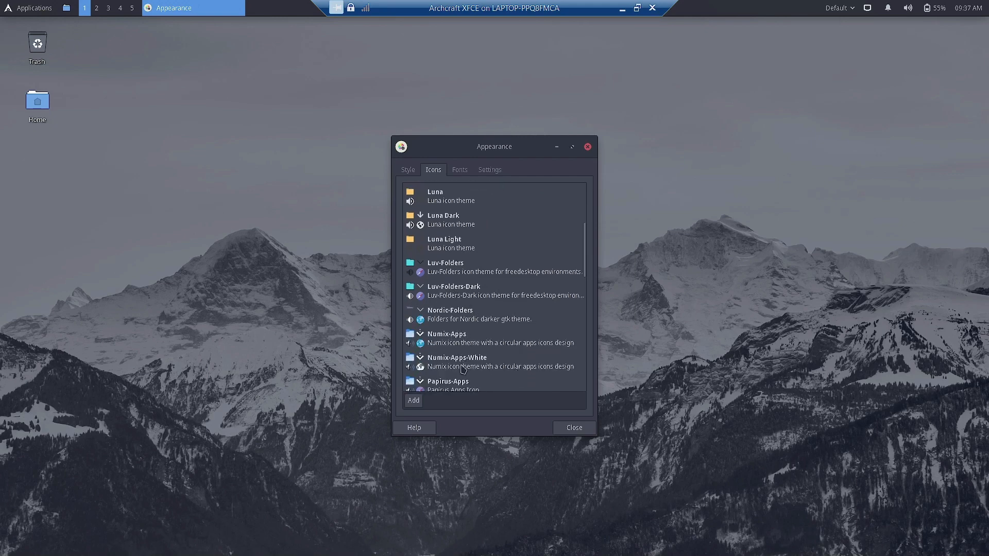
scroll(502, 381, "down", 1)
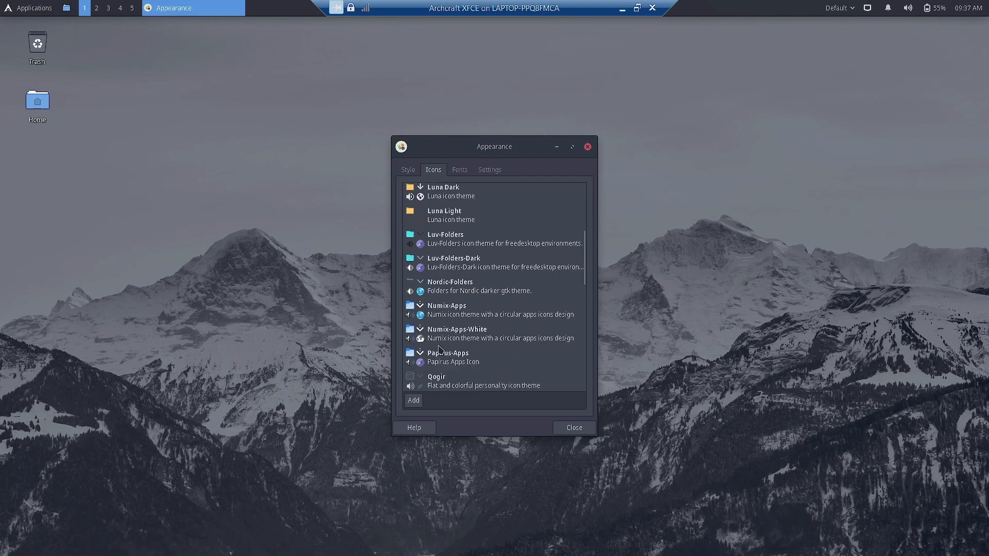
scroll(455, 380, "down", 1)
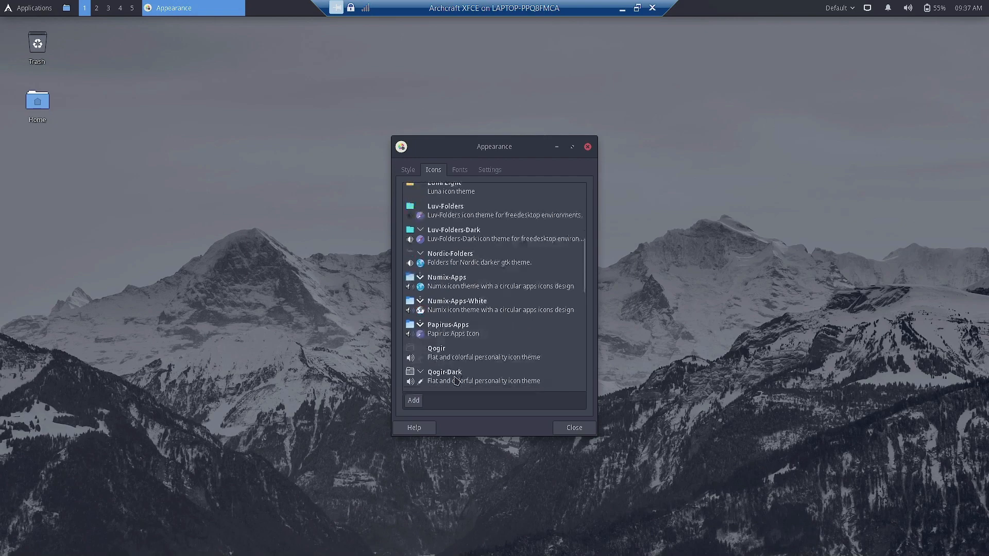
scroll(456, 380, "down", 1)
scroll(460, 377, "down", 1)
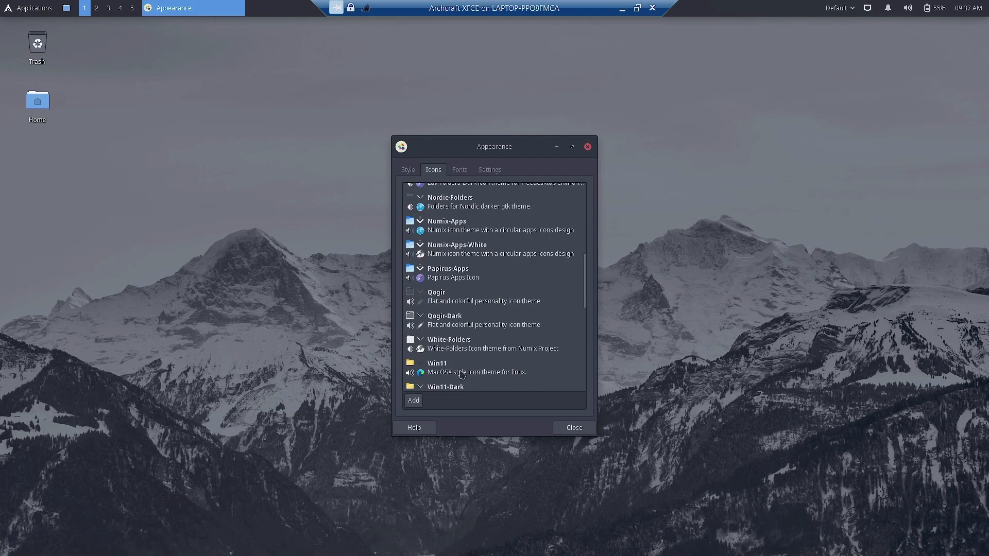
scroll(462, 375, "down", 1)
scroll(466, 355, "down", 2)
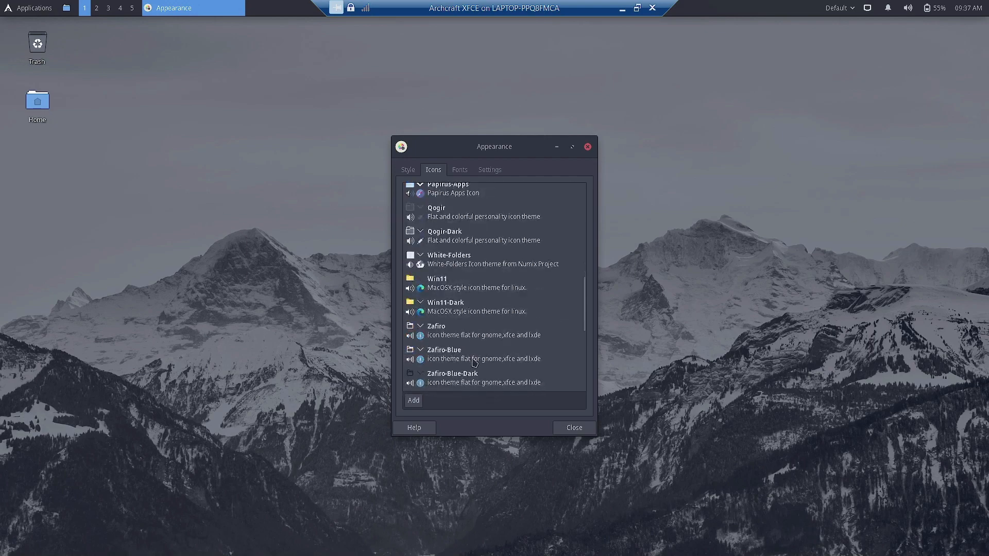
scroll(493, 380, "down", 2)
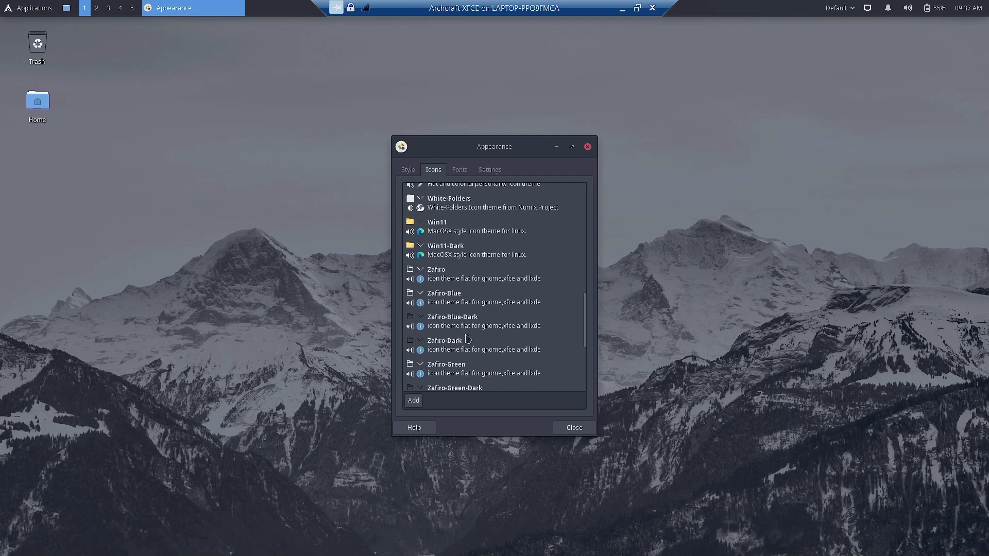
scroll(478, 373, "down", 1)
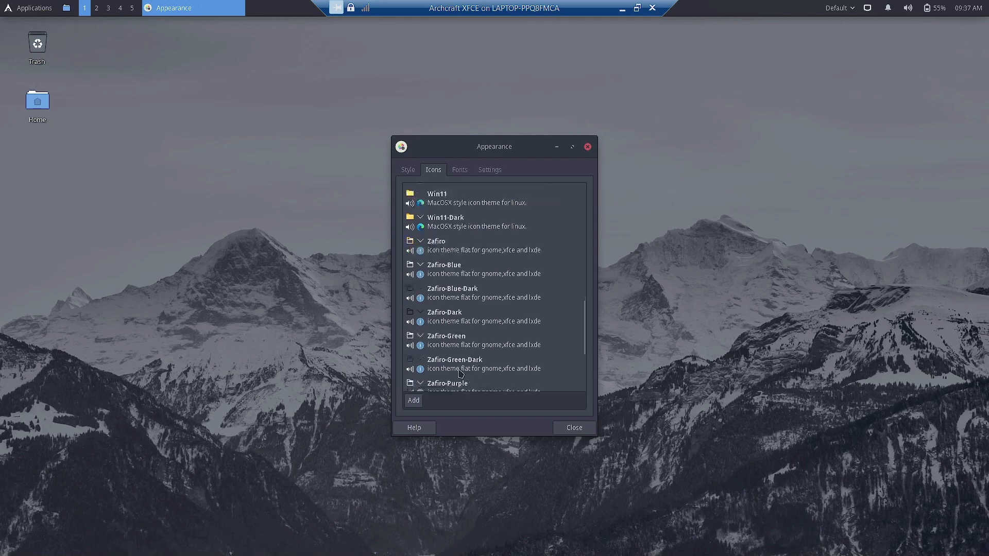
scroll(484, 379, "down", 3)
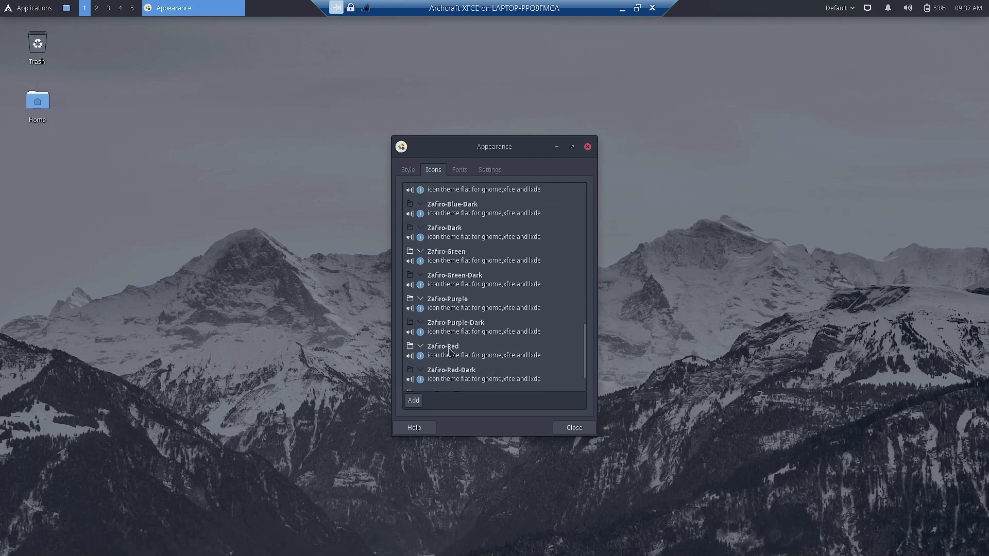
scroll(484, 358, "down", 2)
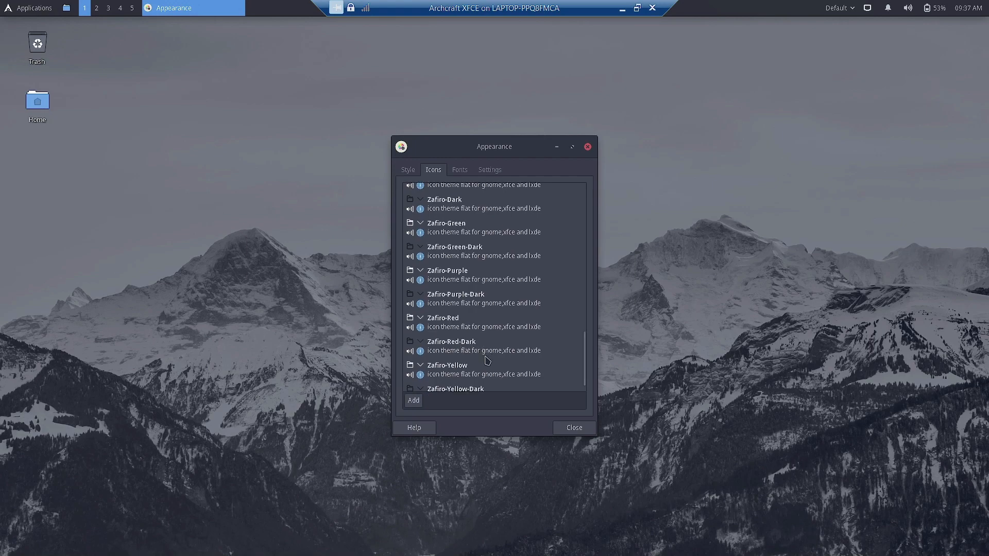
Examine the Fonts options and the menu, event sound and window scaling settings, and close Appearance
left_click(459, 170)
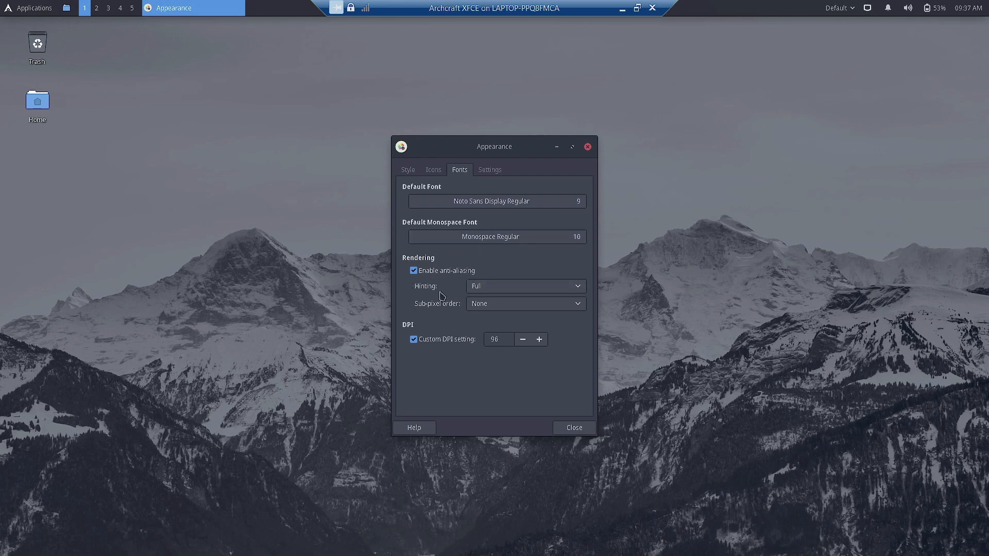
left_click(505, 304)
left_click(487, 172)
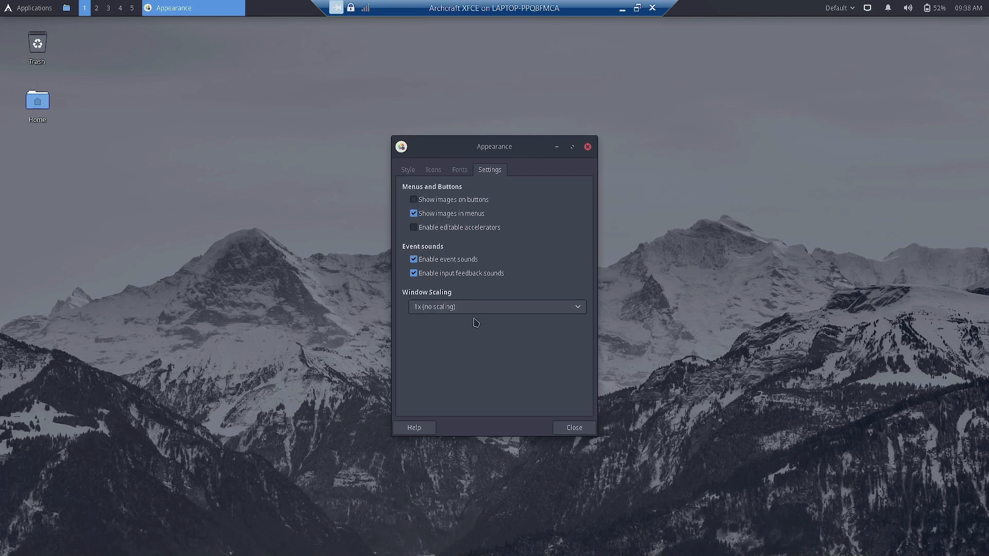
left_click(588, 428)
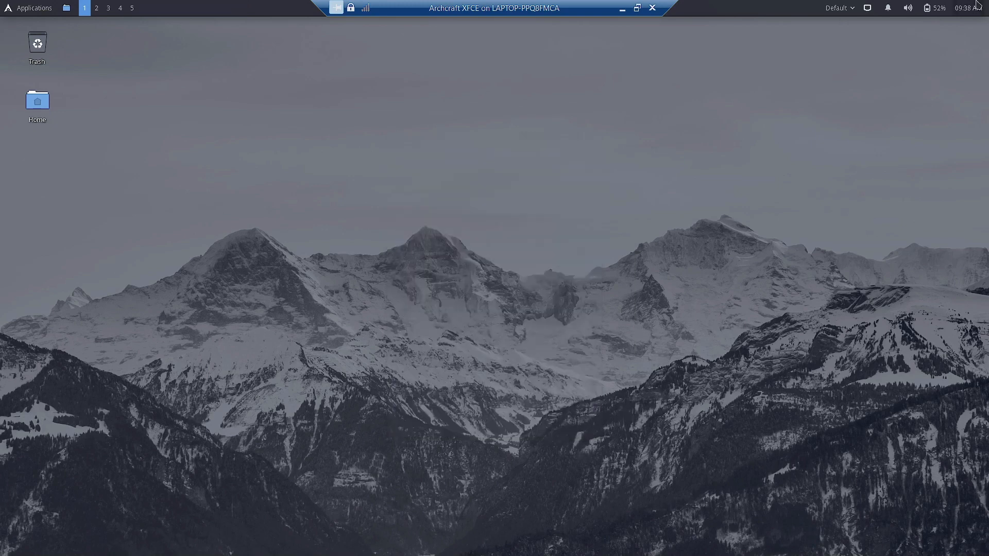
Apply the Beach desktop style from the style switcher in the panel
left_click(850, 9)
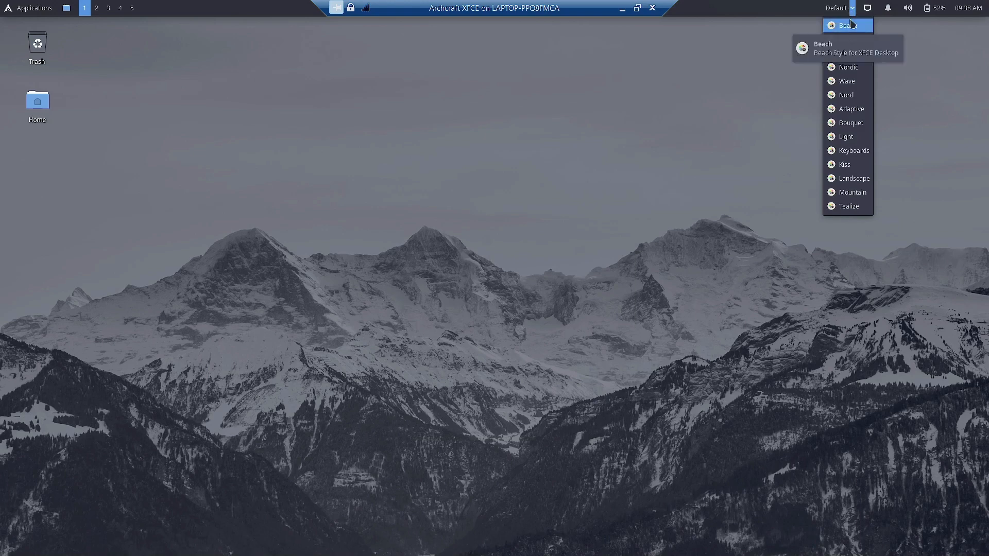
left_click(969, 124)
left_click(848, 6)
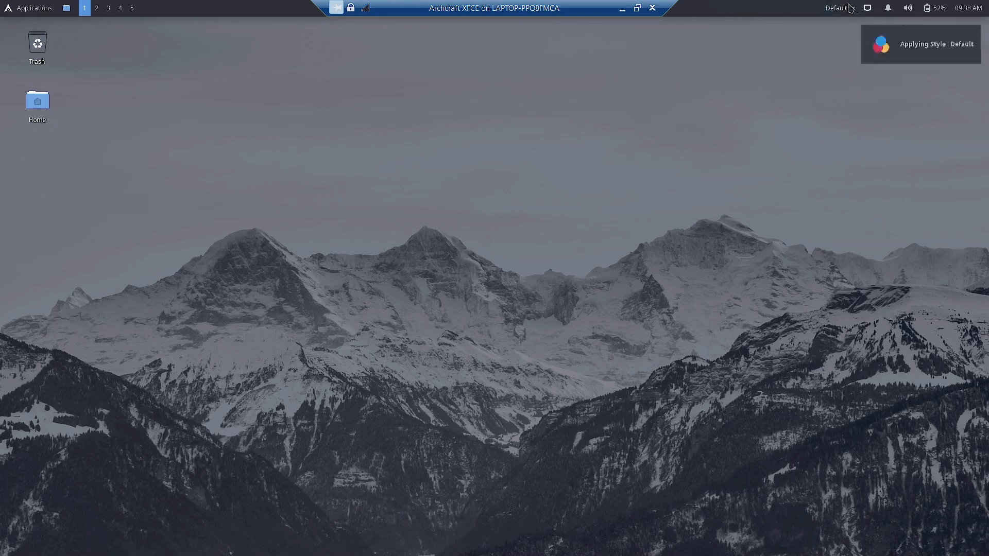
left_click(851, 9)
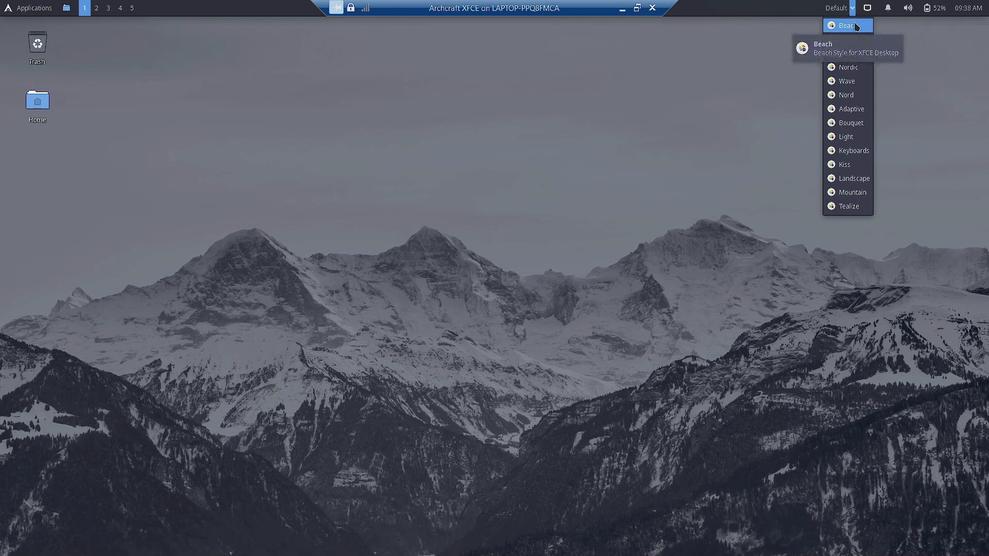
left_click(854, 26)
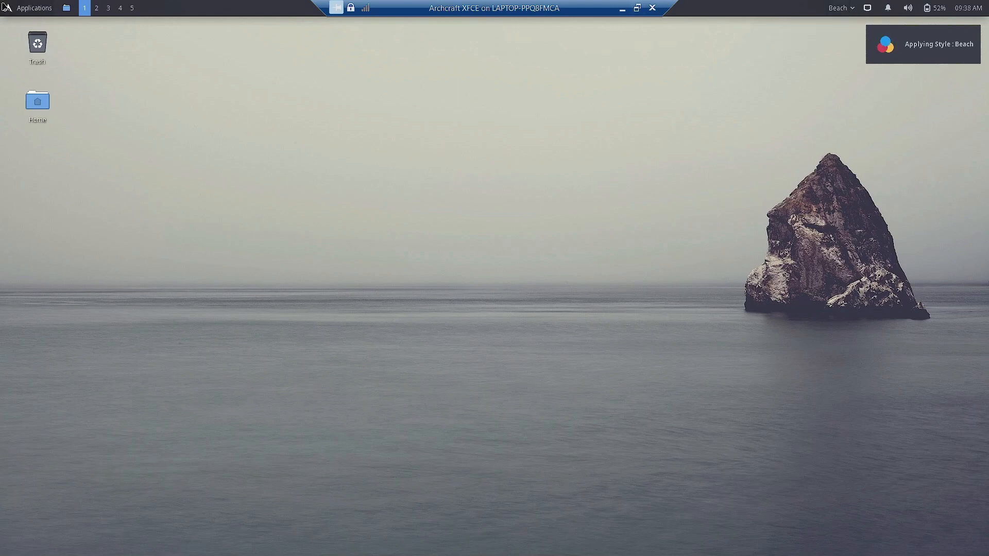
Check how the applications menu and its categories look under the Beach style, and close the menu
left_click(27, 8)
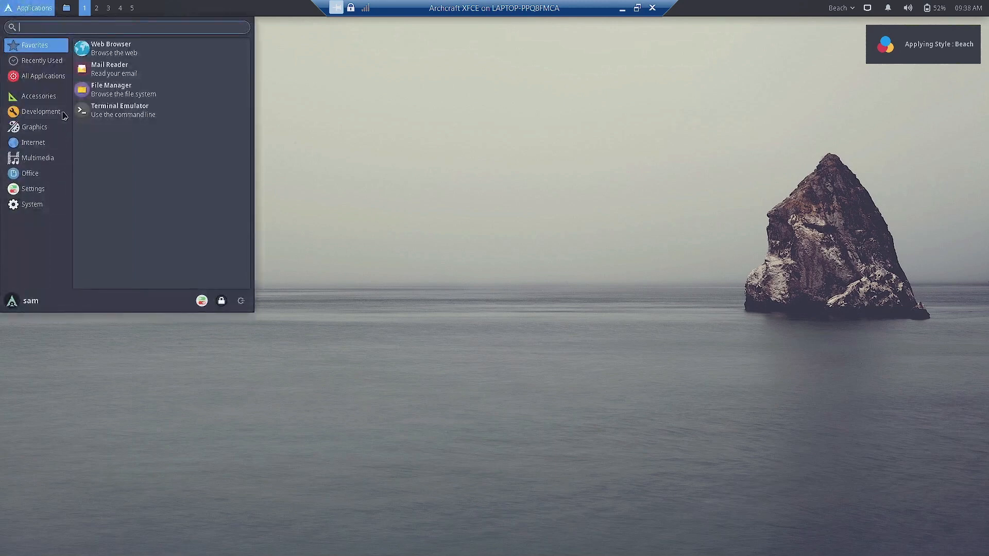
mouse_move(38, 102)
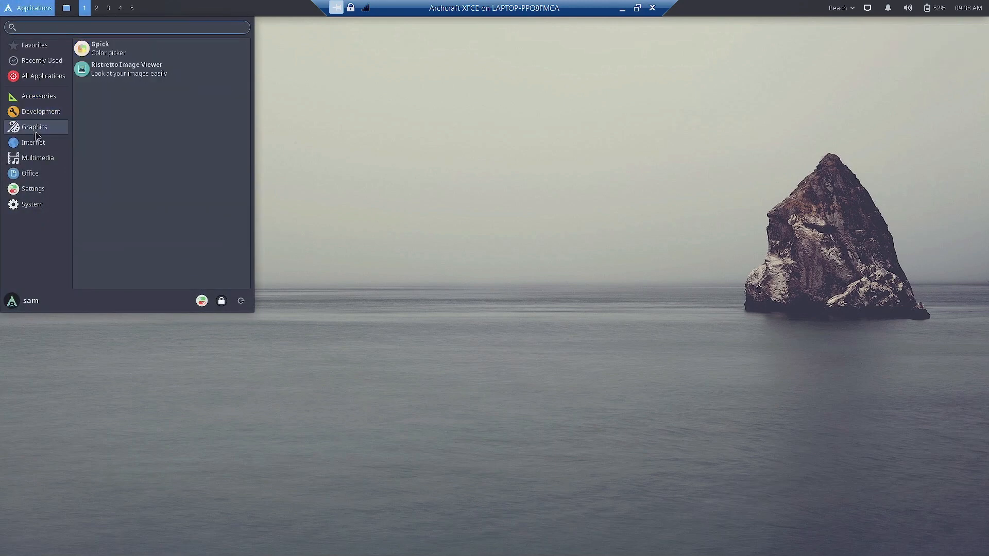
mouse_move(31, 208)
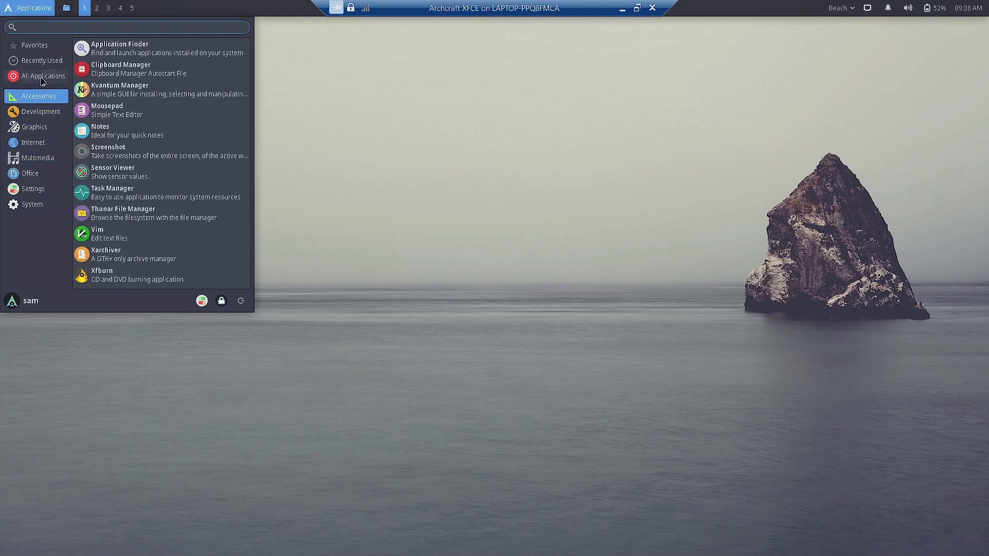
left_click(796, 50)
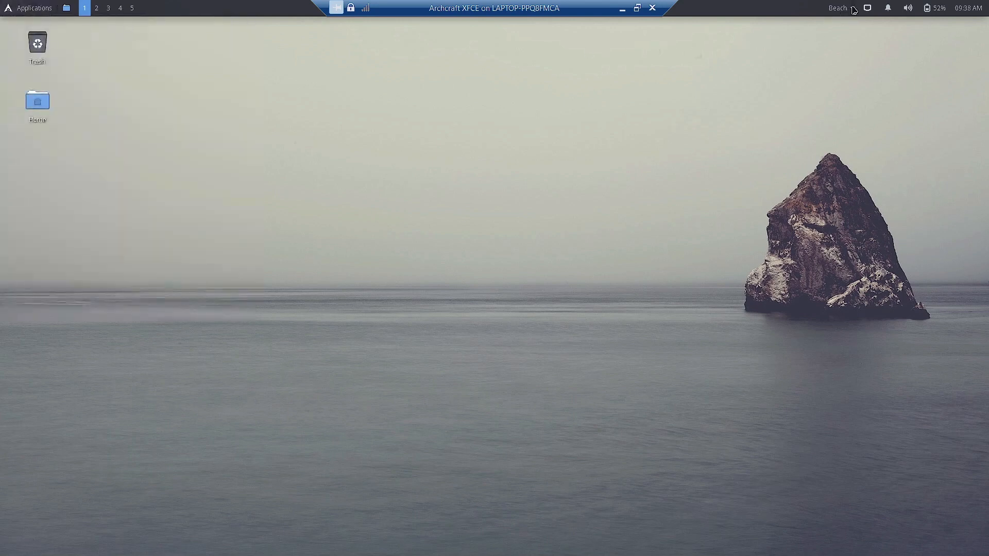
Apply the Forest desktop style and check how the applications menu and its categories look under it
left_click(852, 8)
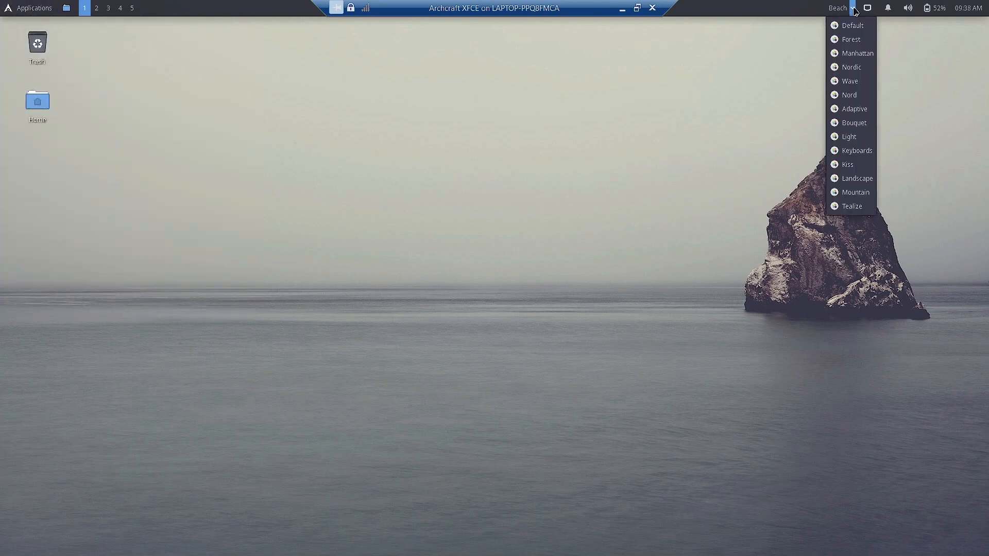
left_click(855, 41)
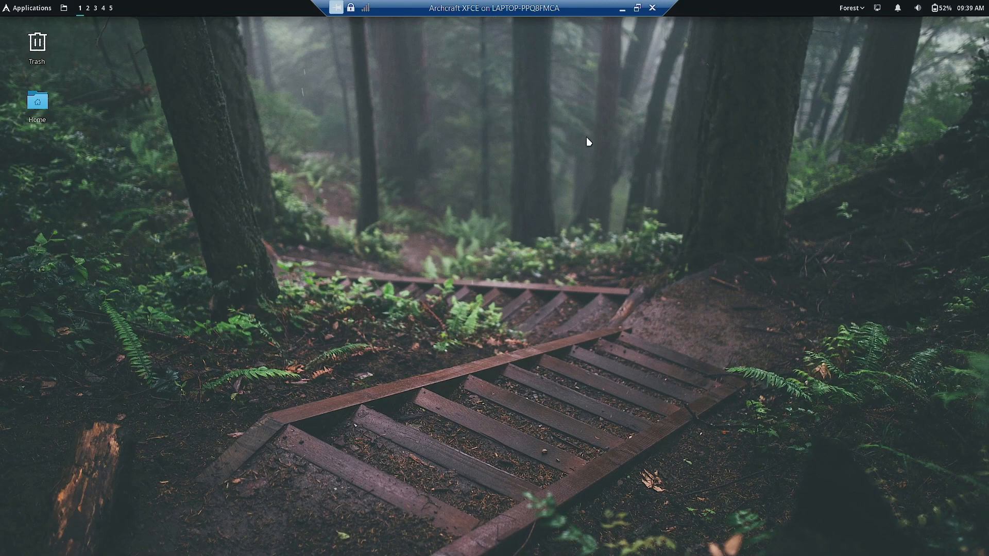
left_click(13, 9)
left_click(23, 164)
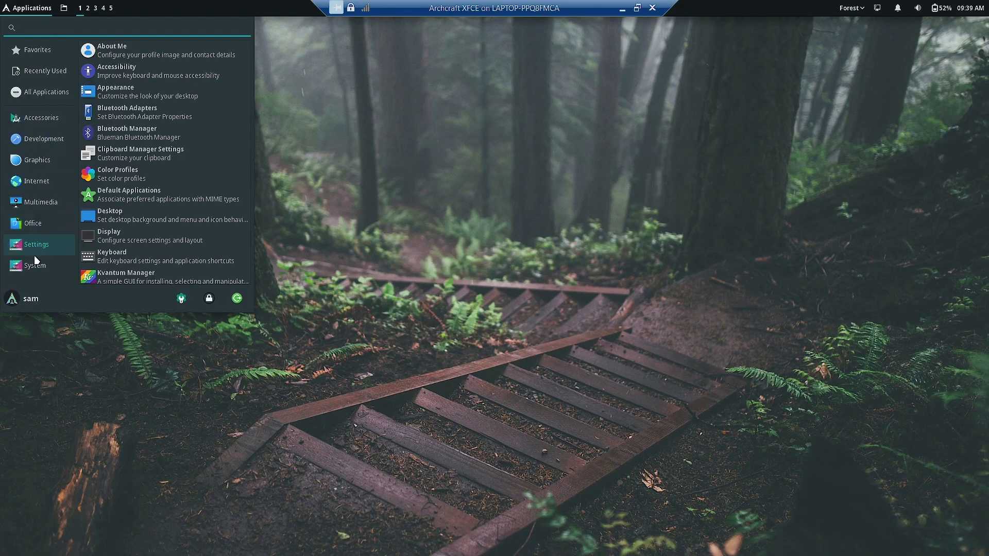
left_click(553, 214)
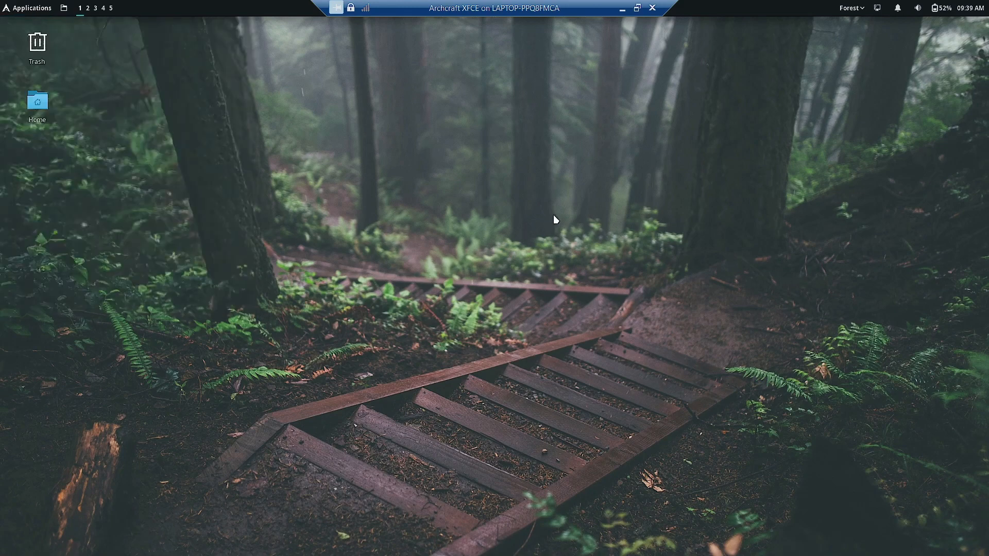
Apply the Manhattan desktop style and check how the applications menu looks under it
left_click(860, 9)
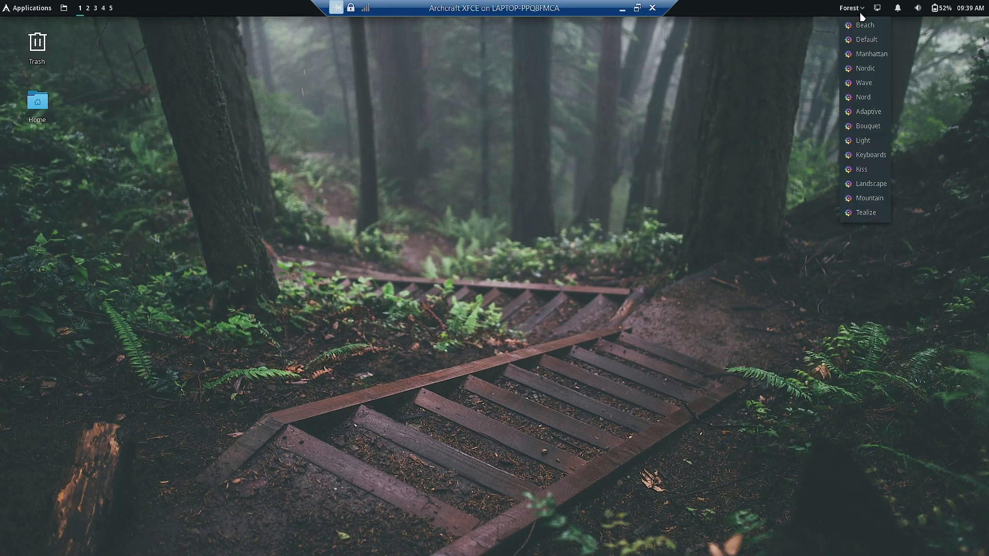
left_click(875, 56)
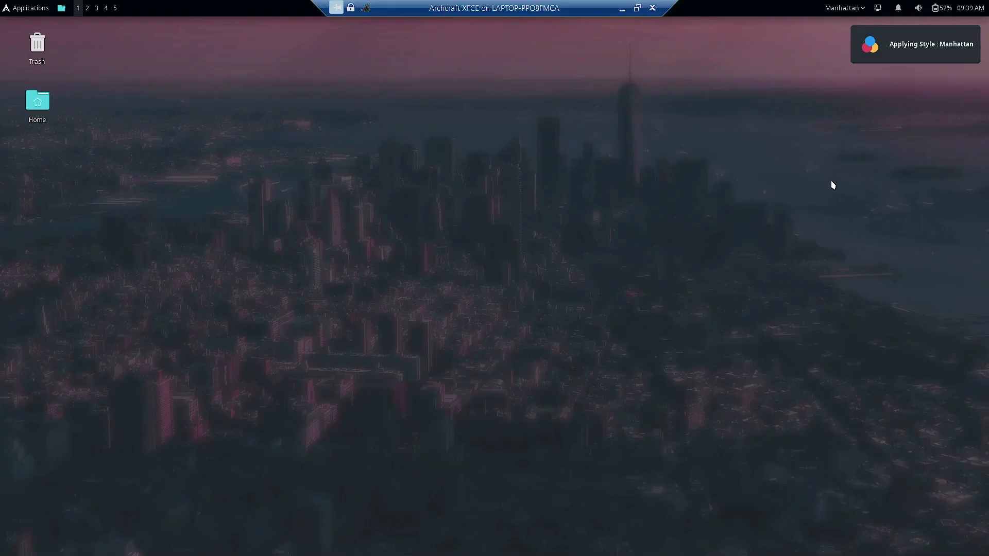
left_click(22, 10)
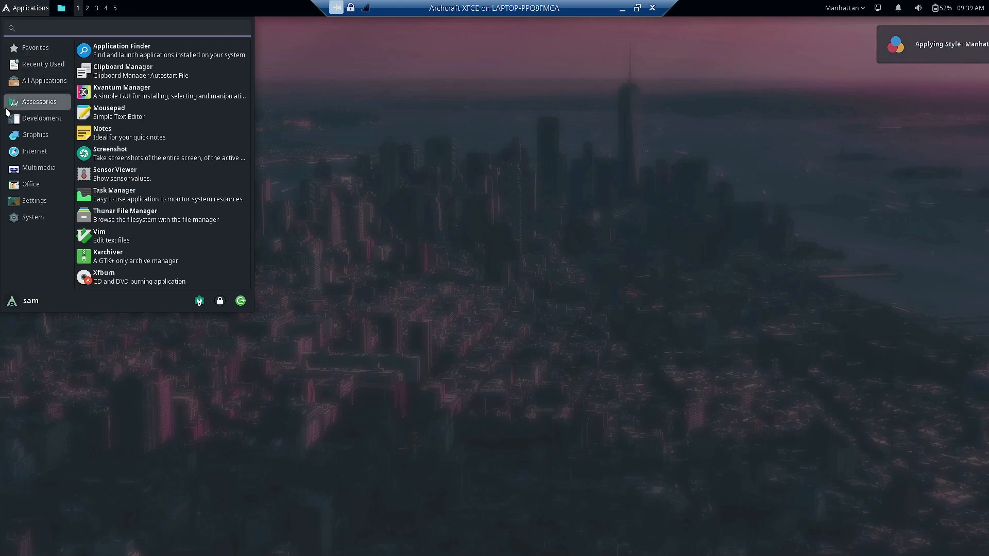
mouse_move(32, 155)
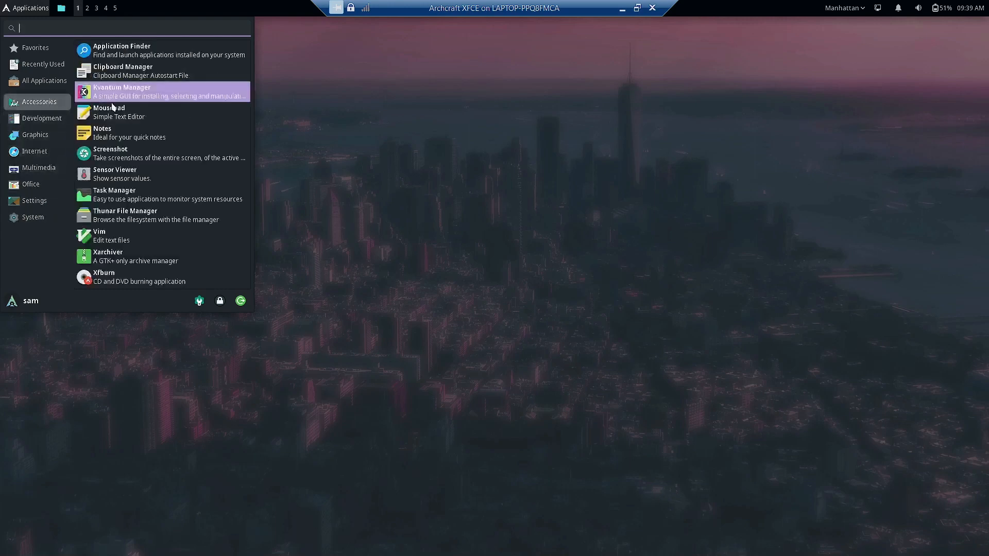
left_click(711, 254)
Switch the desktop style to Nordic and look through the applications menu categories in that style
left_click(848, 9)
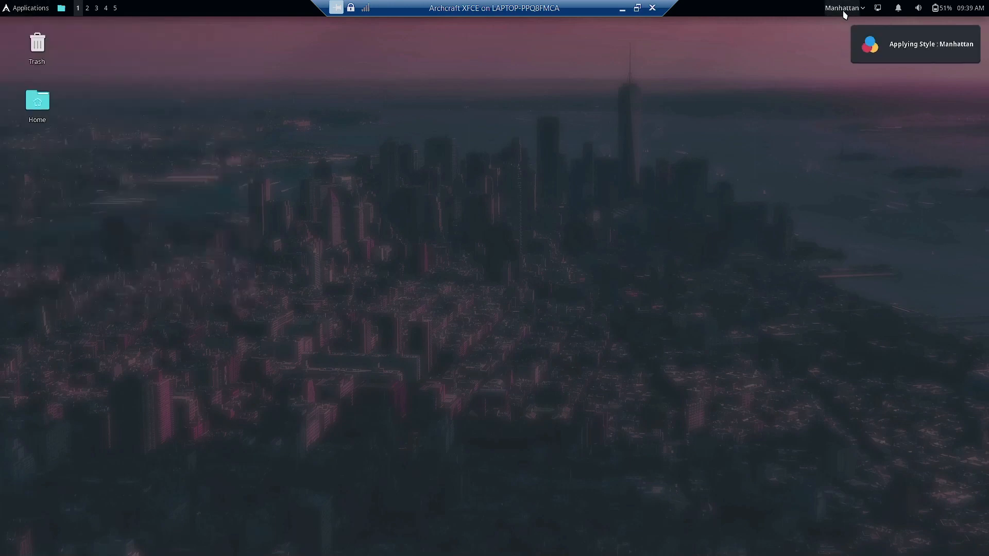
left_click(852, 8)
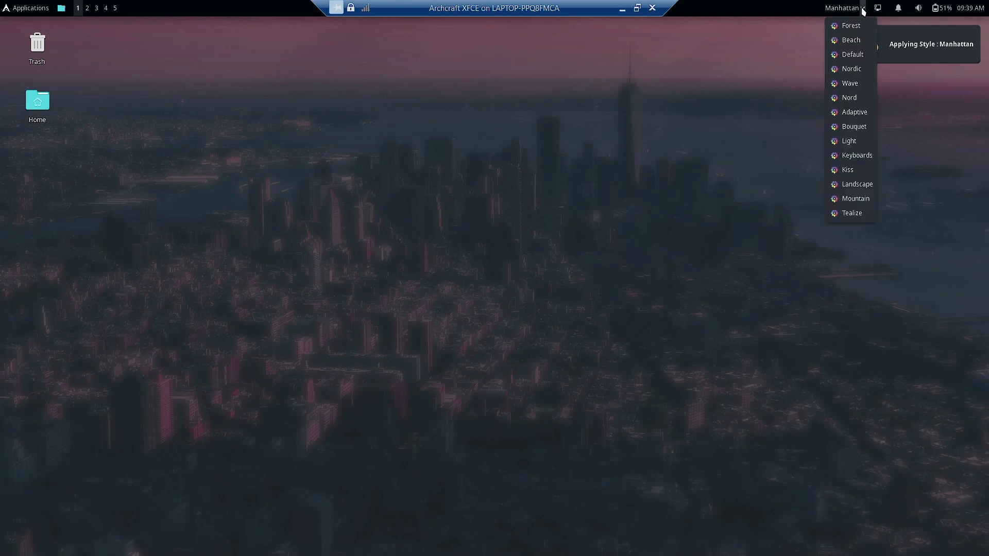
left_click(852, 69)
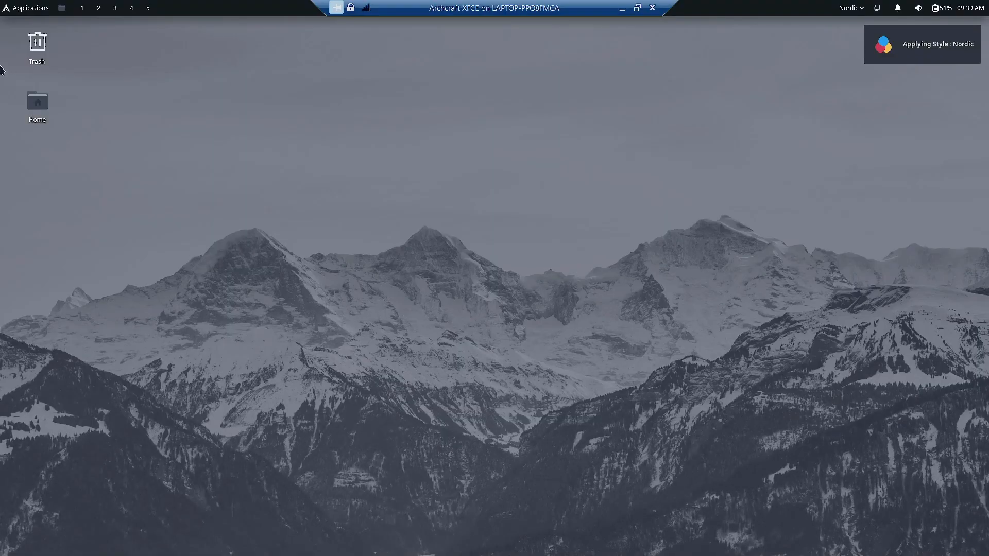
left_click(18, 8)
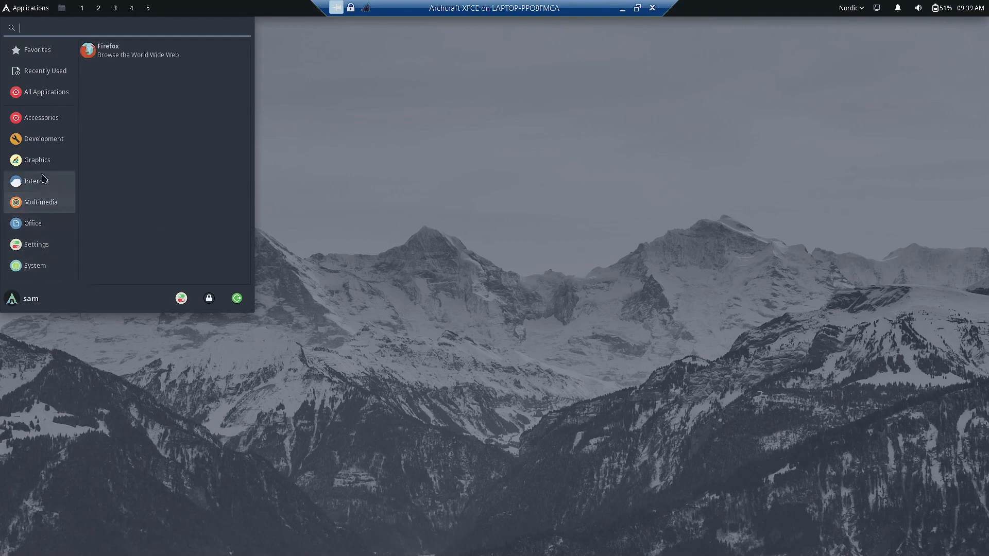
left_click(677, 188)
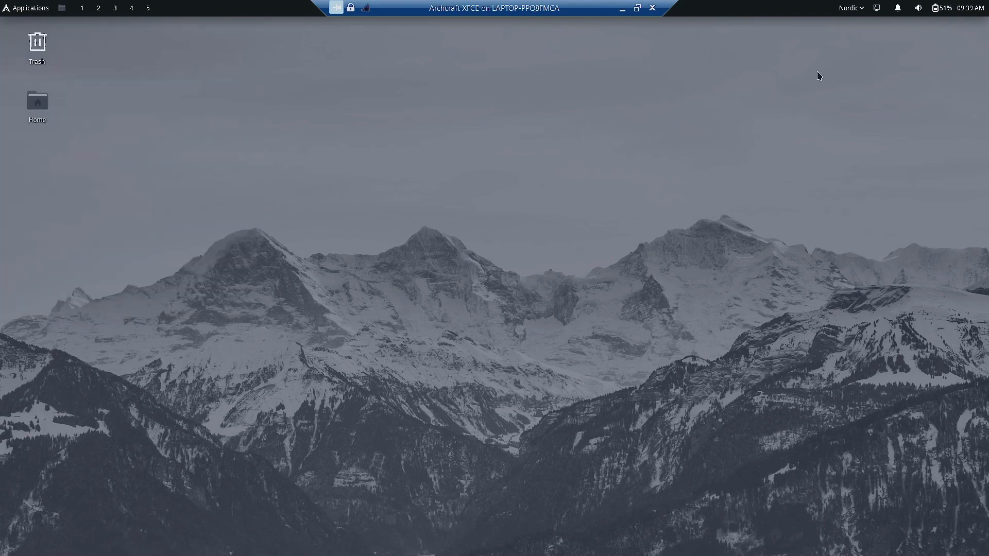
Apply the Wave desktop style and browse the applications menu categories, including Accessories, Settings and Development
left_click(864, 10)
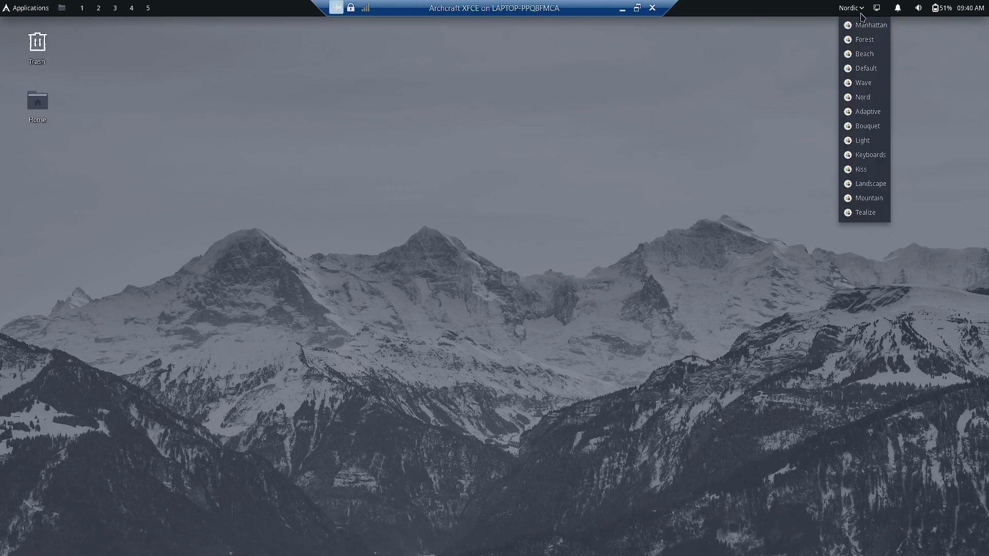
left_click(863, 82)
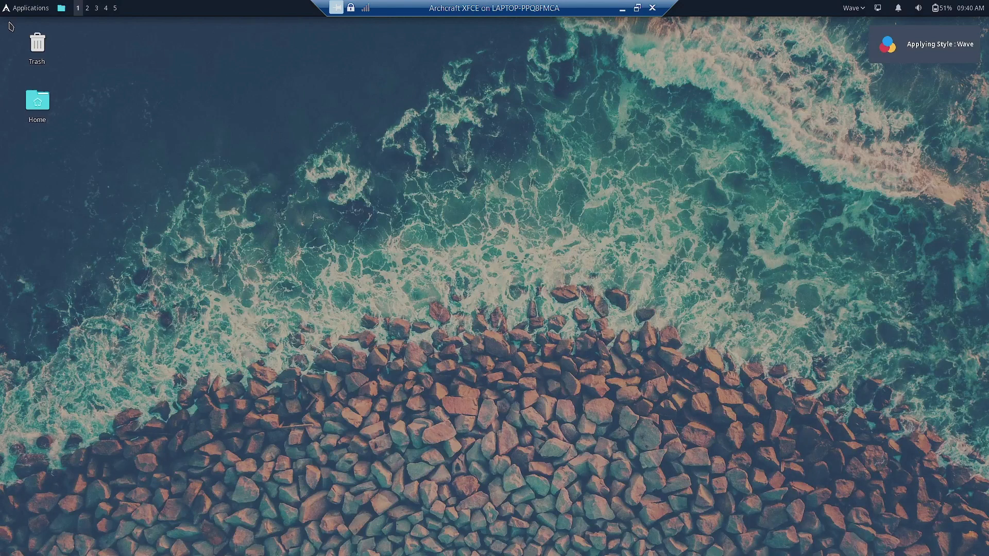
left_click(17, 9)
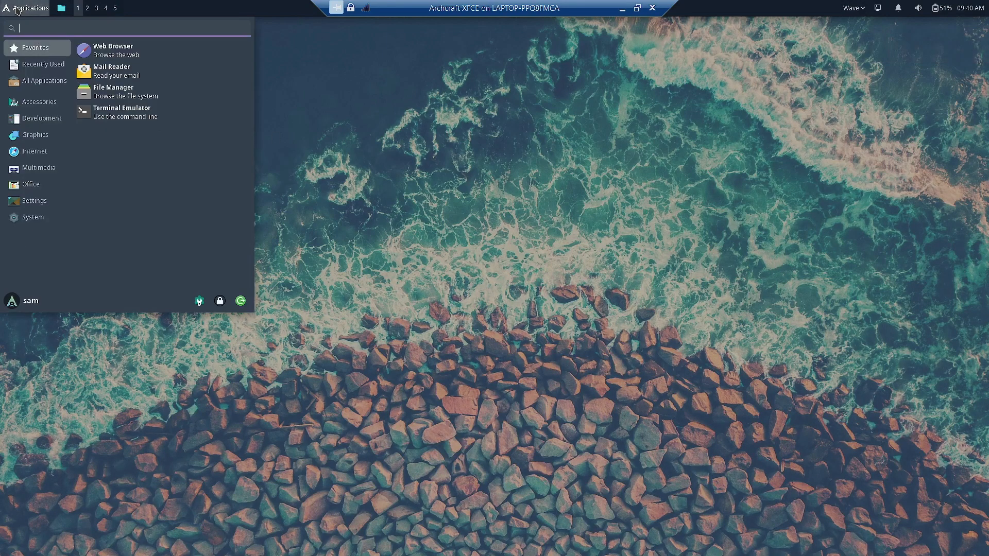
left_click(40, 102)
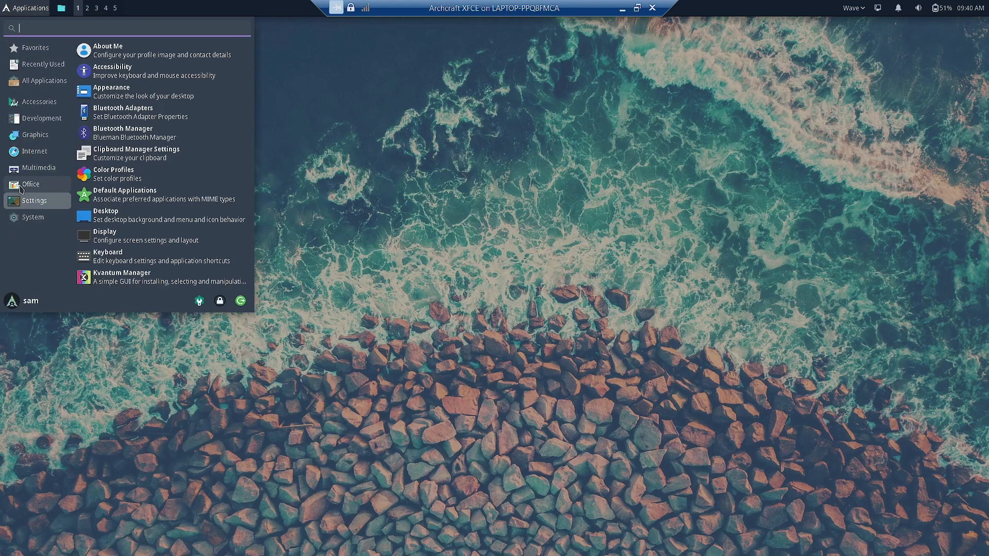
mouse_move(42, 139)
mouse_move(49, 120)
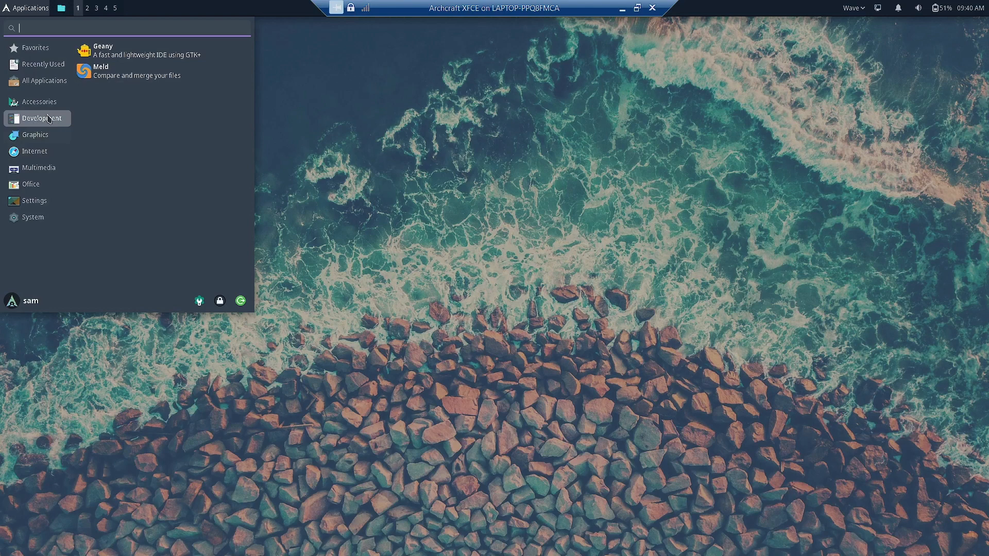
left_click(448, 195)
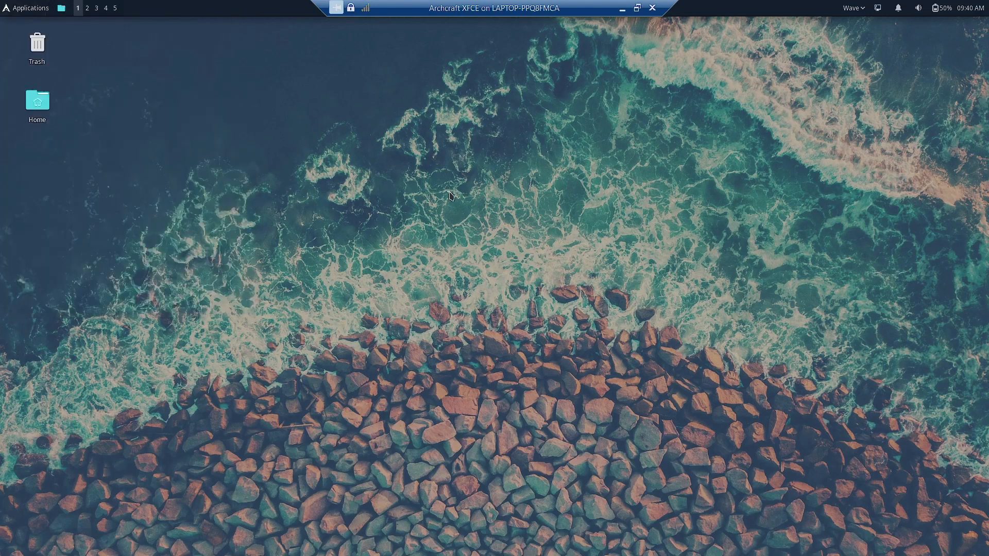
Change the desktop style to Nord and review the applications menu categories under it
left_click(861, 9)
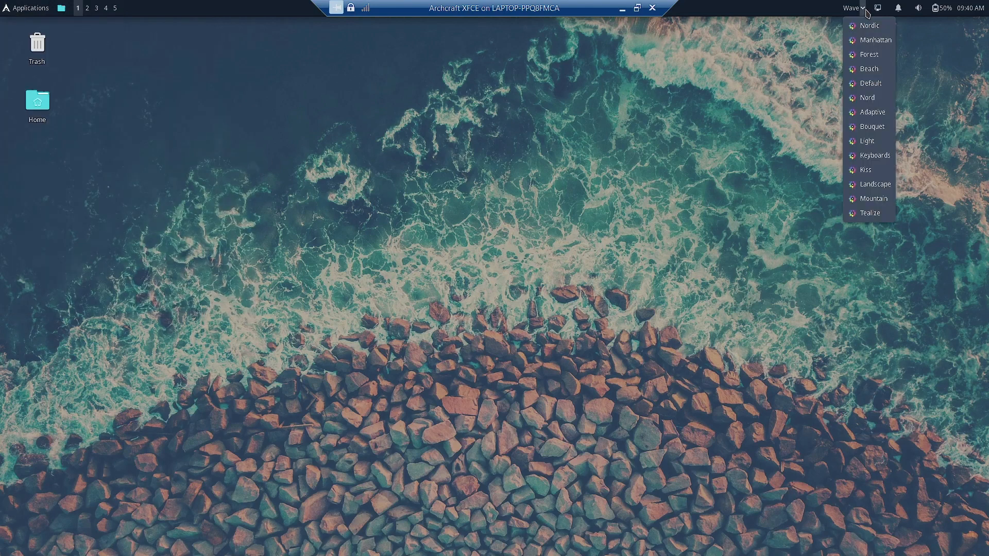
left_click(881, 100)
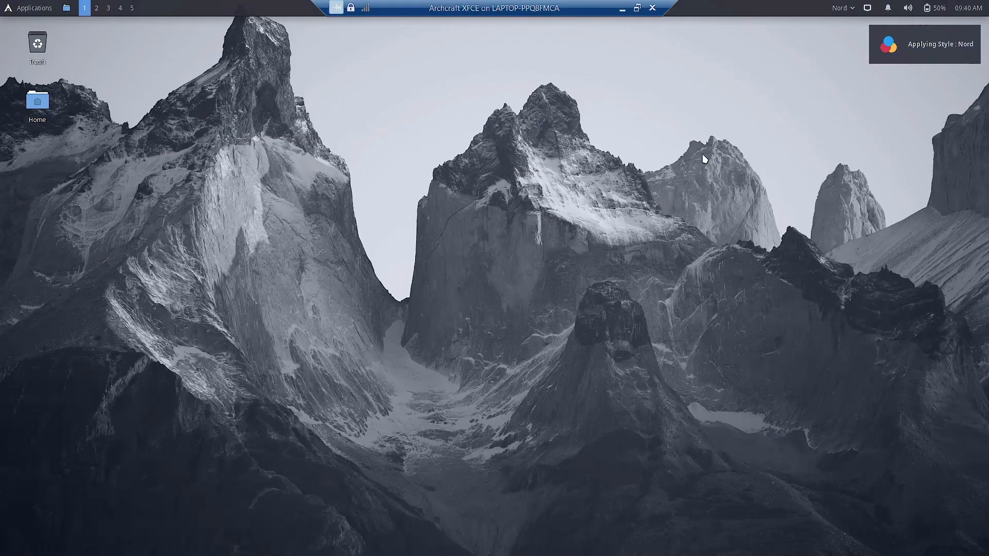
left_click(26, 9)
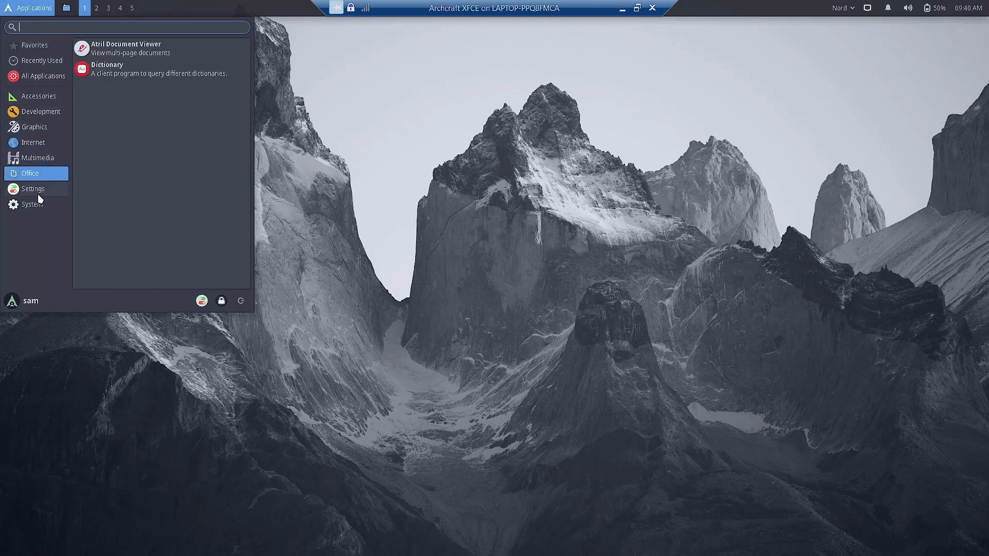
mouse_move(38, 212)
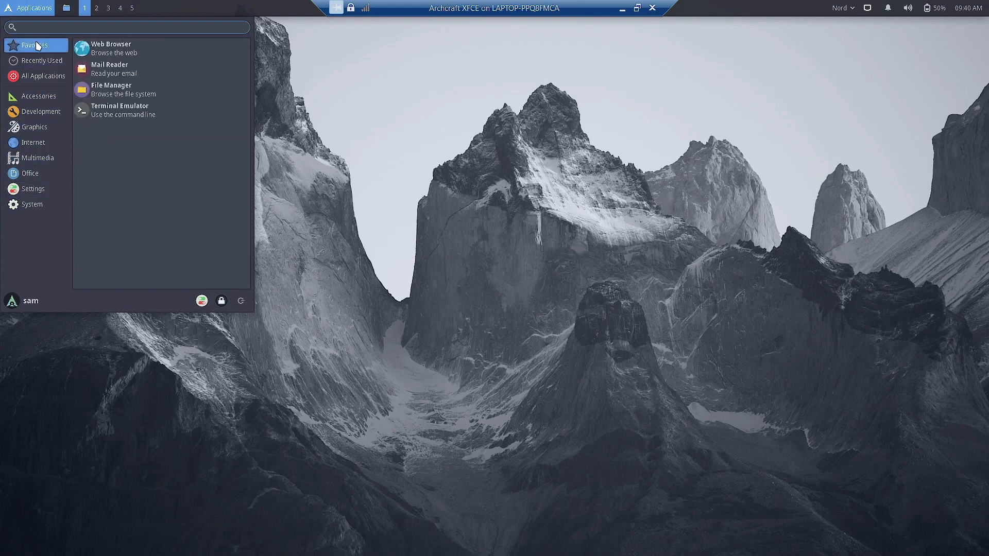
left_click(648, 167)
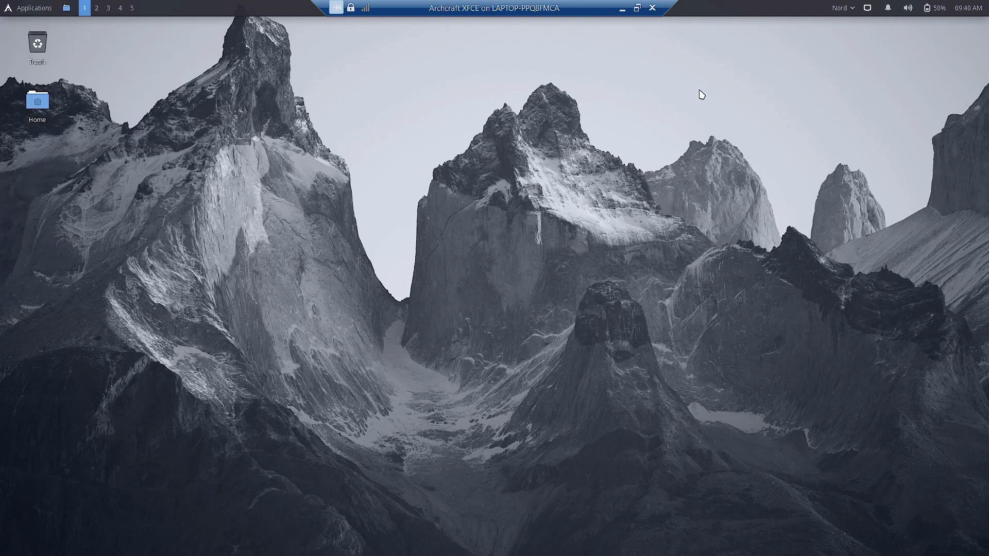
Apply the Adaptive desktop style and view its applications menu categories, from Accessories through Multimedia to Office
left_click(851, 8)
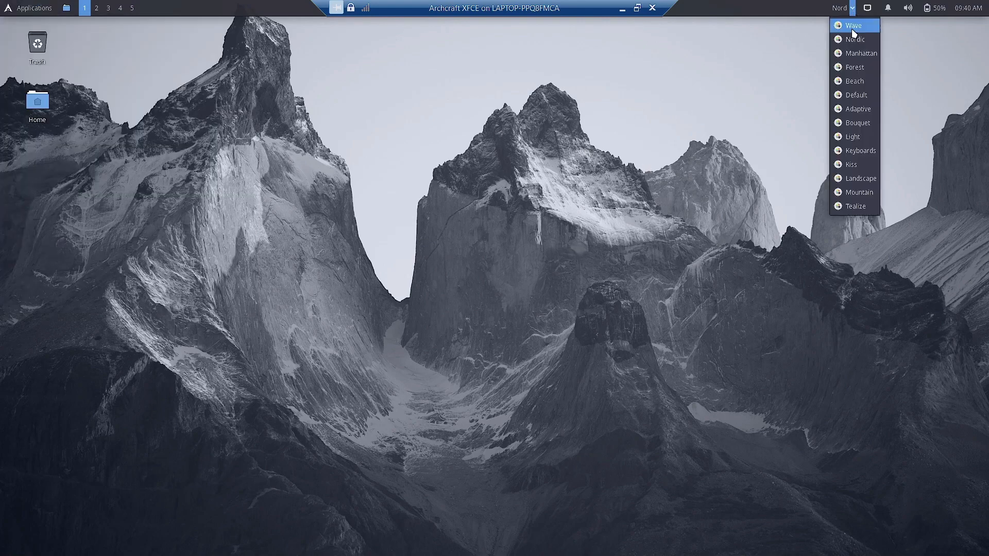
left_click(877, 111)
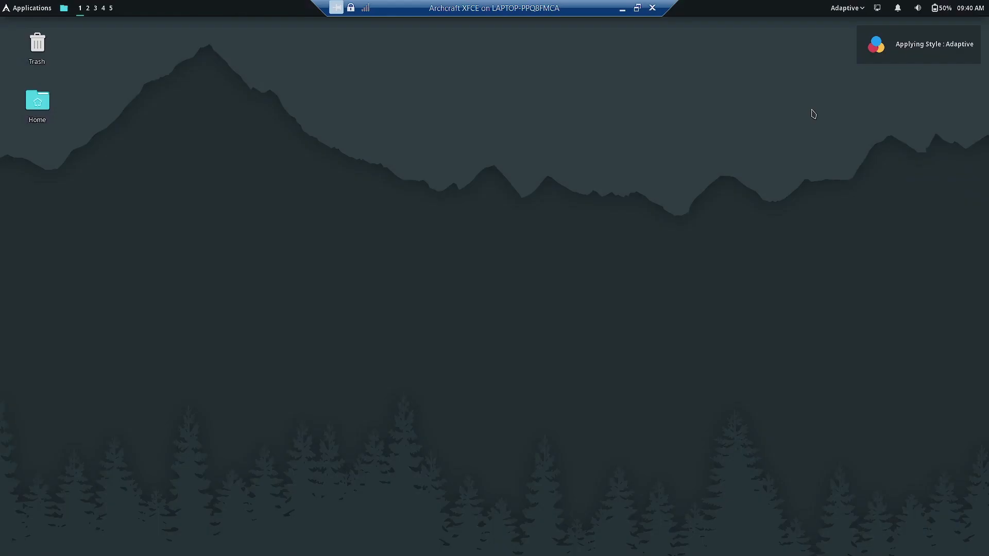
left_click(13, 8)
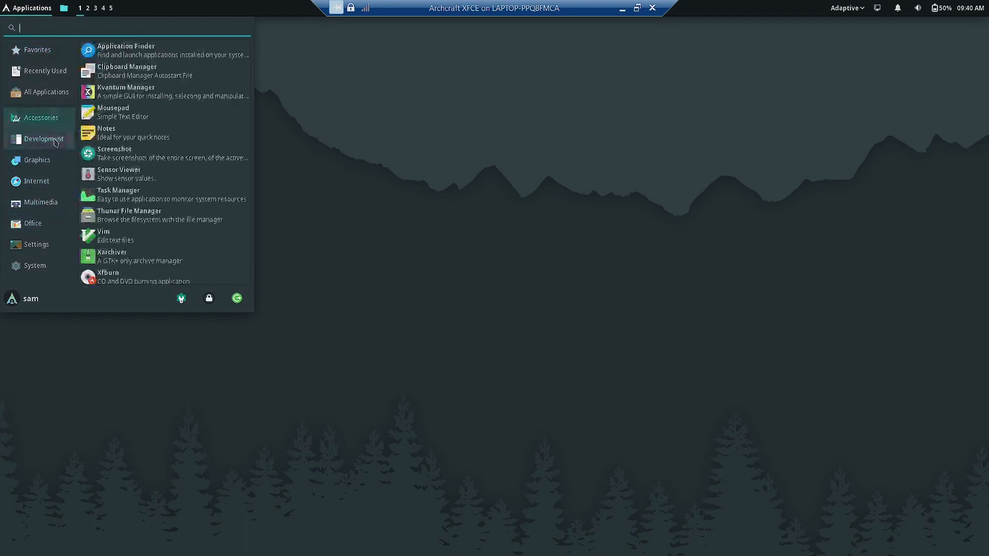
mouse_move(54, 151)
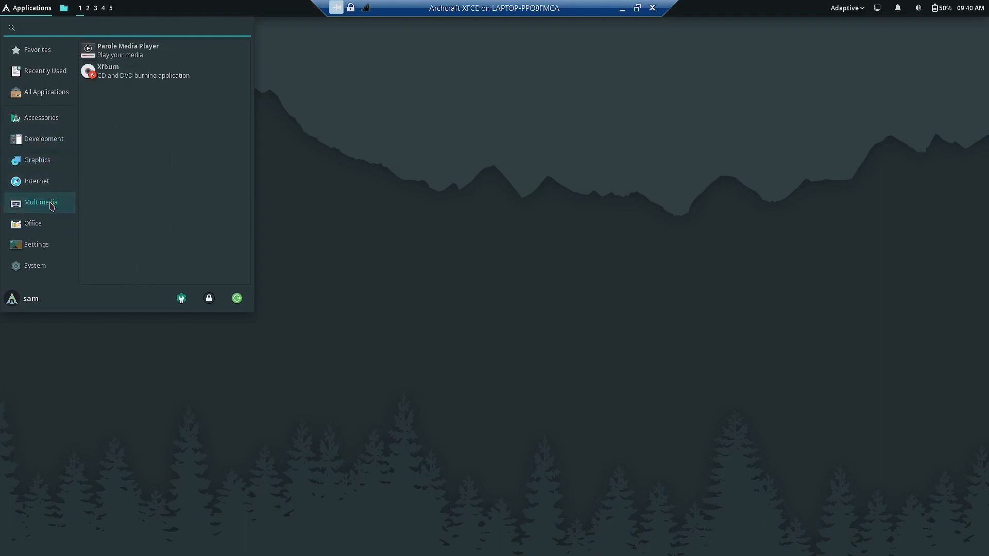
mouse_move(46, 233)
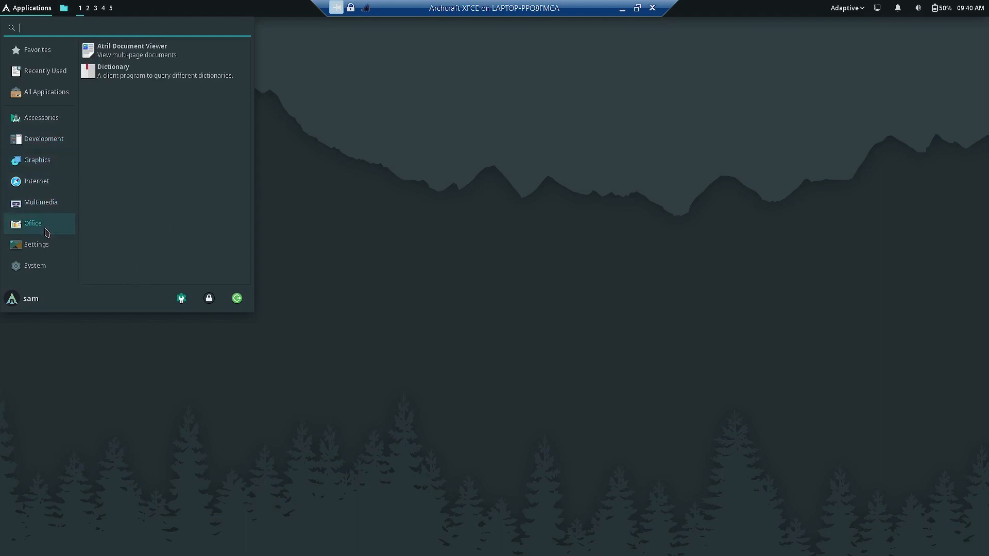
left_click(546, 261)
Apply the Bouquet desktop style and go through its applications menu categories from Development through Multimedia and Office to System
left_click(863, 8)
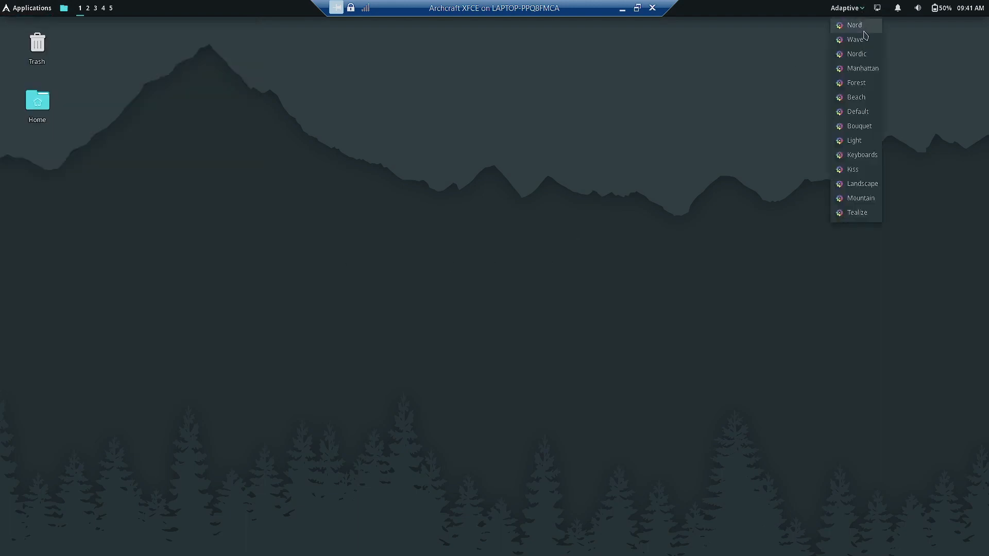
left_click(874, 126)
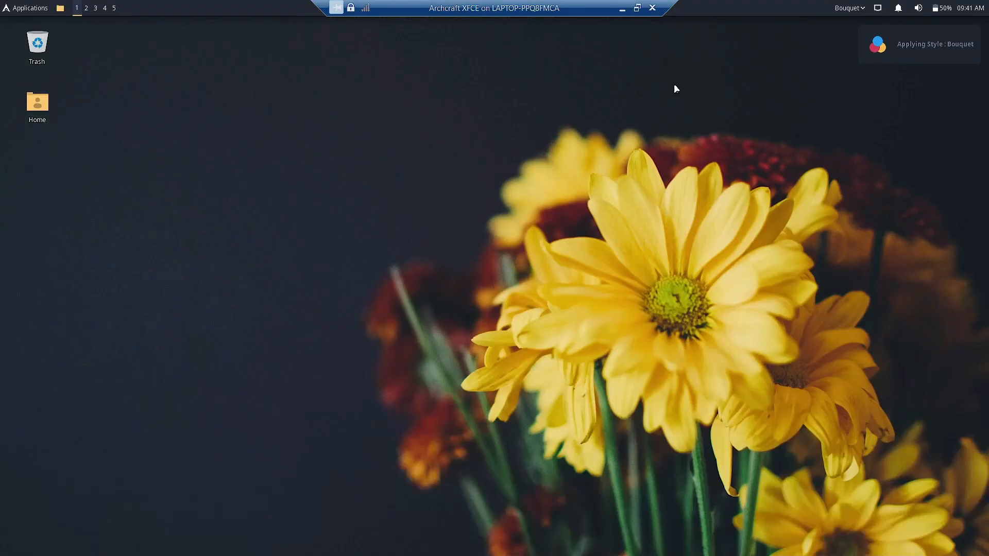
left_click(28, 7)
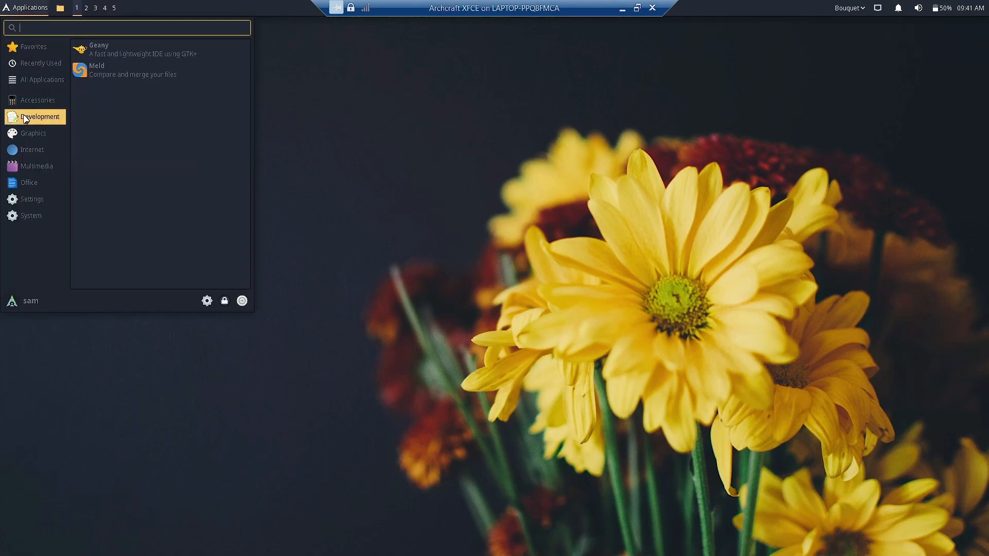
mouse_move(26, 133)
mouse_move(28, 154)
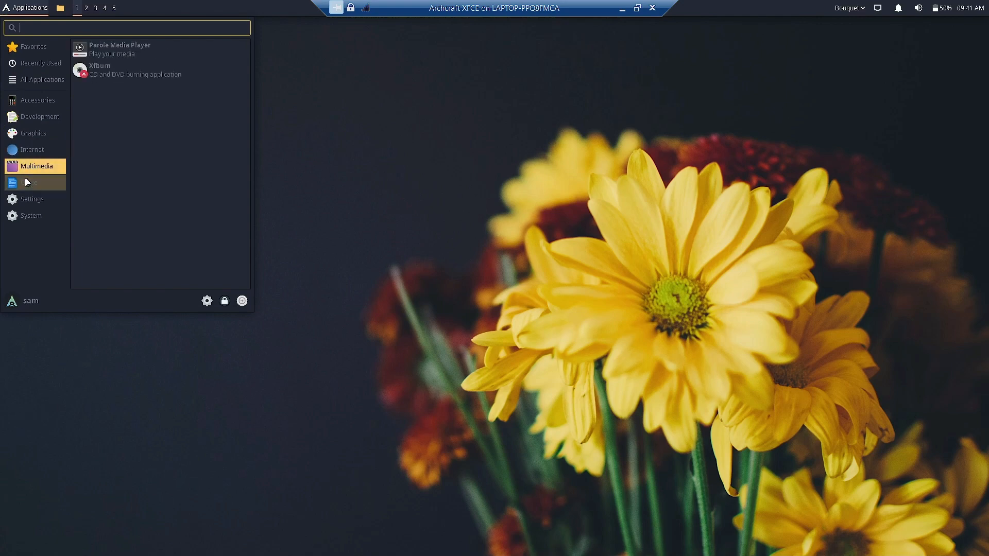
mouse_move(13, 201)
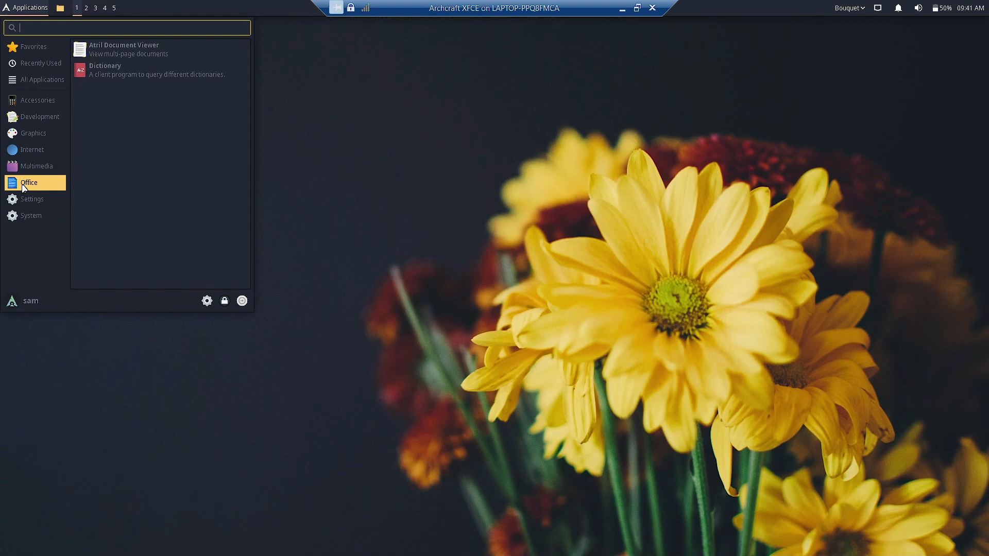
mouse_move(26, 216)
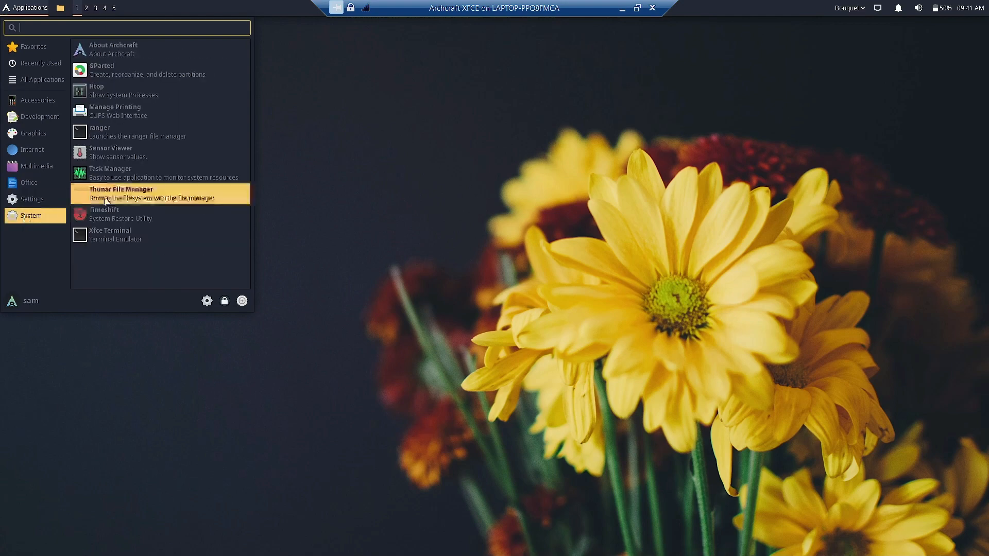
left_click(651, 87)
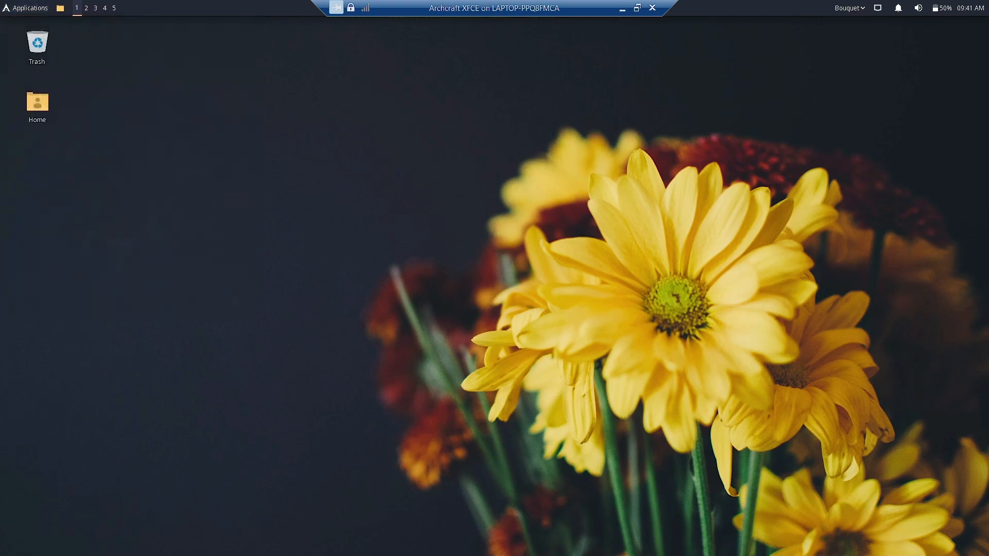
Switch the desktop style to Light and look over its applications menu categories, including Development, Graphics and Multimedia
left_click(849, 8)
left_click(884, 126)
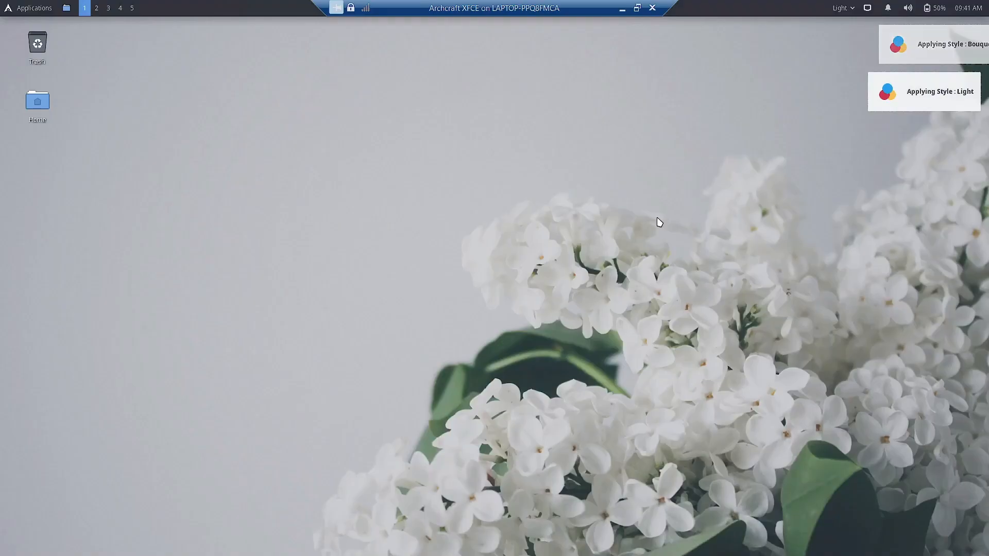
left_click(10, 8)
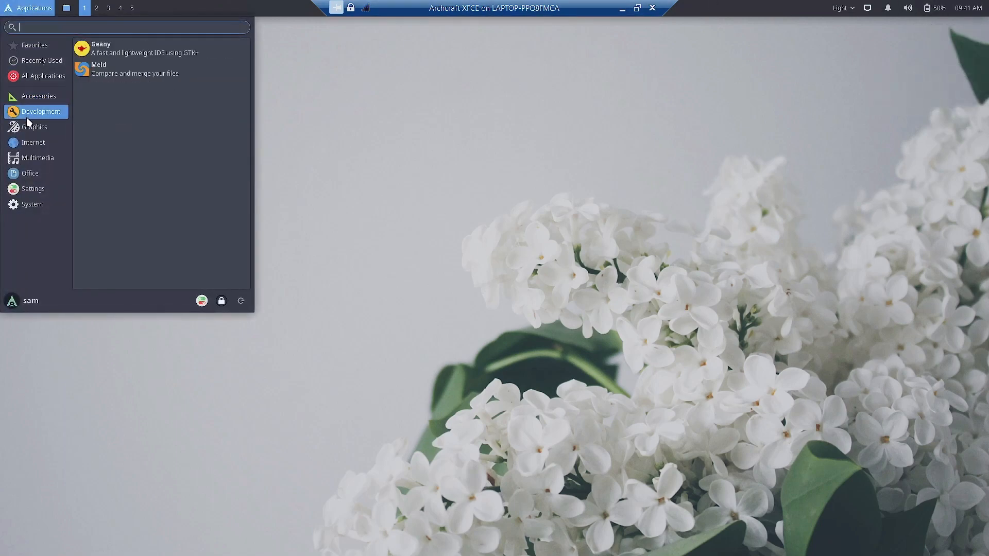
mouse_move(22, 163)
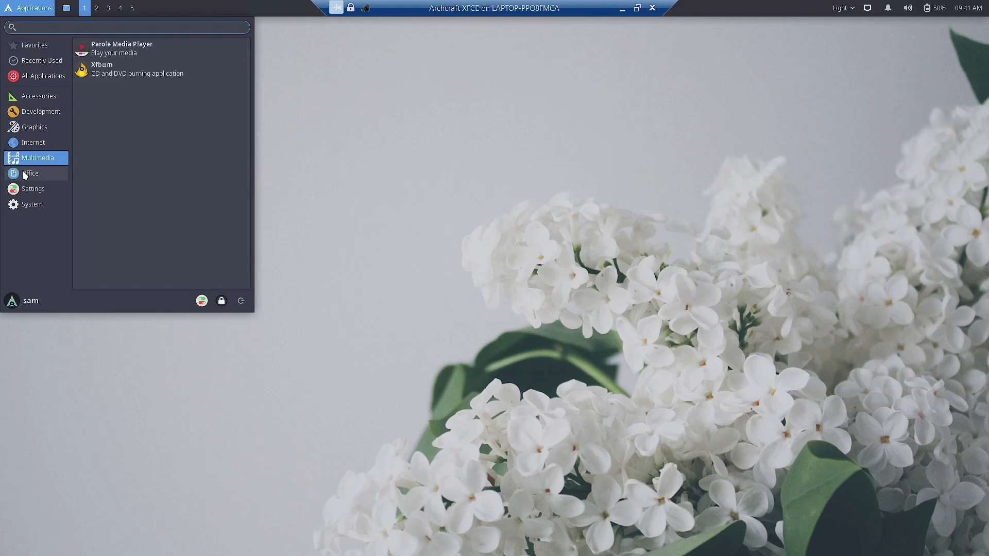
mouse_move(22, 204)
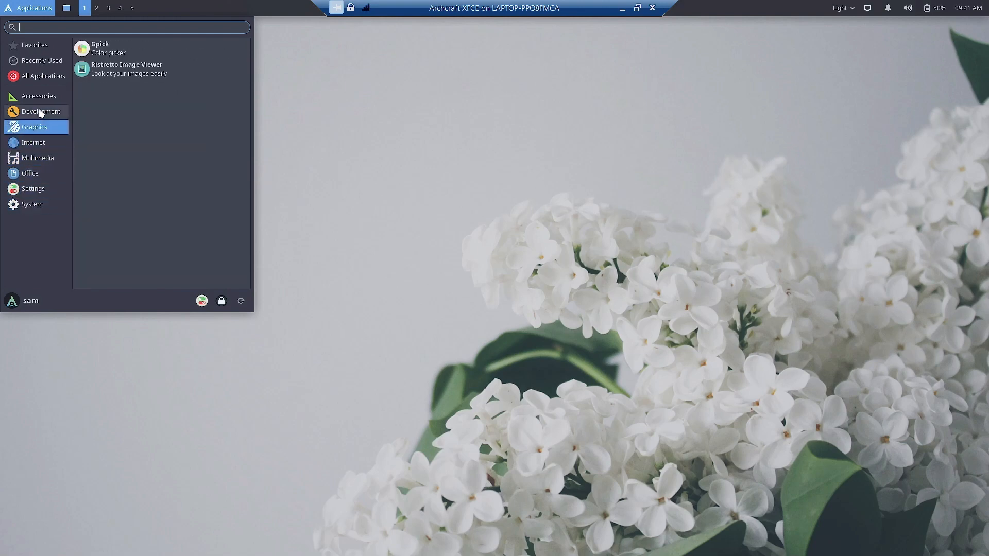
left_click(925, 179)
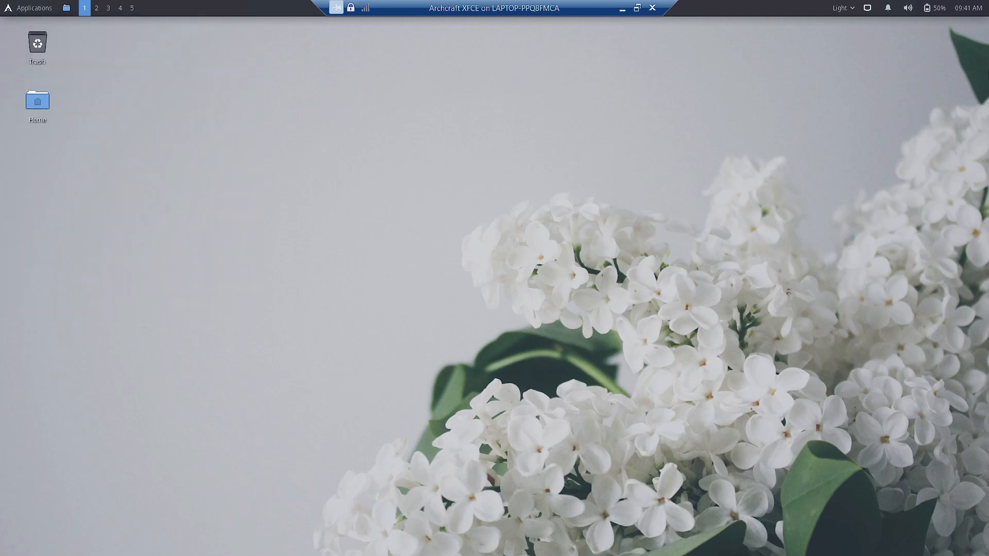
Apply the Keyboards desktop style and browse its applications menu, including All Applications, Development, Office and Accessories
left_click(852, 9)
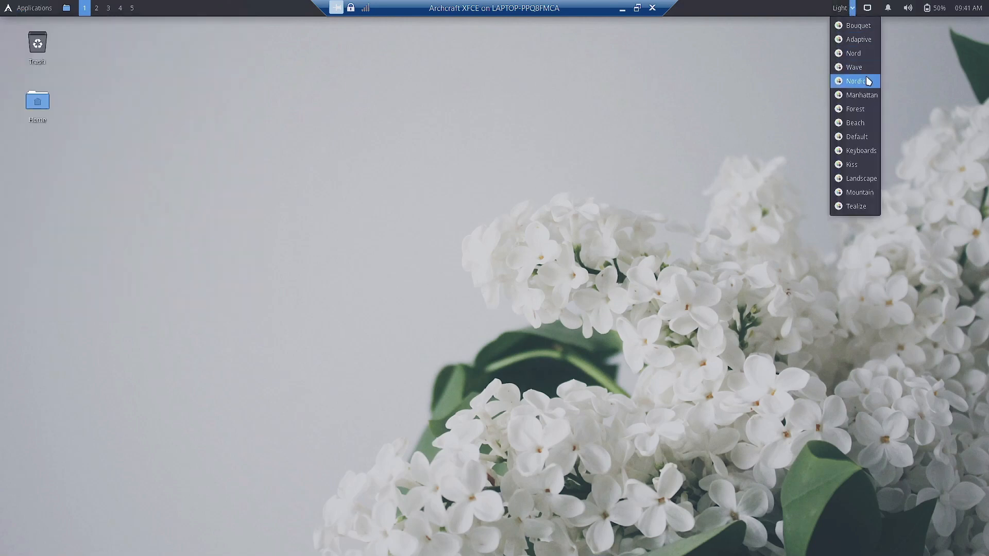
left_click(871, 151)
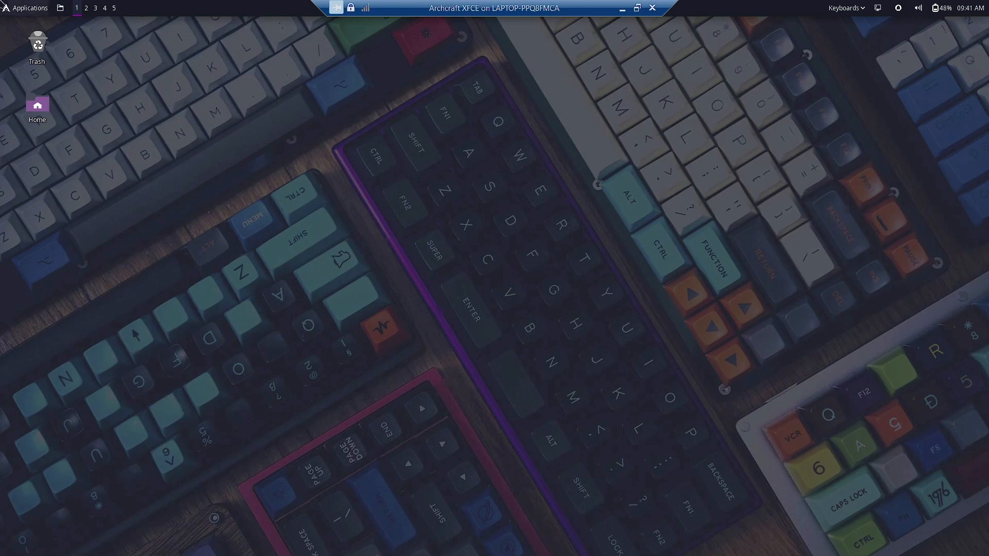
left_click(24, 7)
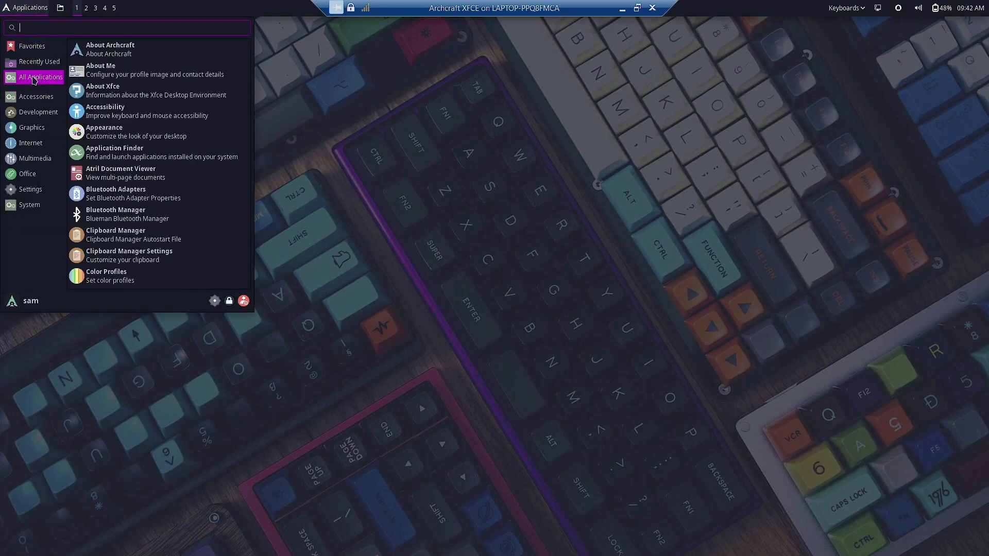
mouse_move(30, 102)
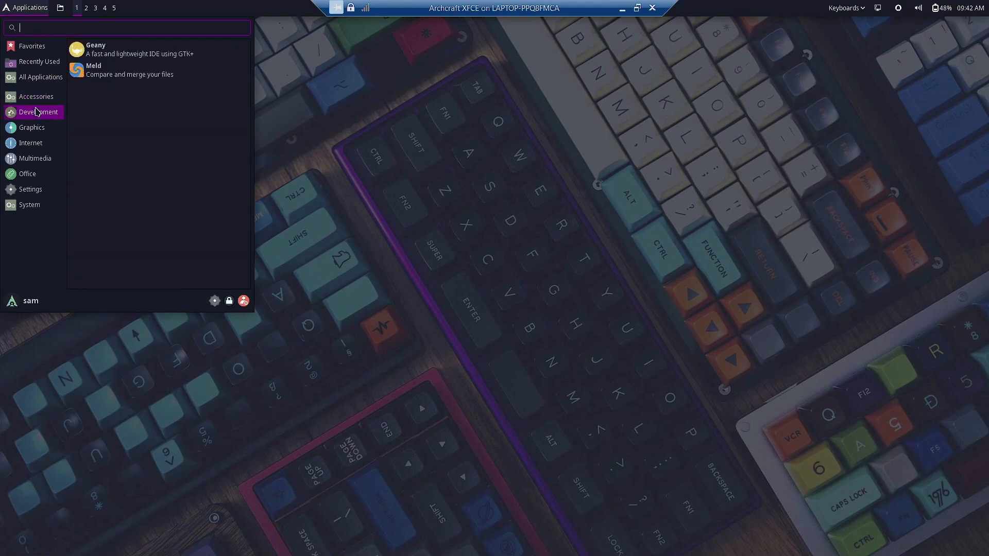
mouse_move(36, 128)
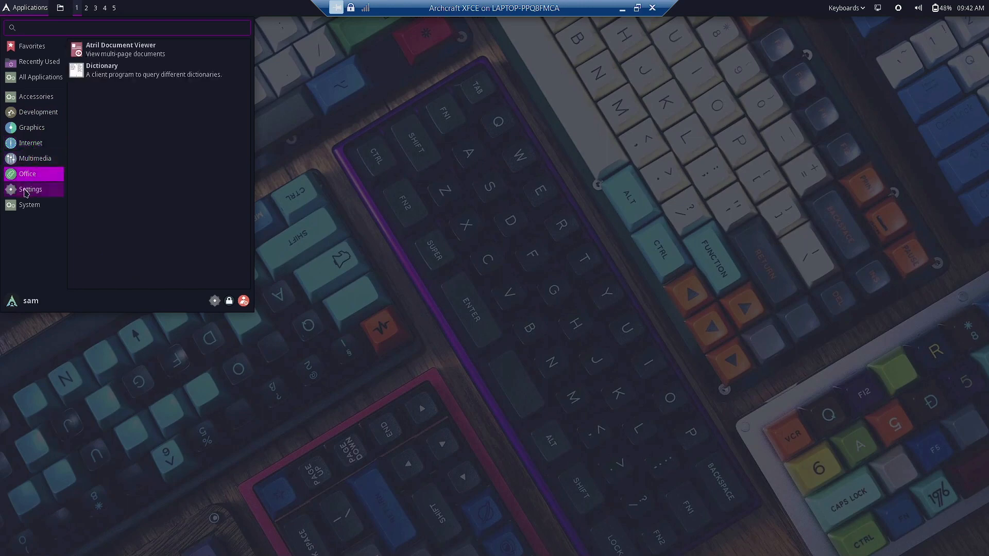
mouse_move(27, 211)
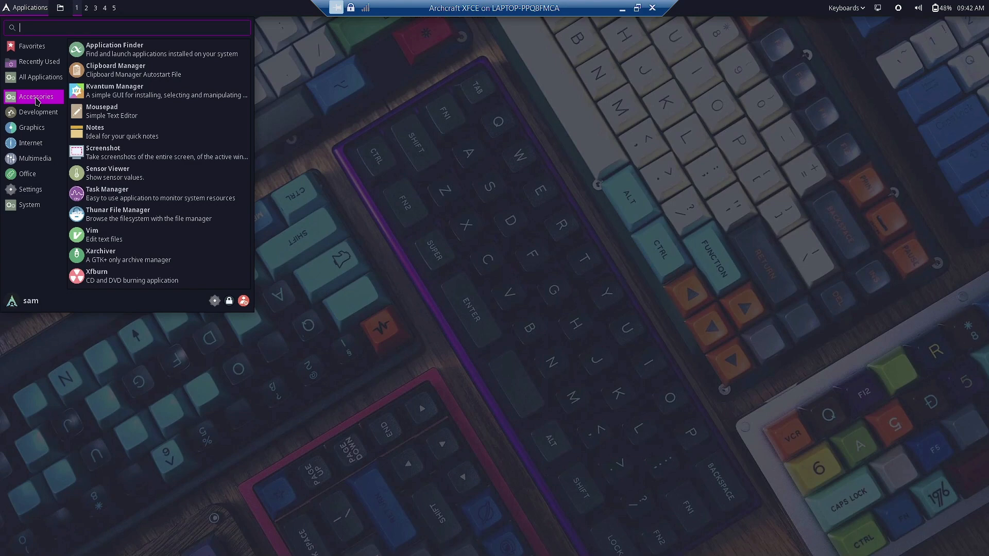
left_click(320, 149)
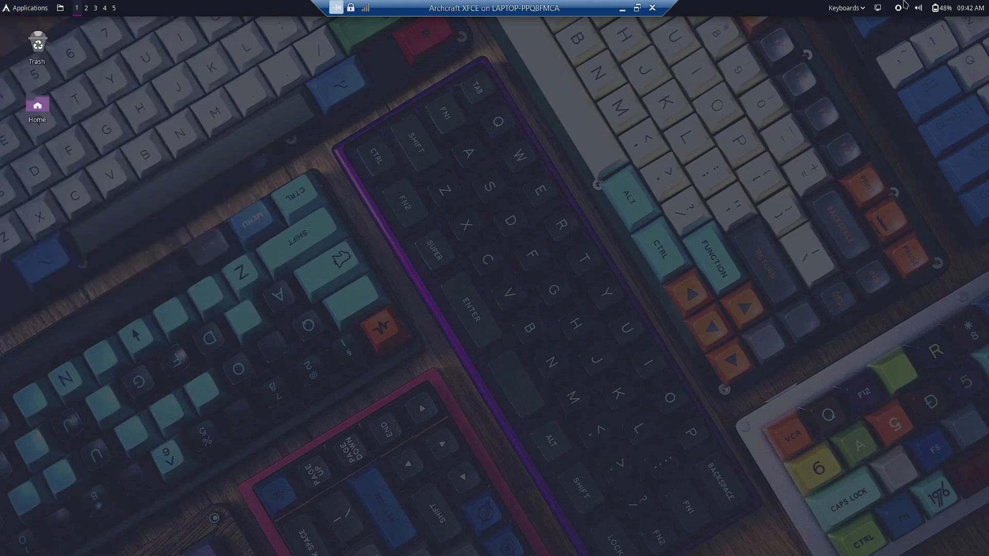
Change the desktop style to Kiss and view the applications menu in that style, including the Development category
left_click(860, 11)
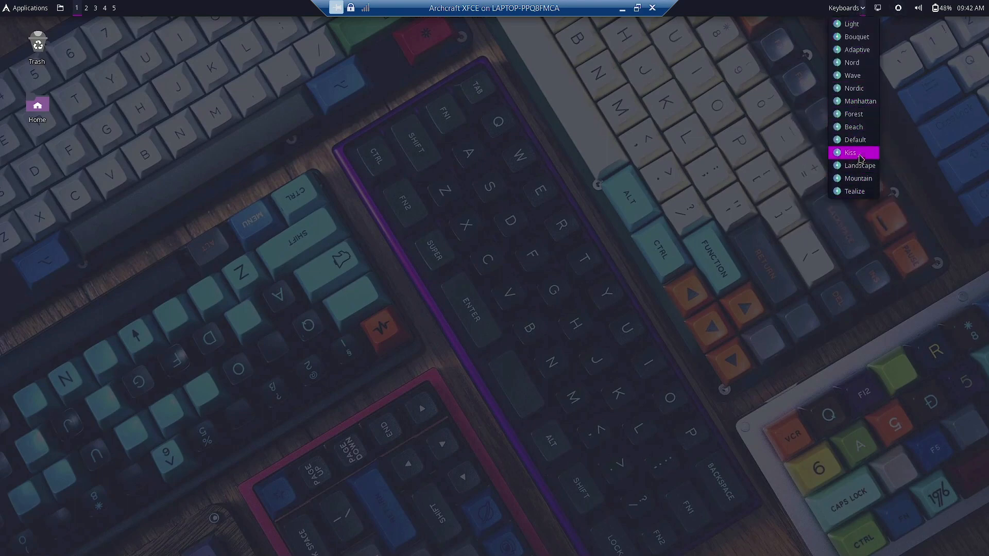
left_click(859, 155)
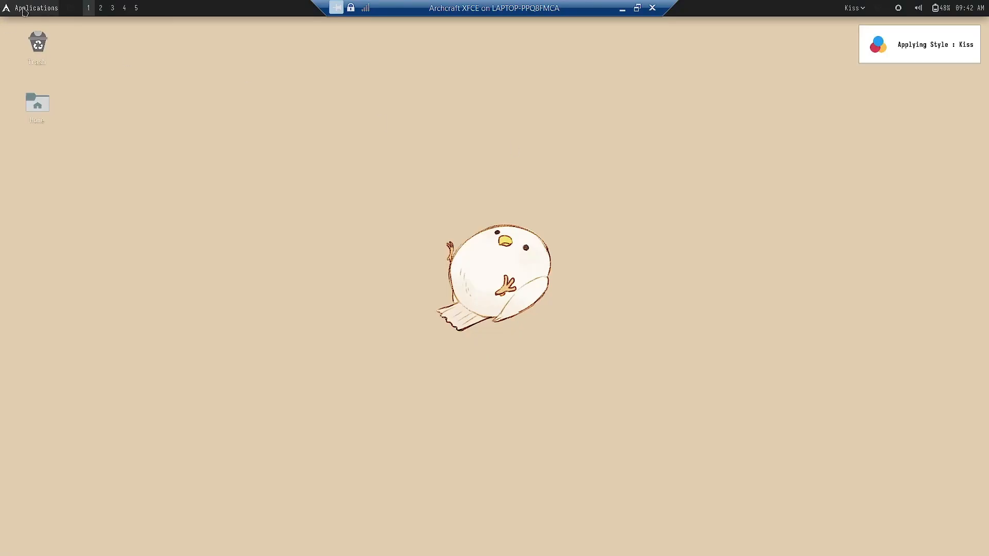
left_click(30, 8)
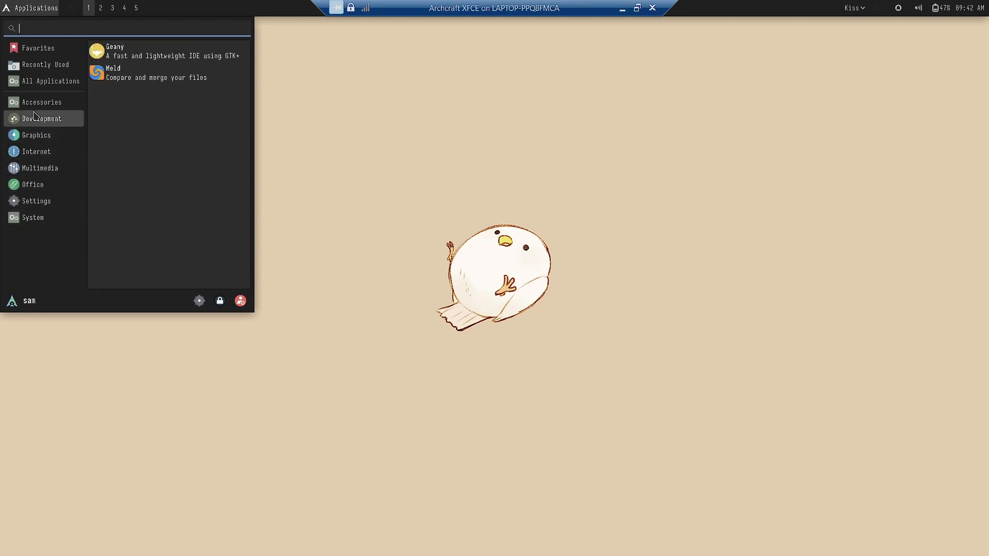
left_click(580, 167)
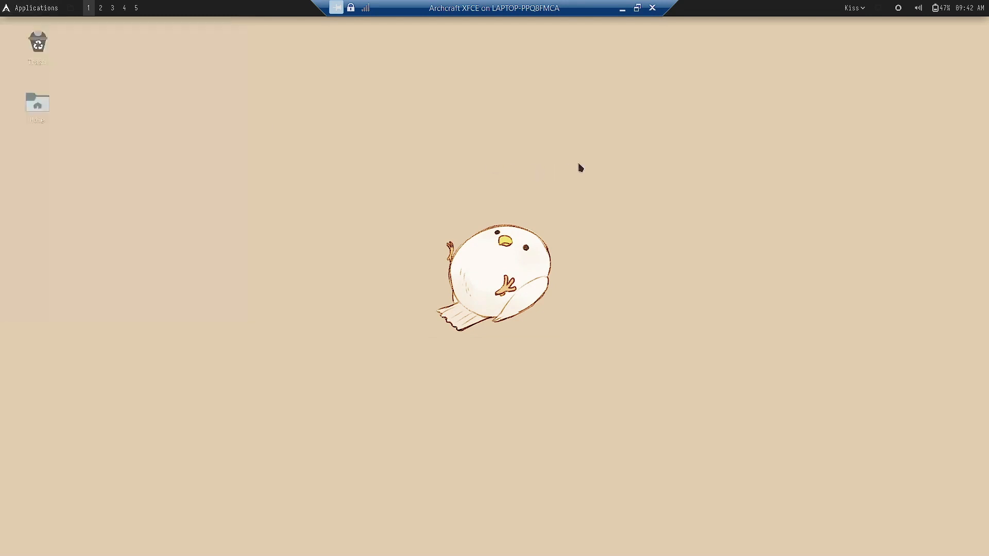
Apply the Landscape desktop style and view the Accessories category of its applications menu
left_click(863, 9)
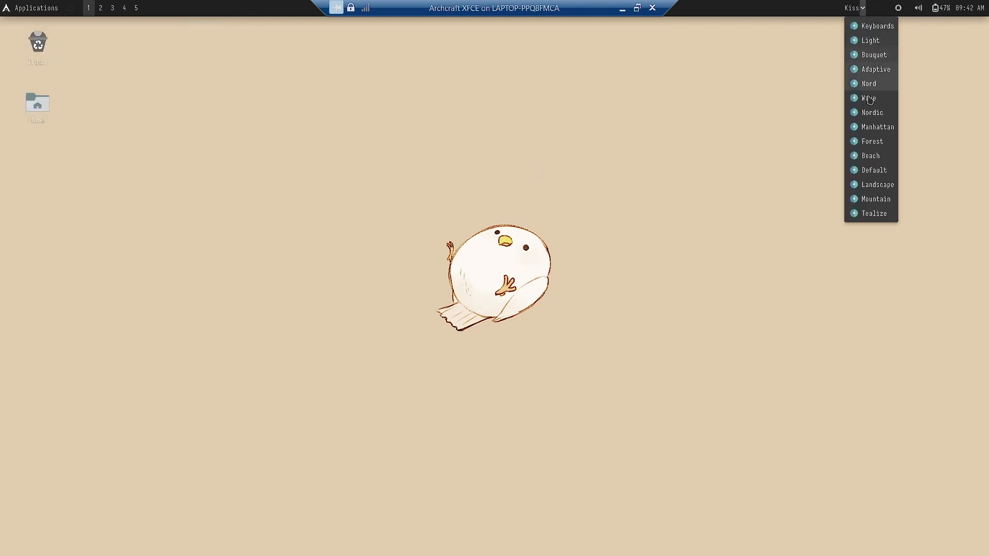
left_click(890, 189)
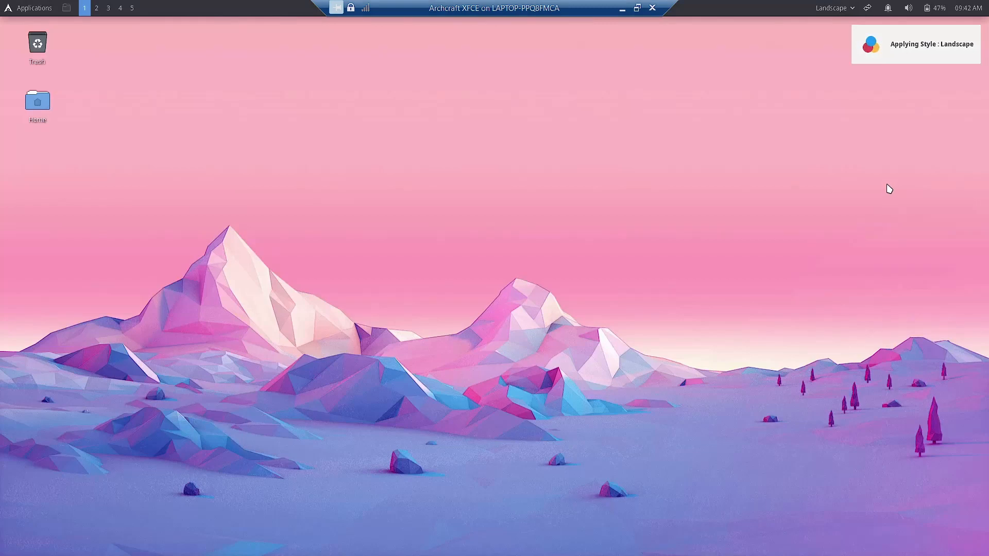
left_click(24, 9)
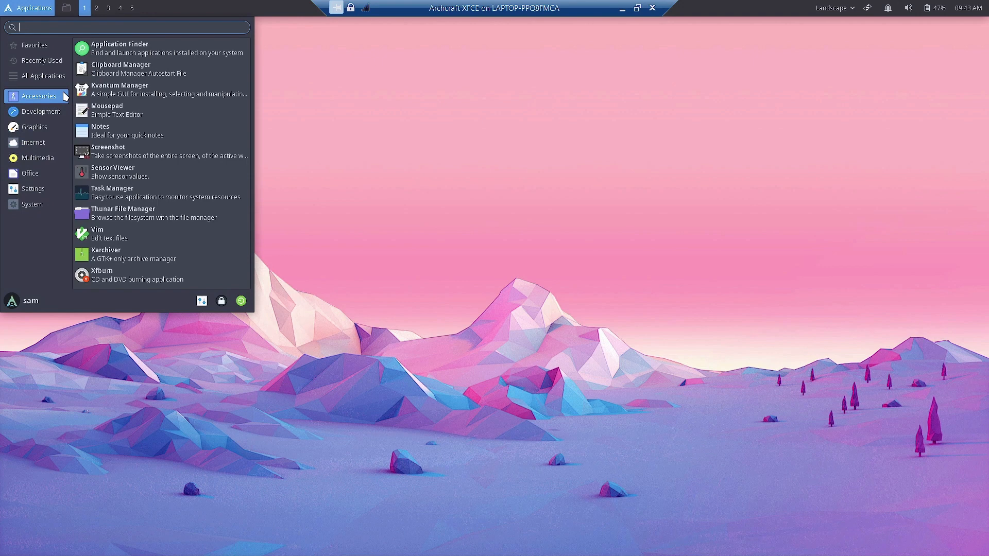
left_click(573, 198)
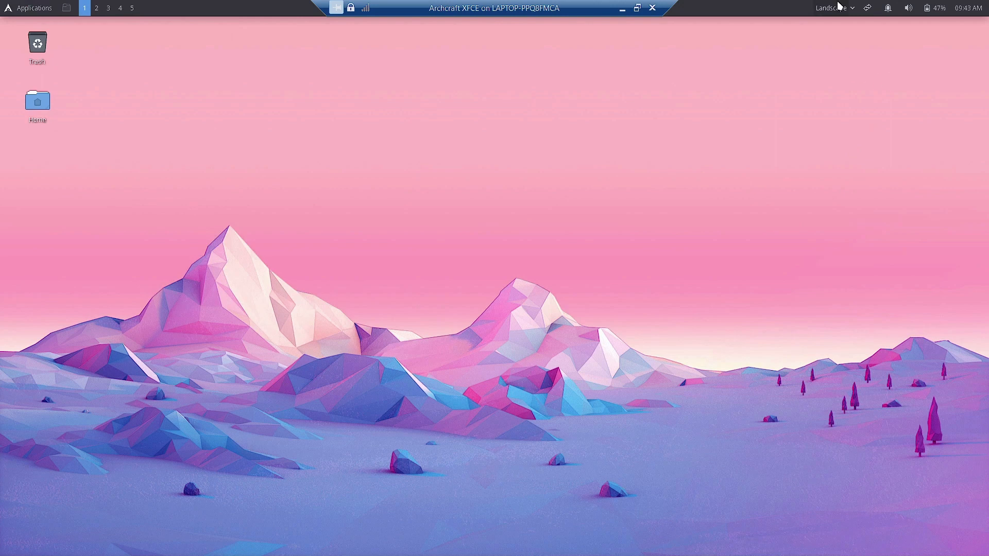
Switch the desktop style to Mountain and review its applications menu categories, including Graphics, Development and Internet
left_click(852, 8)
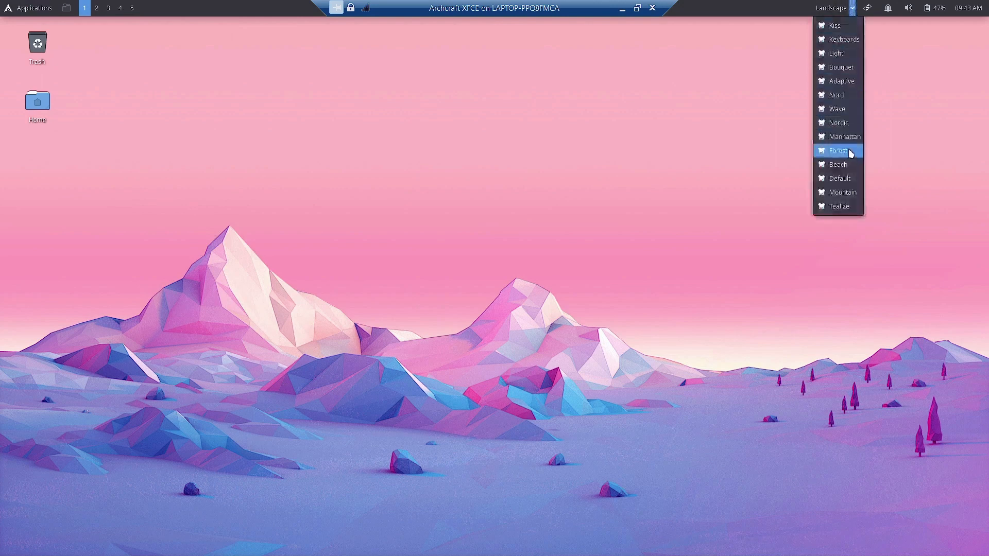
left_click(858, 193)
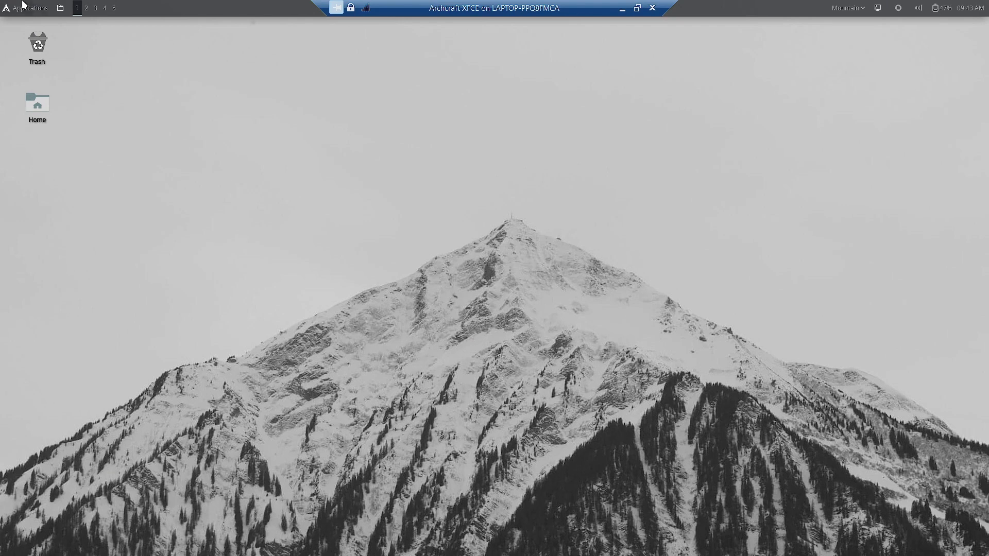
left_click(11, 14)
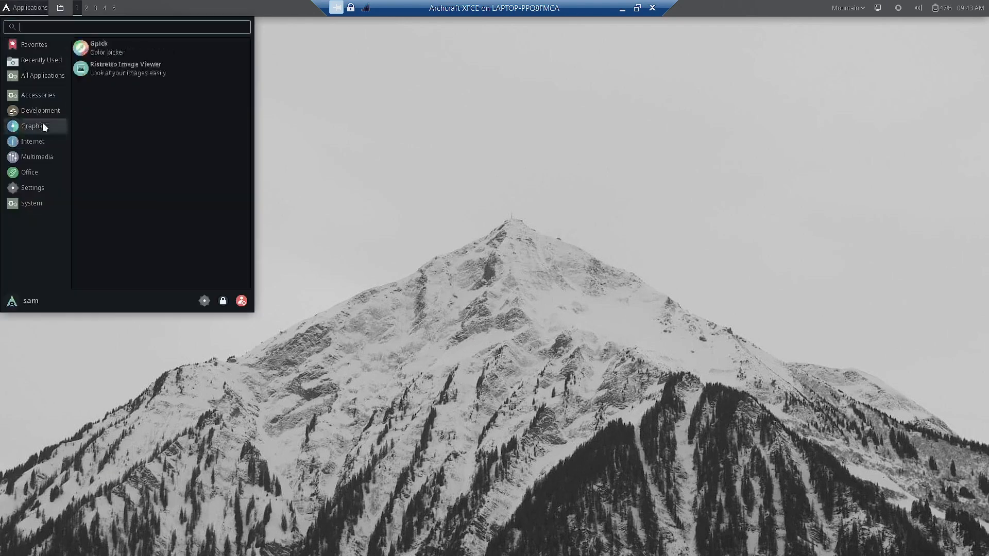
mouse_move(52, 96)
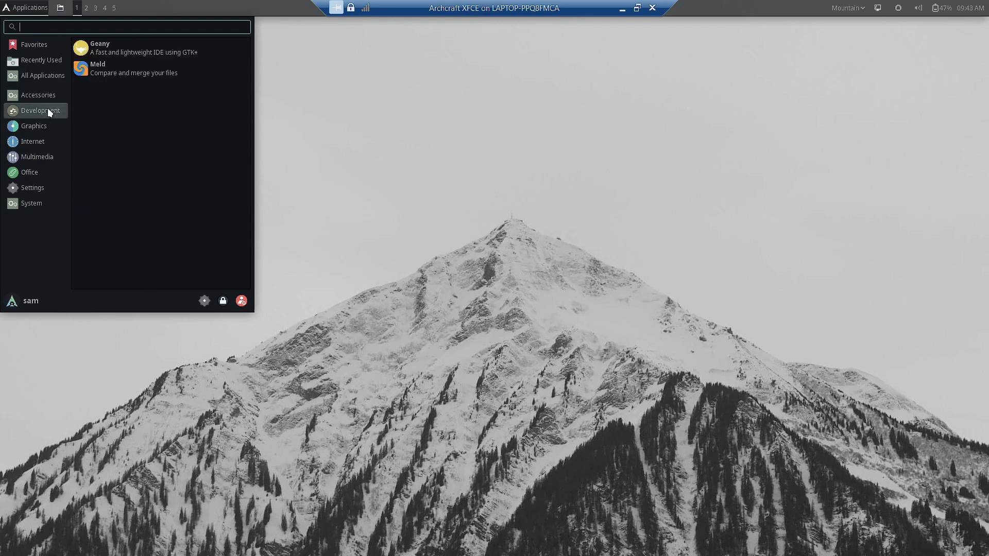
mouse_move(51, 144)
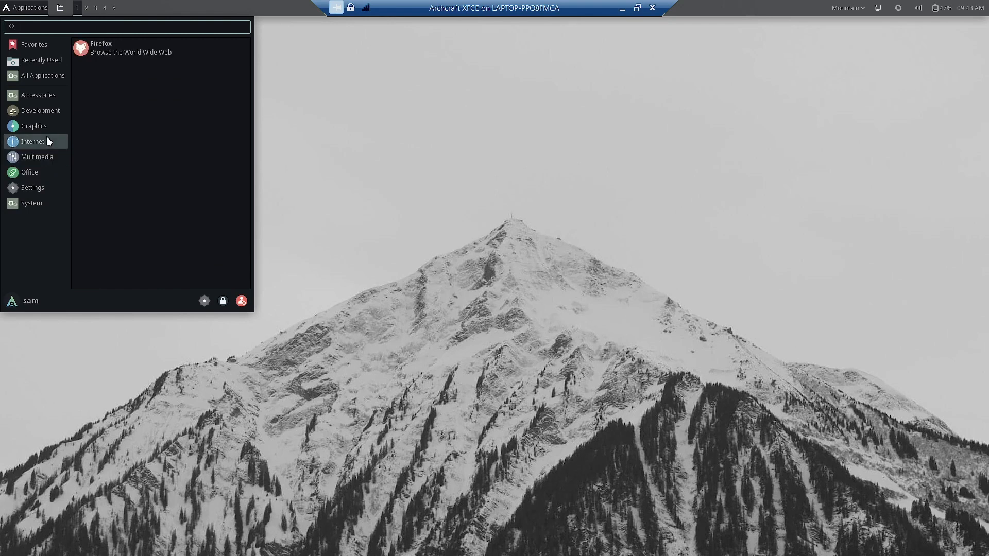
left_click(665, 163)
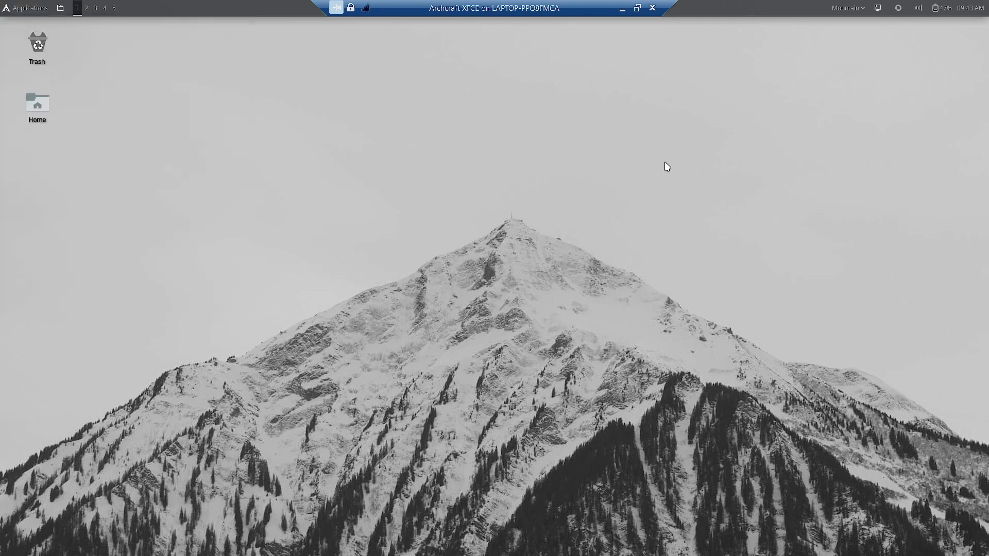
Apply the Tealize desktop style and look through the full All Applications list in its applications menu
left_click(862, 8)
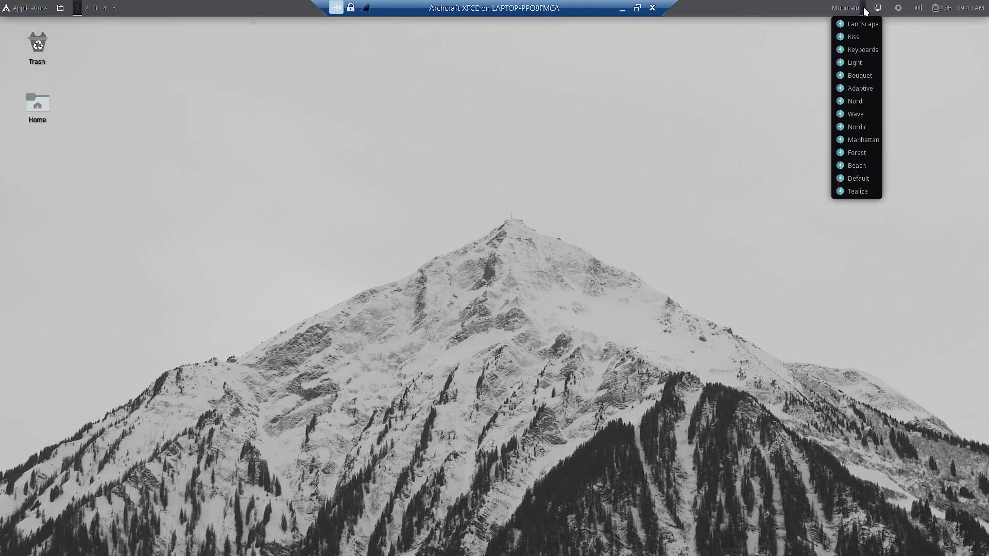
left_click(873, 191)
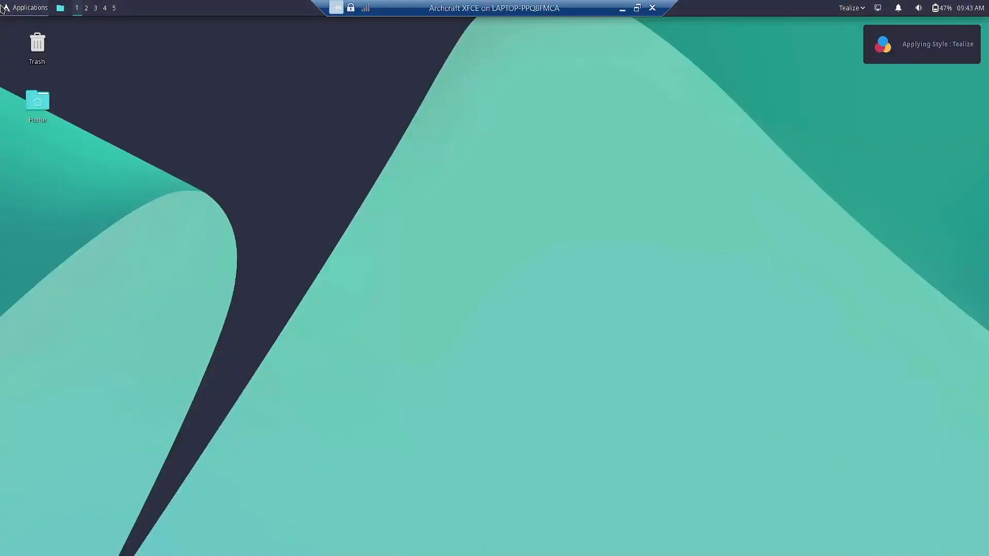
left_click(26, 7)
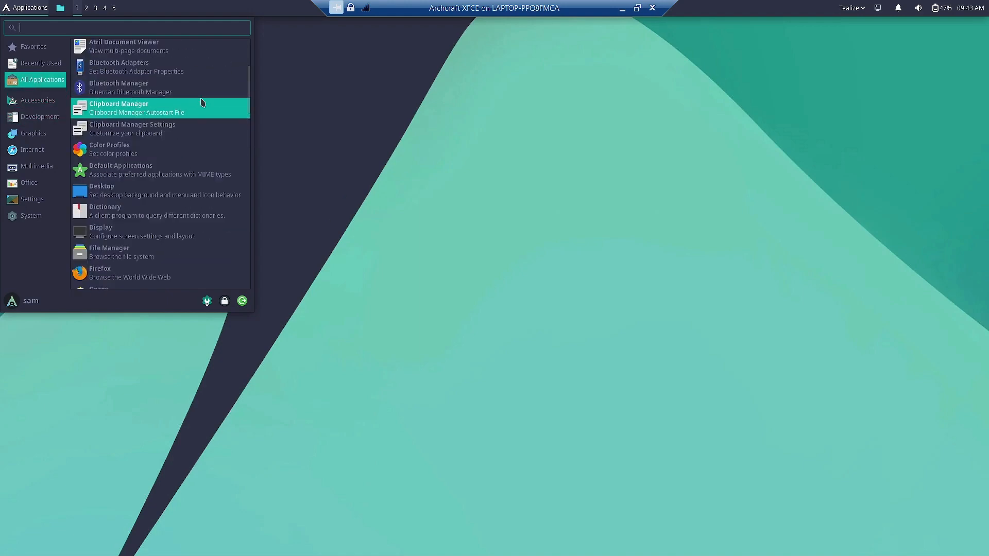
scroll(202, 102, "down", 15)
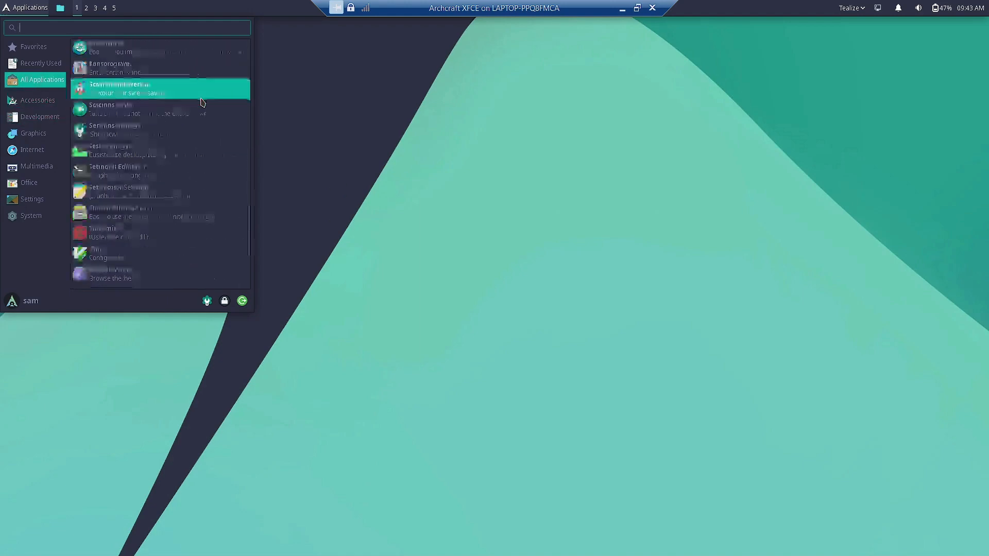
scroll(202, 103, "down", 5)
left_click(474, 236)
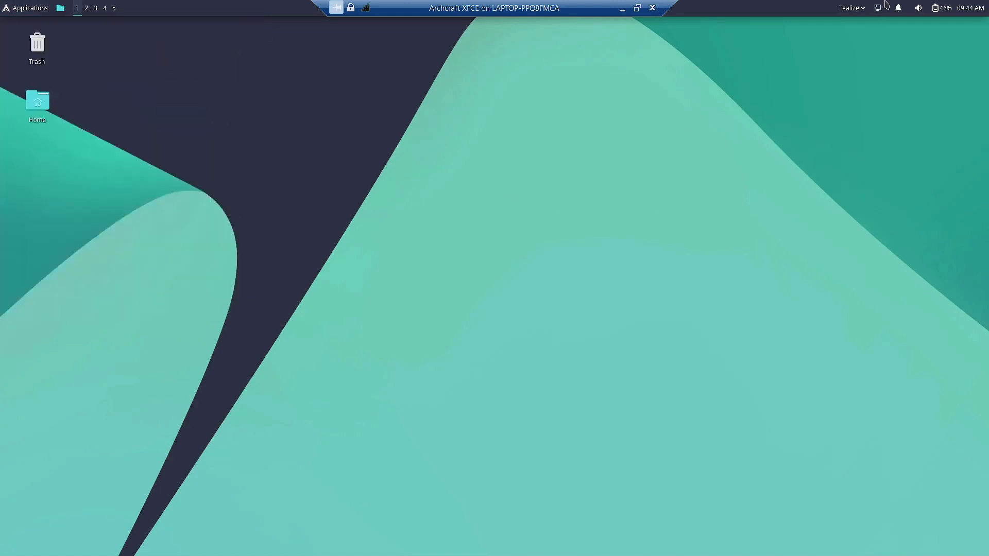
Set the desktop style back to Default
left_click(863, 9)
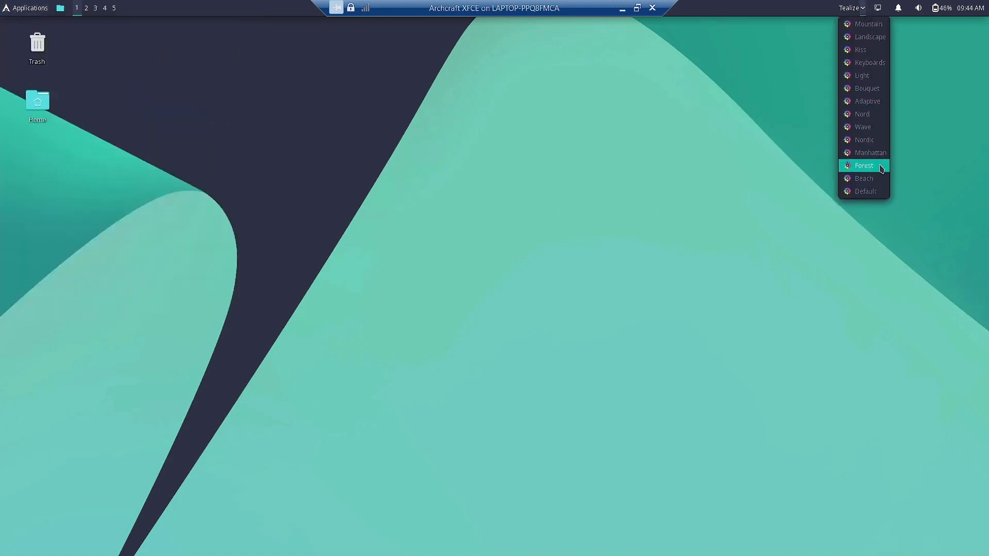
left_click(865, 191)
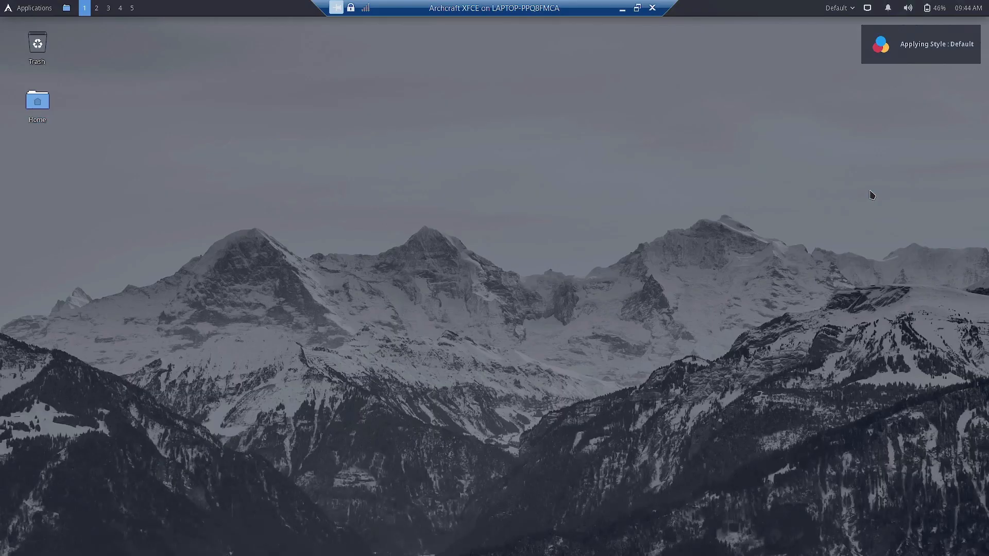